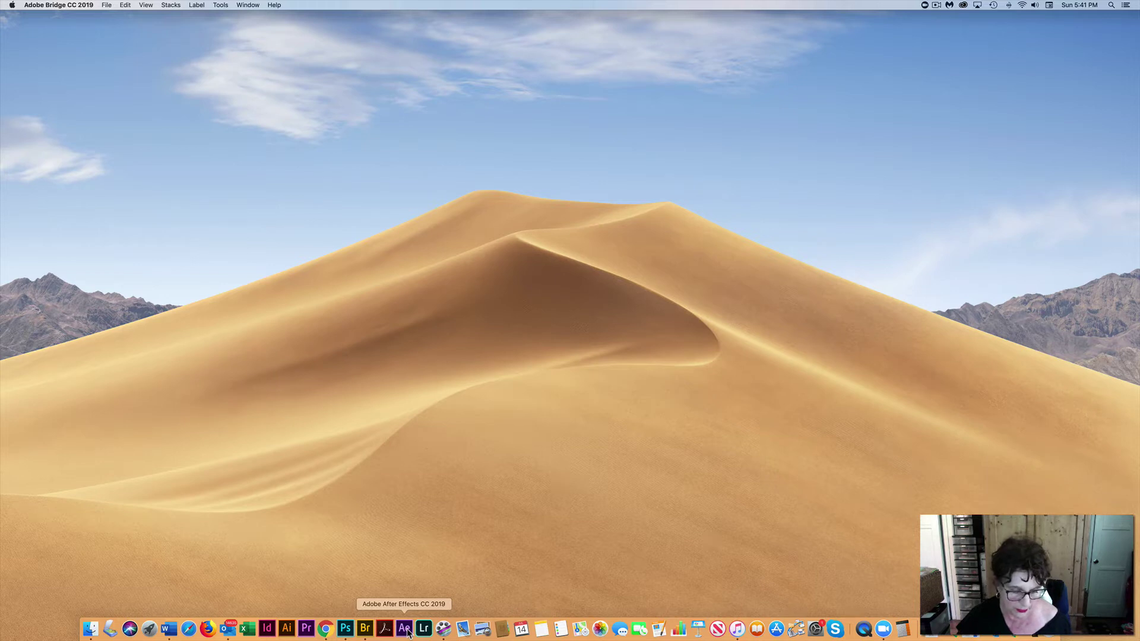
- Launch After Effects with its preferences reset, confirming the deletion of the preferences file
key("shift")
key("alt")
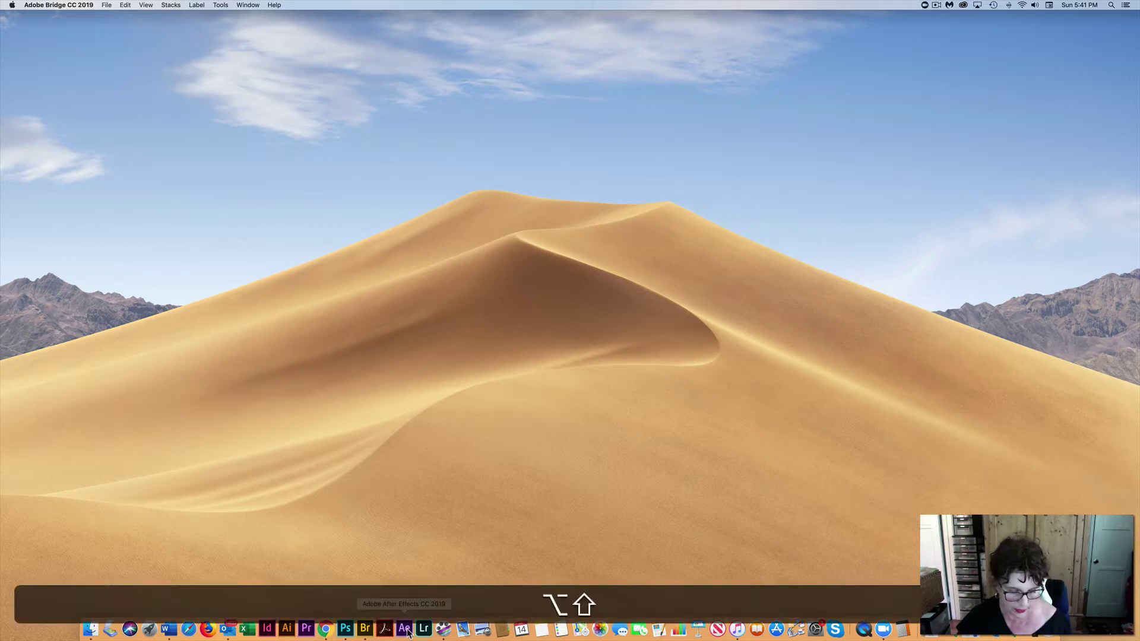
key("super")
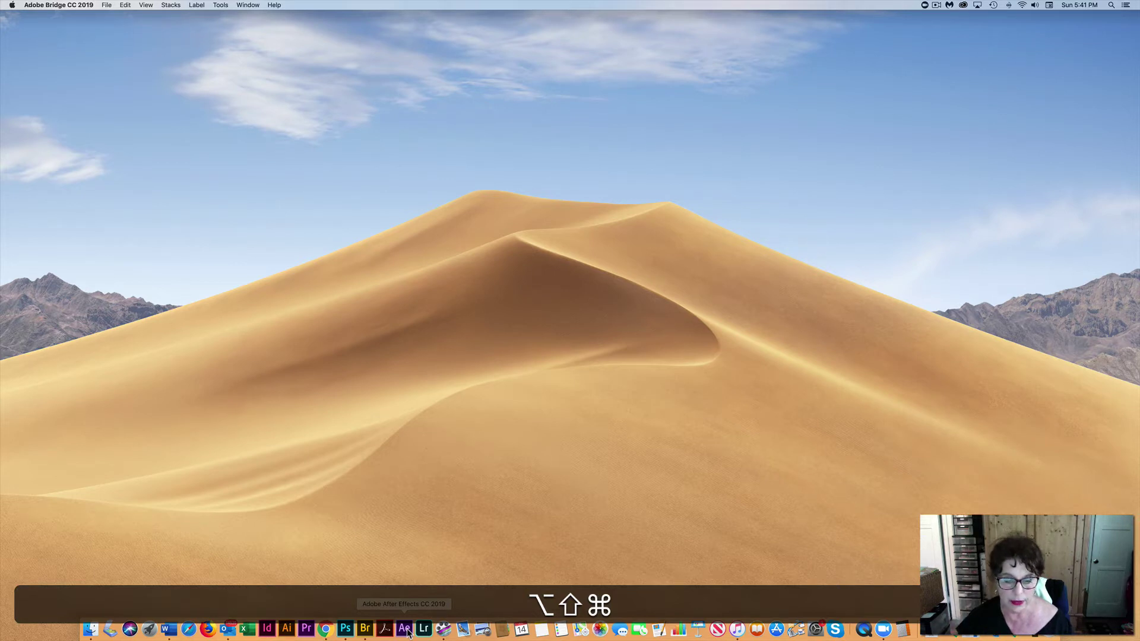
left_click(404, 629, "alt+shift+super")
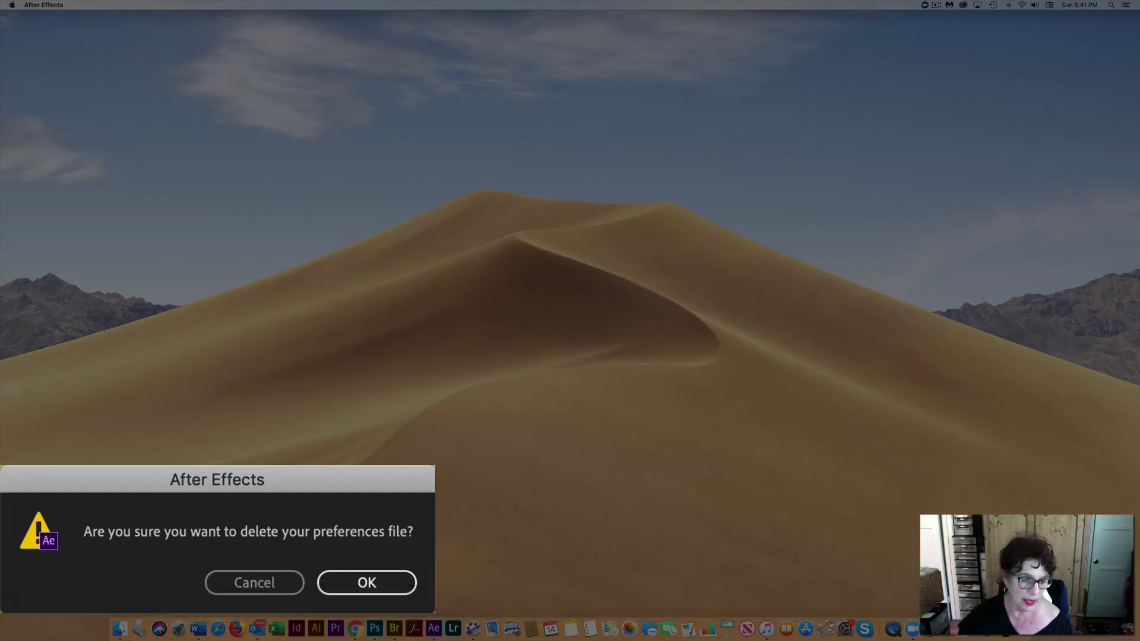
left_click(345, 583)
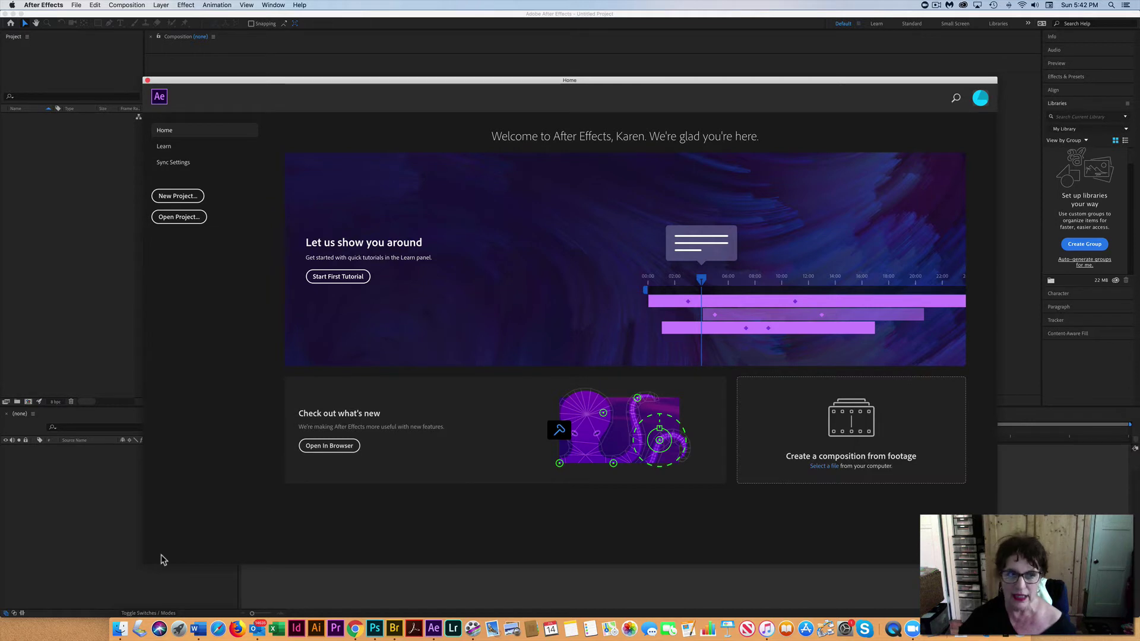
- Start a new project from the welcome screen and expand the Preview controls
left_click(188, 201)
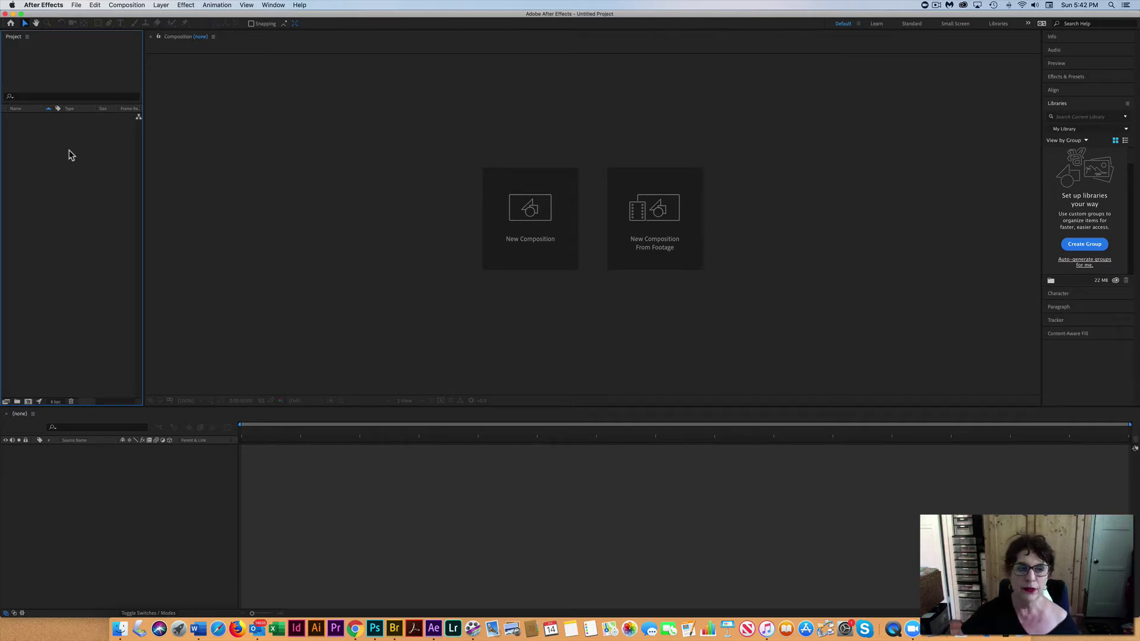
left_click(125, 521)
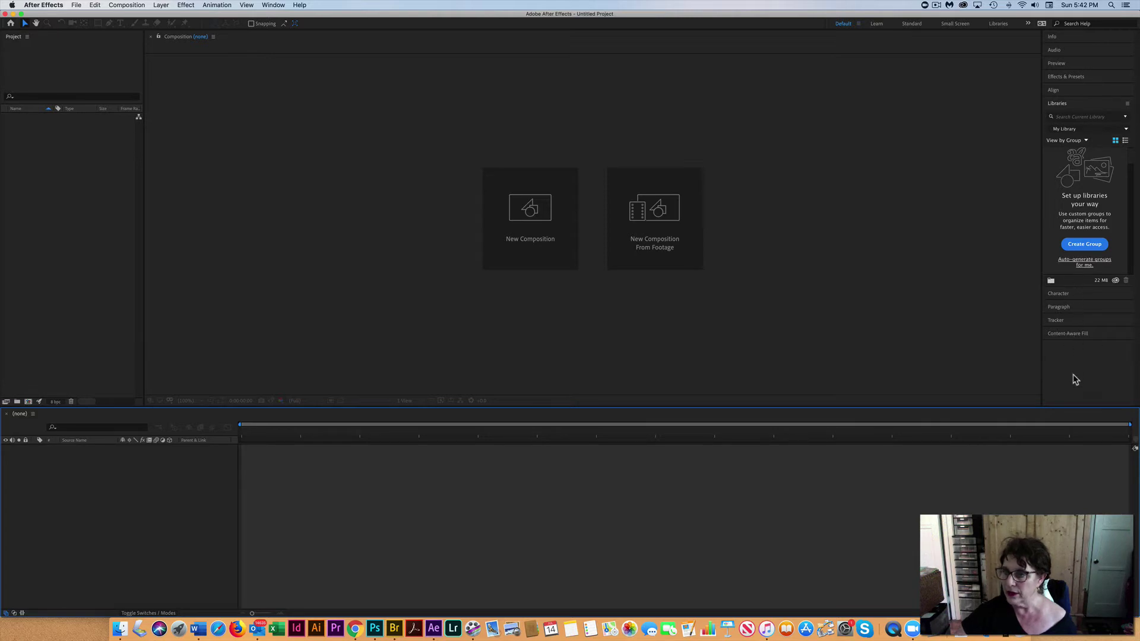
left_click(1094, 65)
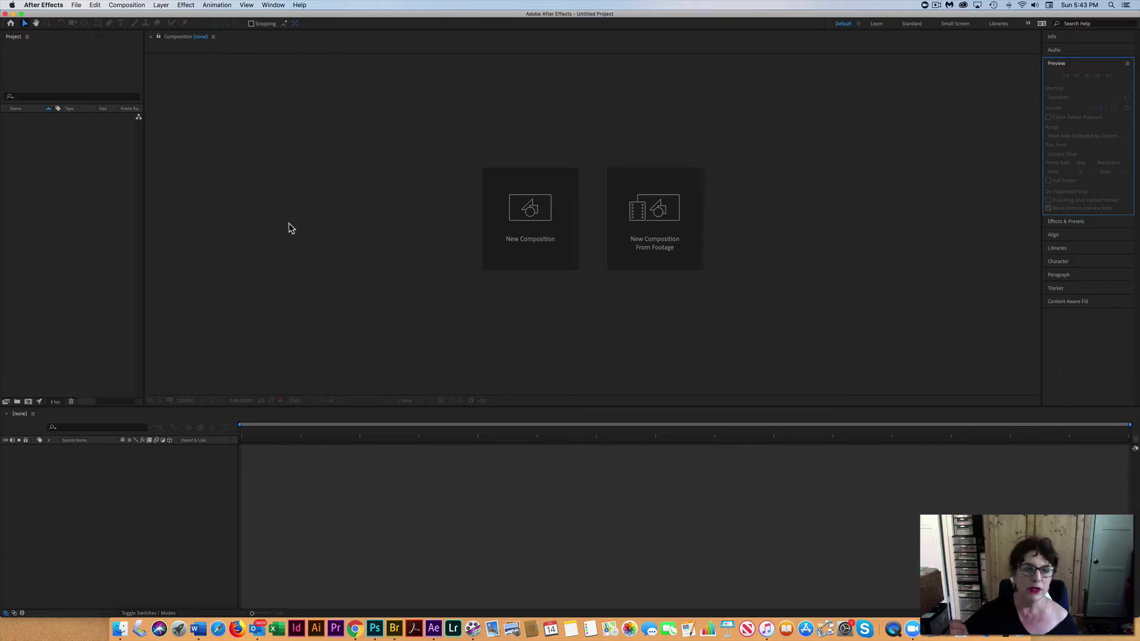
- Start a new composition, keeping the HDTV 1080 29.97 preset, and set its duration to 0;00;05;00
left_click(126, 5)
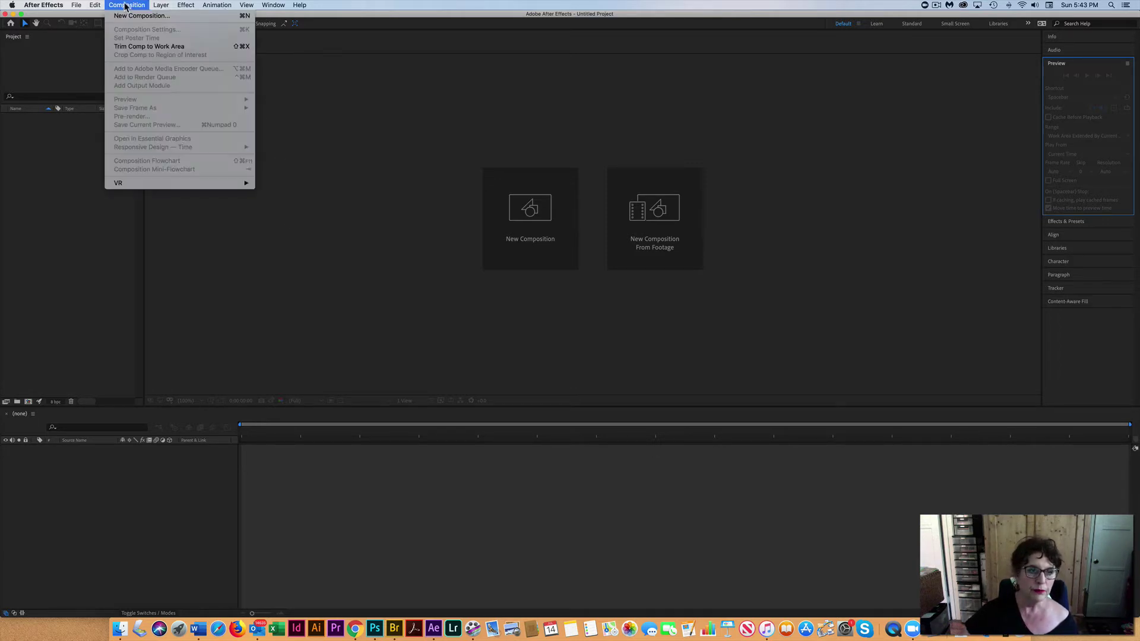
left_click(130, 16)
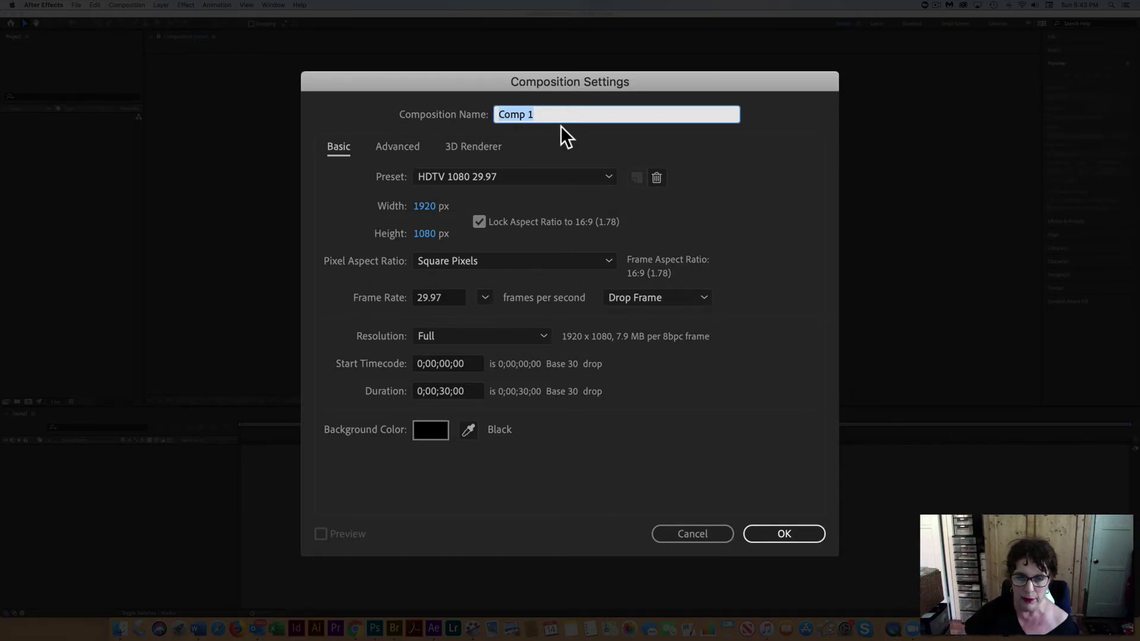
left_click(609, 176)
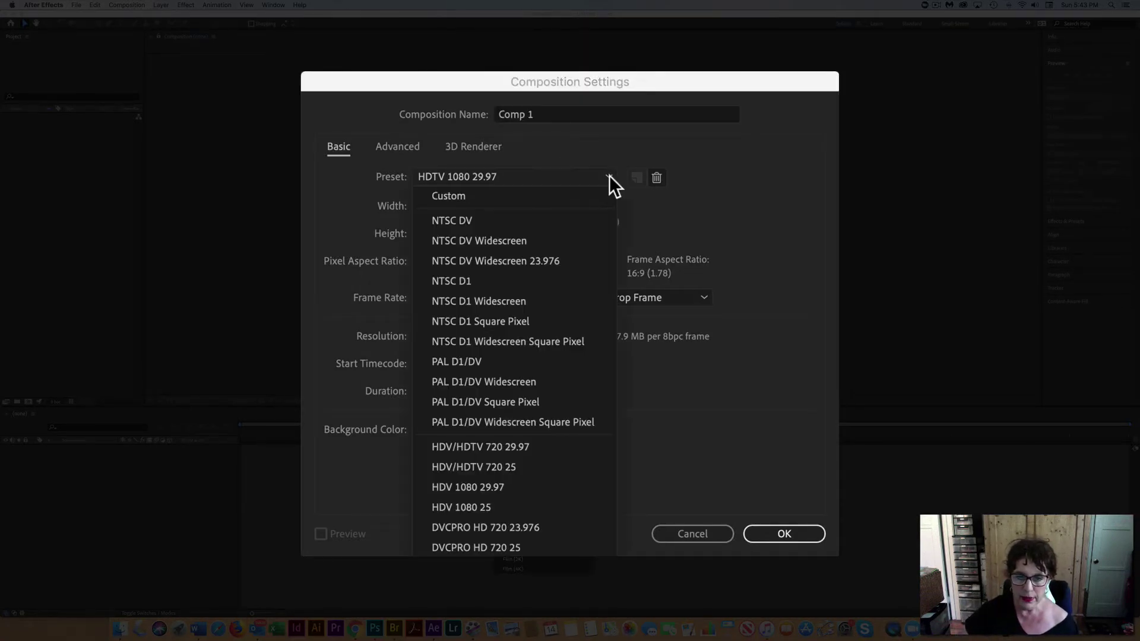
left_click(609, 176)
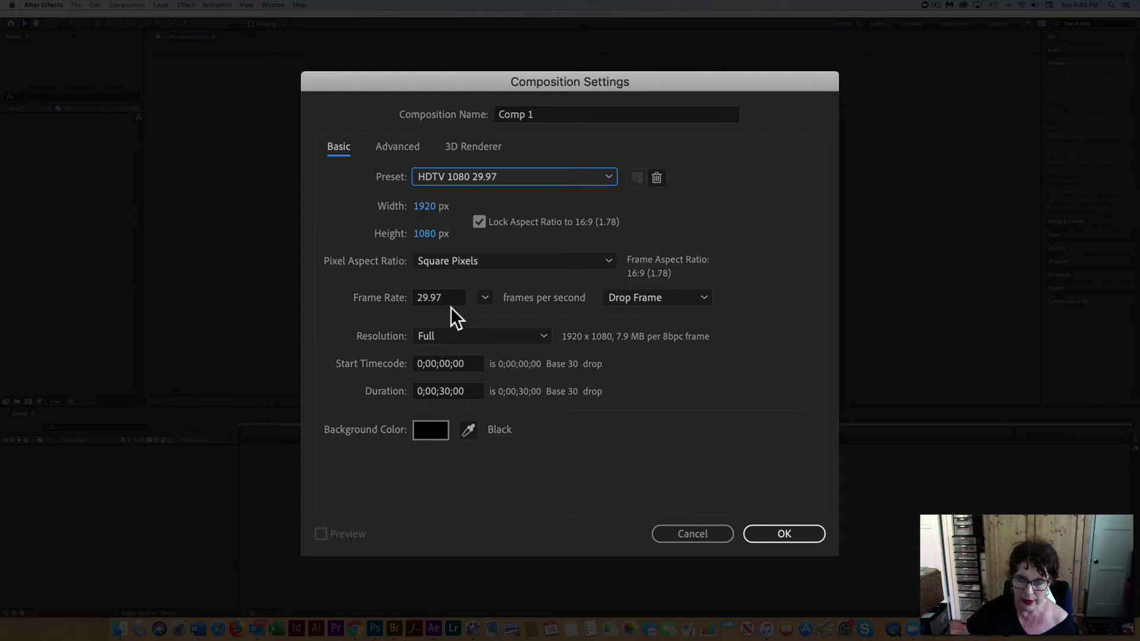
left_click(447, 393)
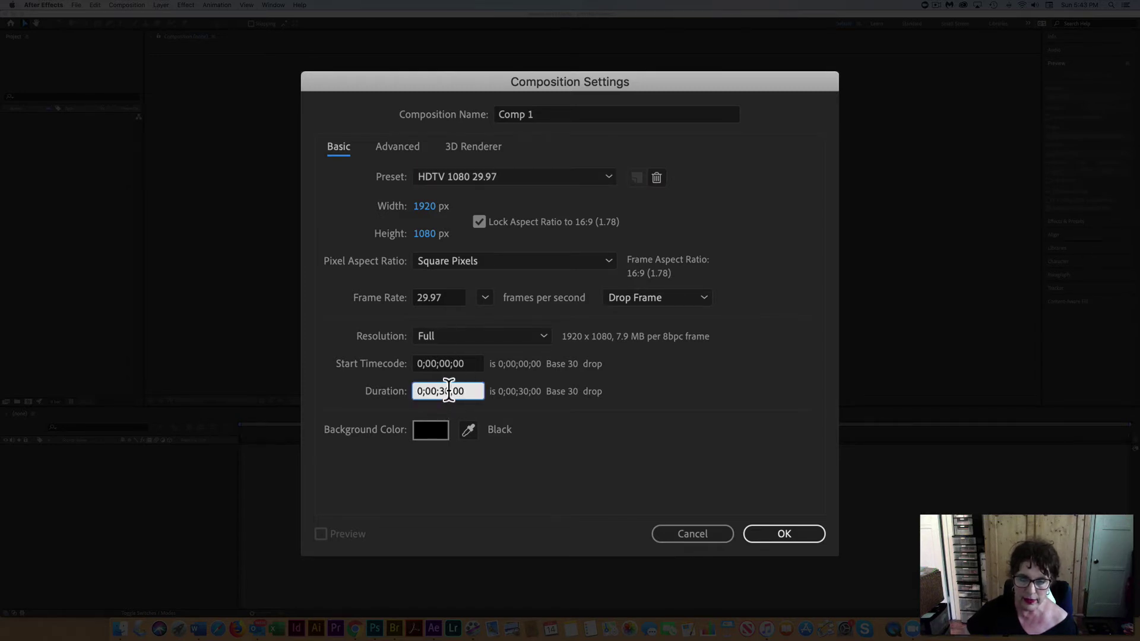
double_click(446, 391)
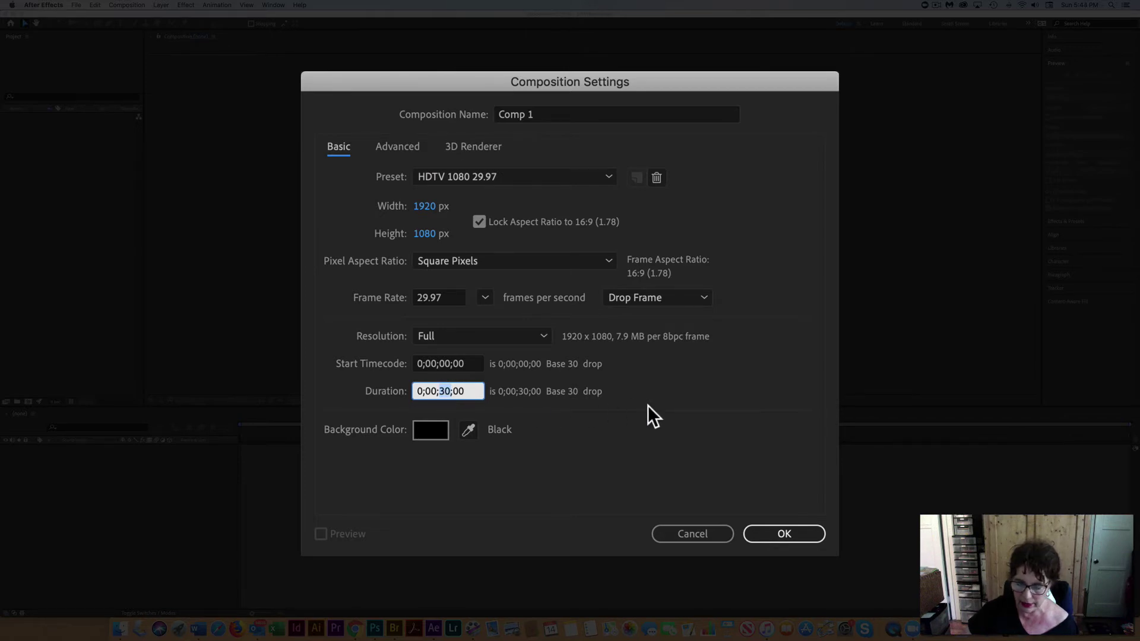
type("05")
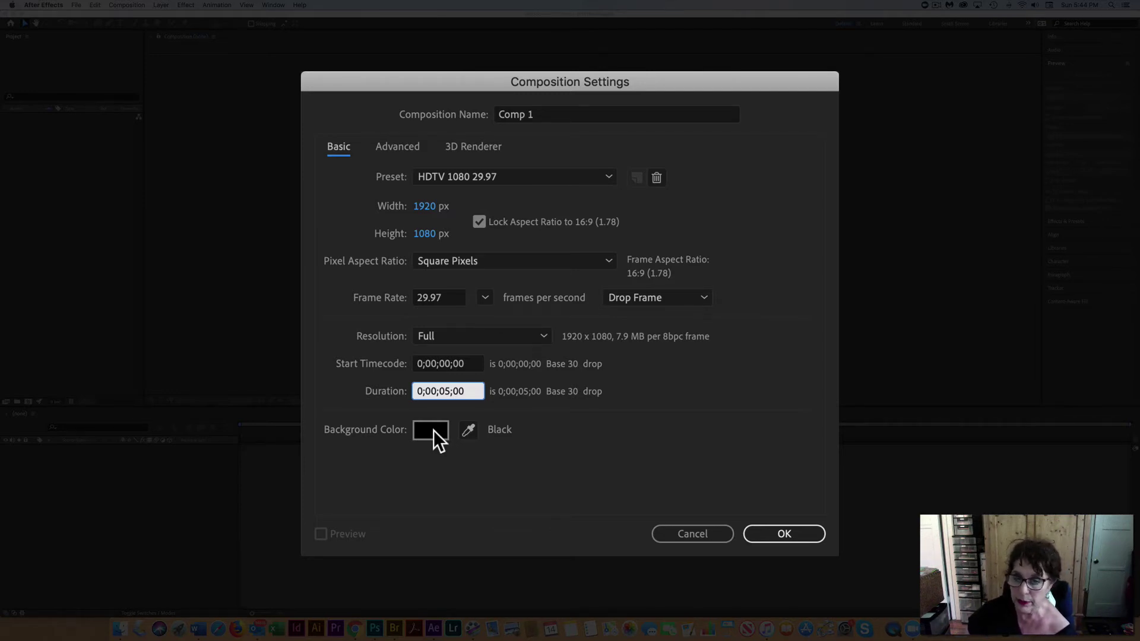
- Set the composition's background color to white (FFFFFF) and create the composition
left_click(433, 430)
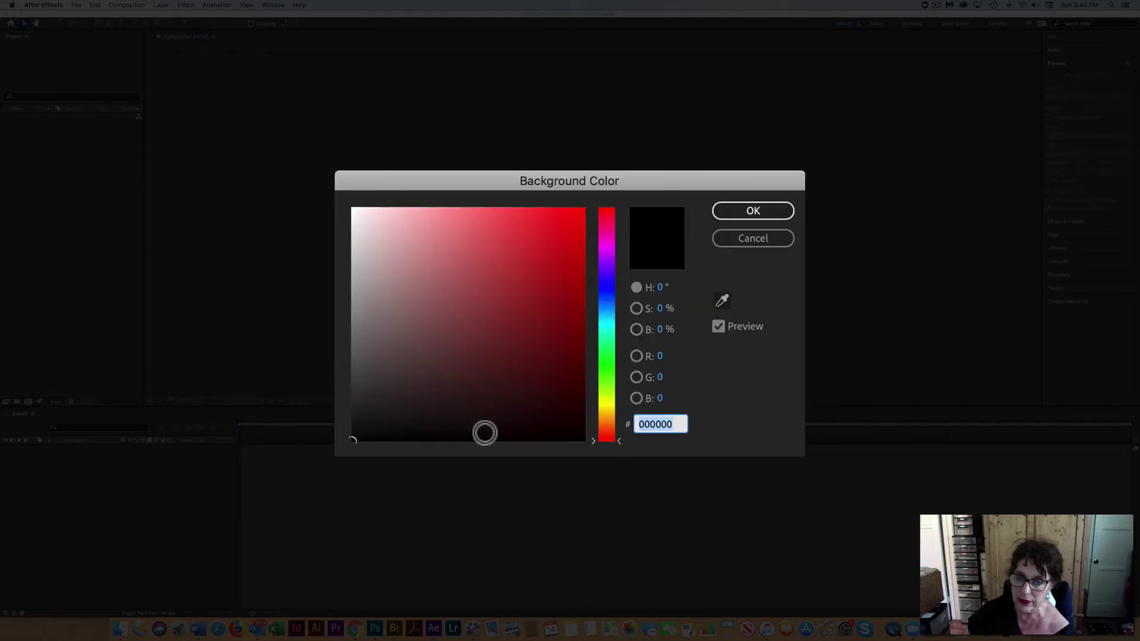
left_click_drag(516, 392, 353, 209)
left_click(352, 209)
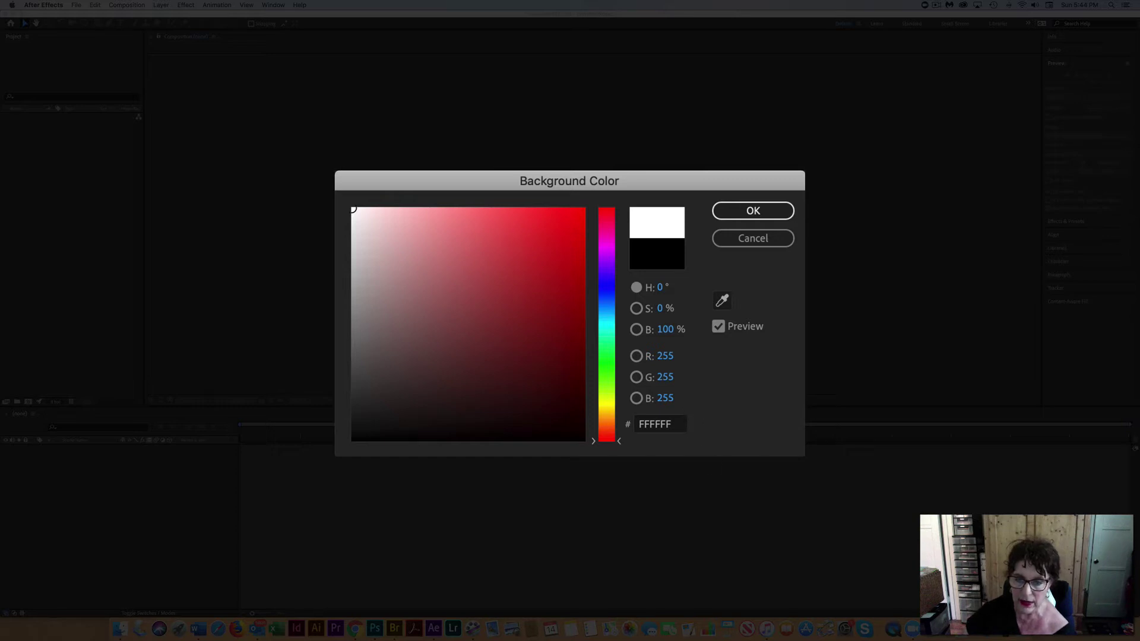
left_click(760, 212)
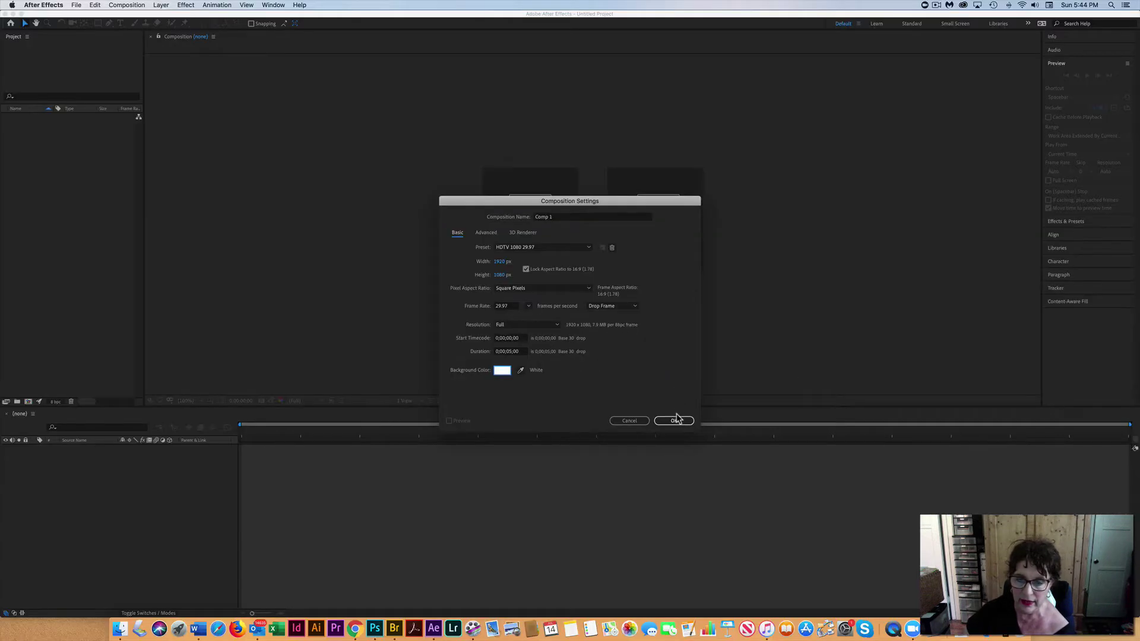
left_click(675, 420)
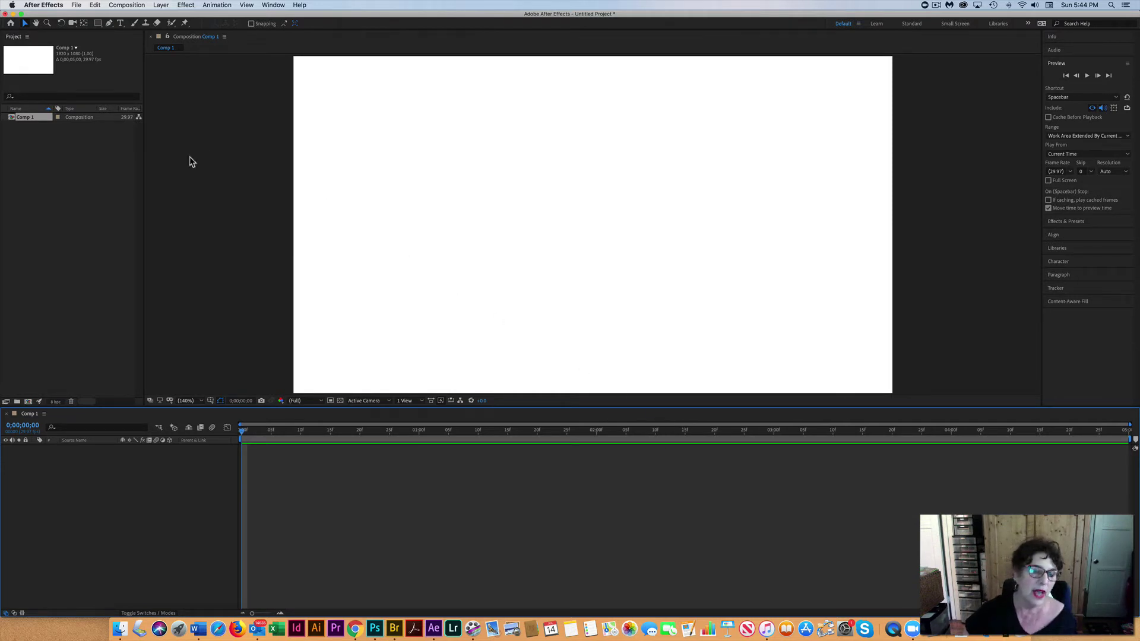
- Examine the information columns listed for the composition in the project
left_click(86, 162)
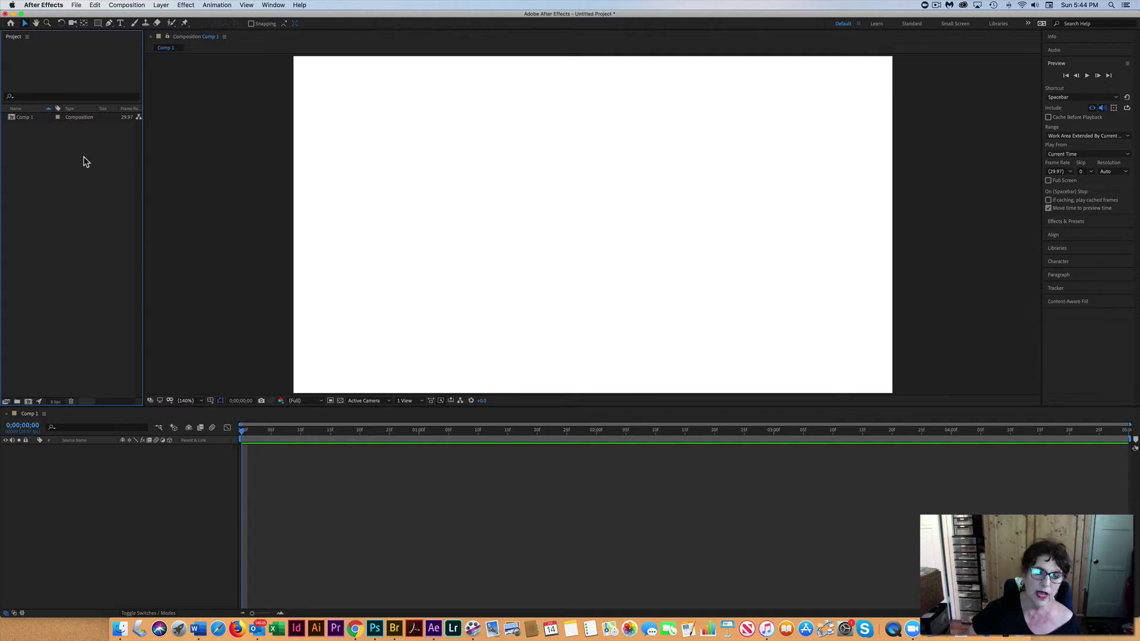
scroll(86, 161, "right", 2)
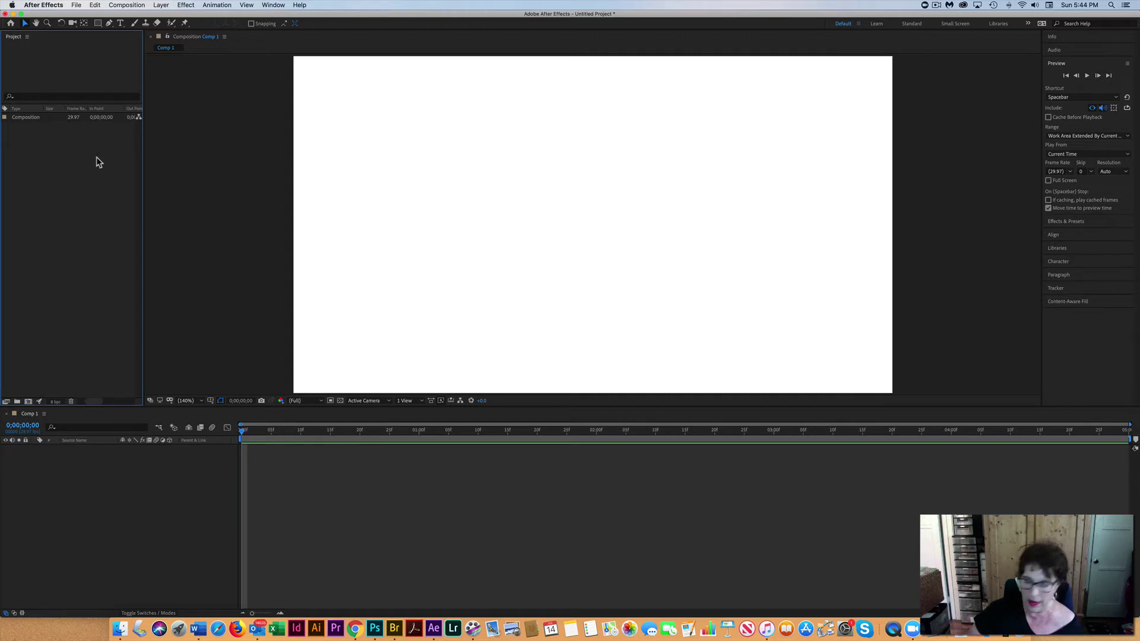
scroll(96, 157, "left", 3)
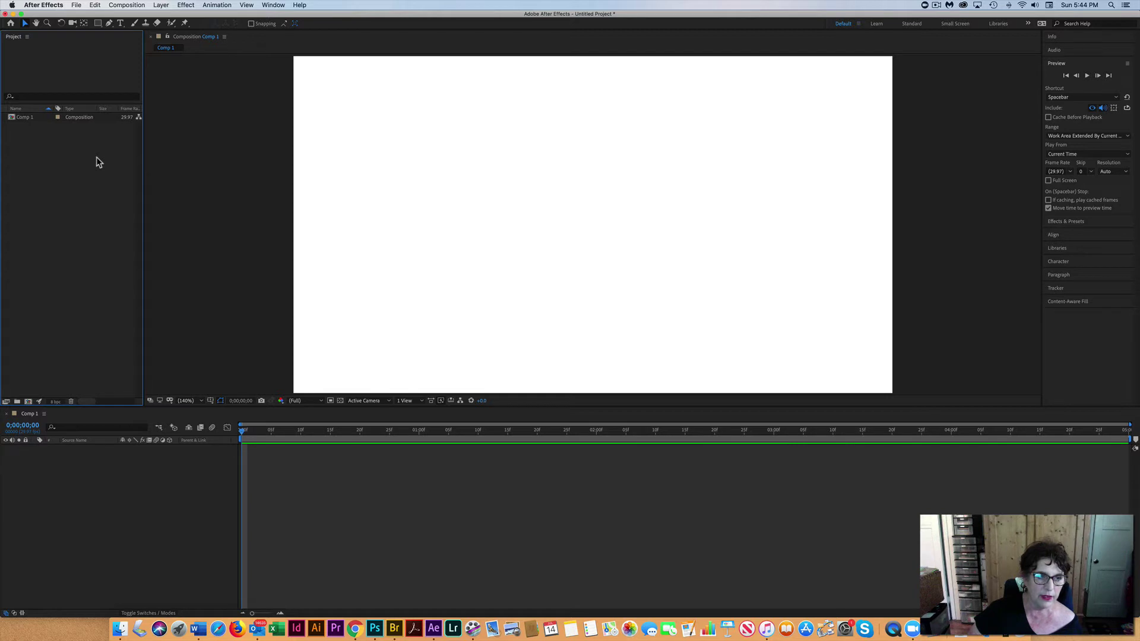
scroll(97, 156, "right", 5)
scroll(96, 157, "left", 5)
scroll(97, 157, "right", 8)
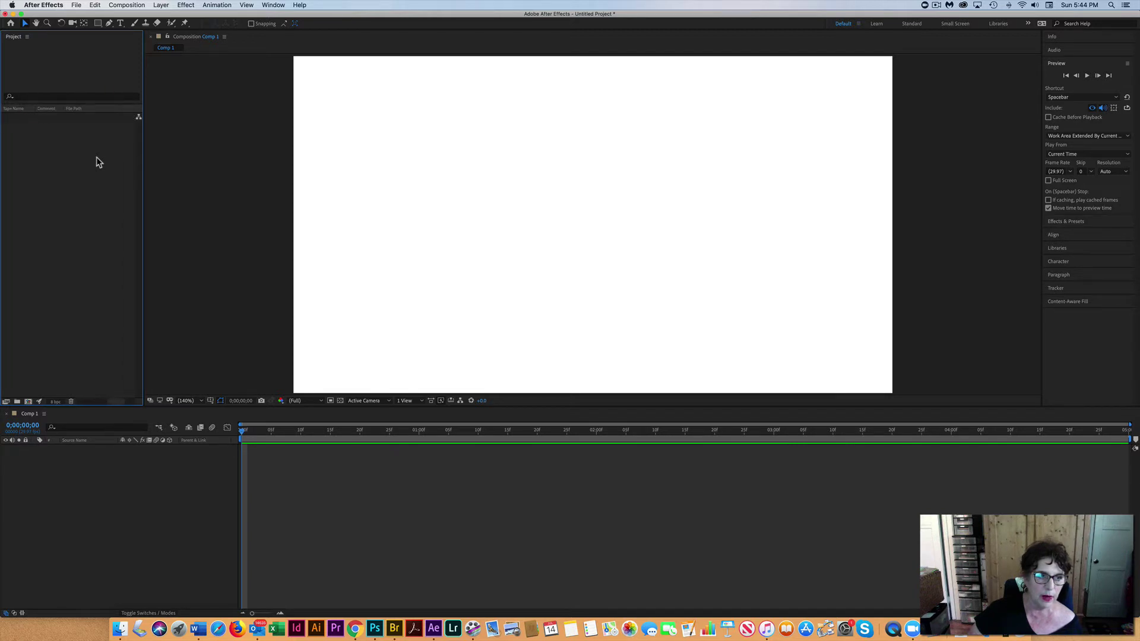
scroll(96, 157, "left", 8)
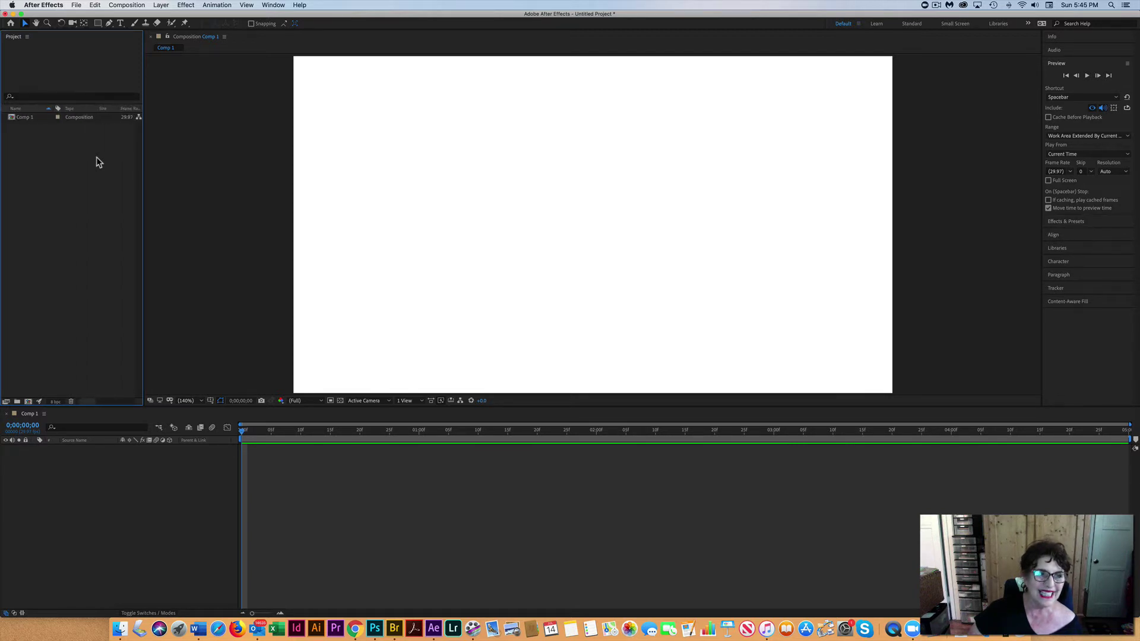
left_click_drag(143, 190, 196, 193)
scroll(152, 181, "right", 8)
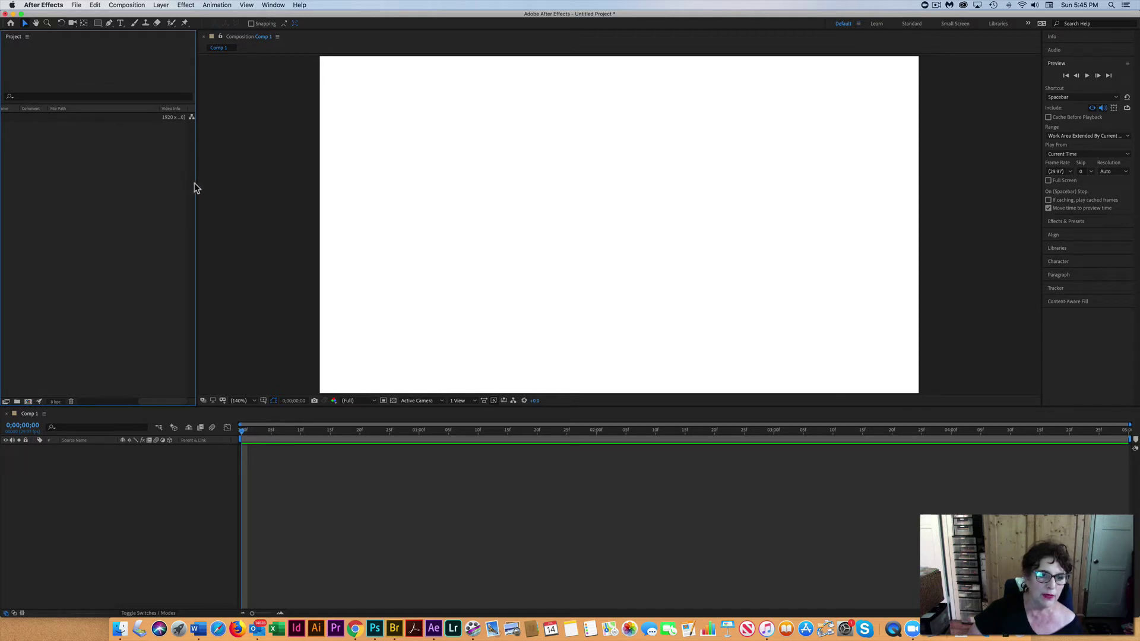
left_click_drag(197, 187, 143, 190)
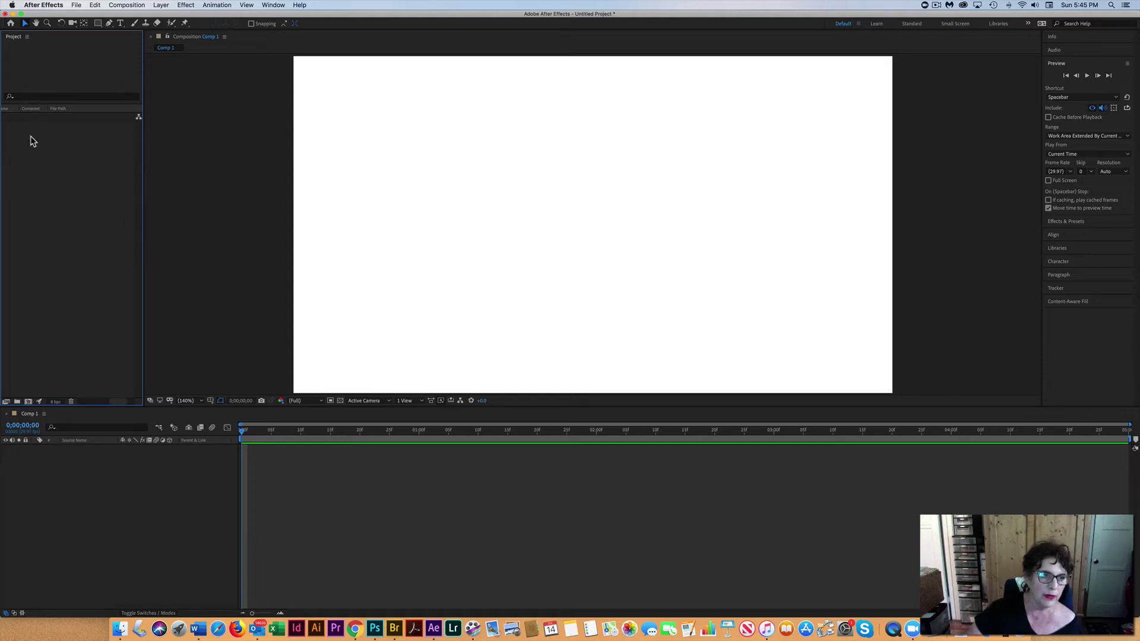
scroll(32, 141, "left", 5)
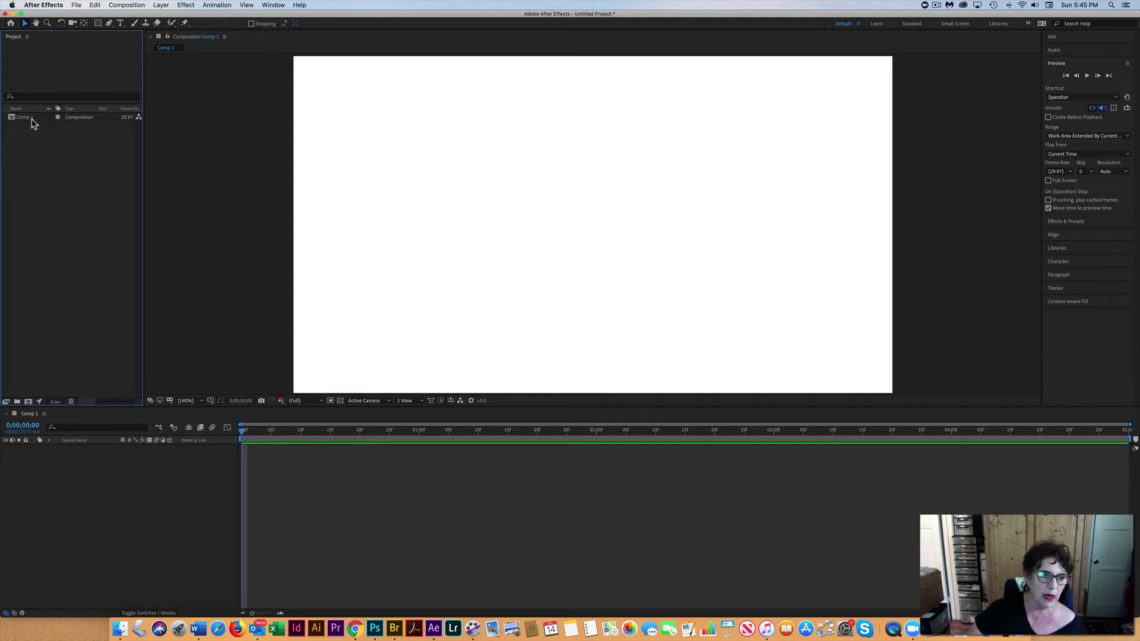
- Rename the new composition as bounce
left_click(25, 121)
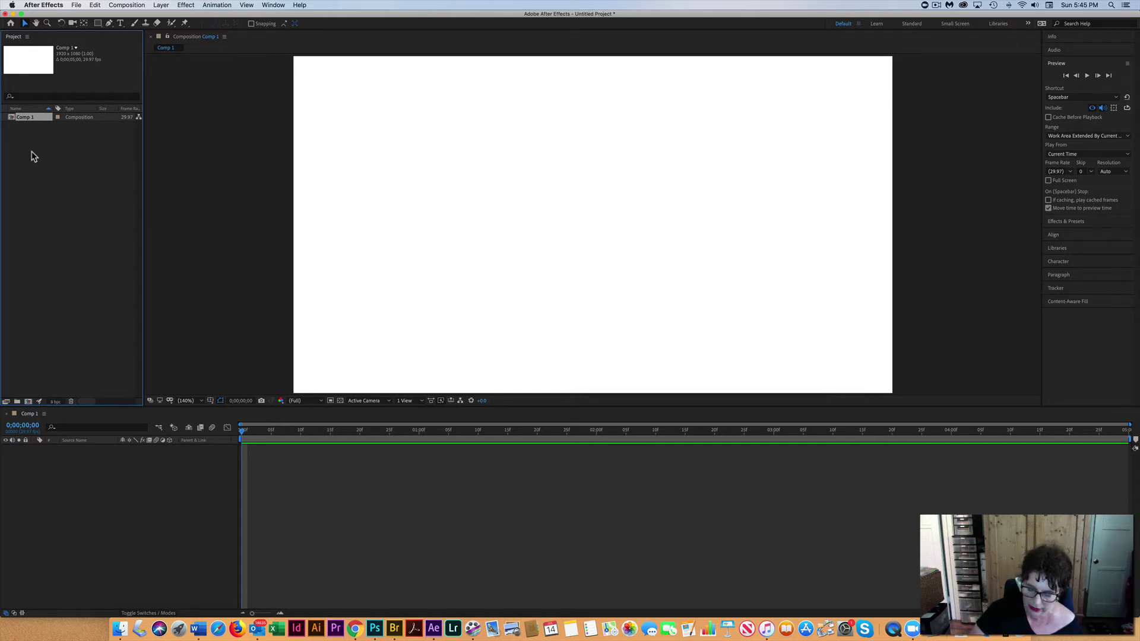
key("Return")
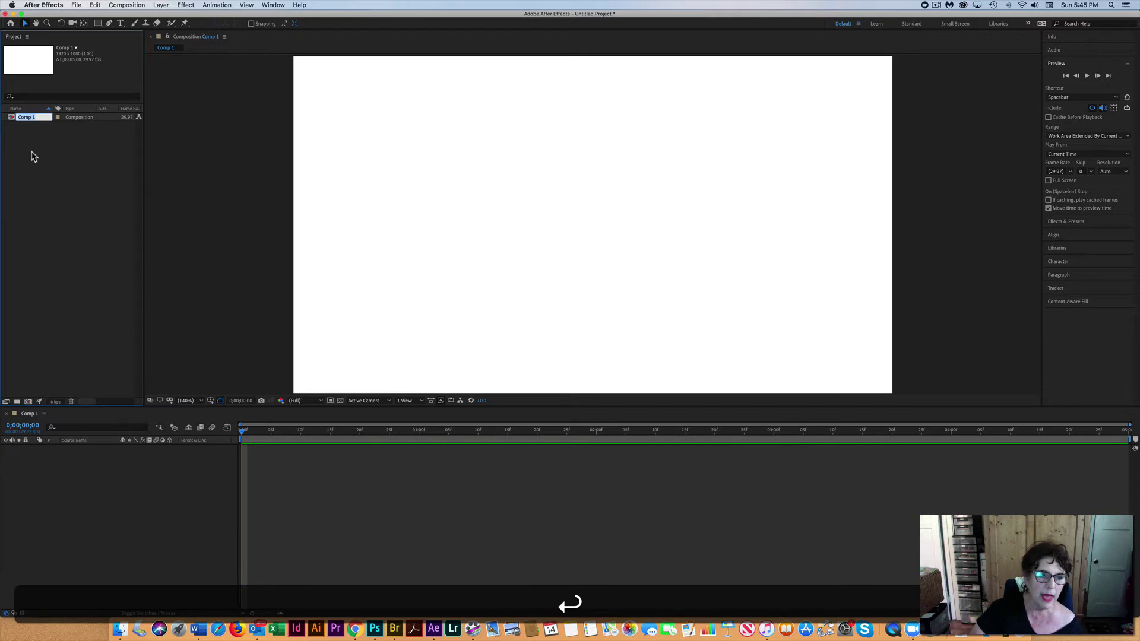
type("bounce")
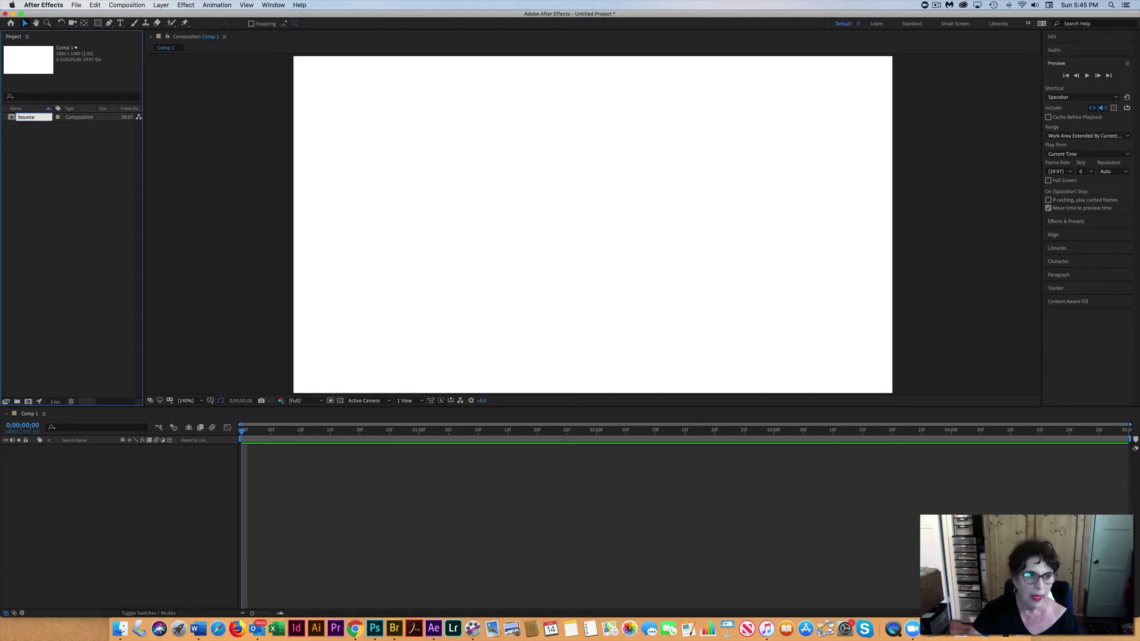
key("Return")
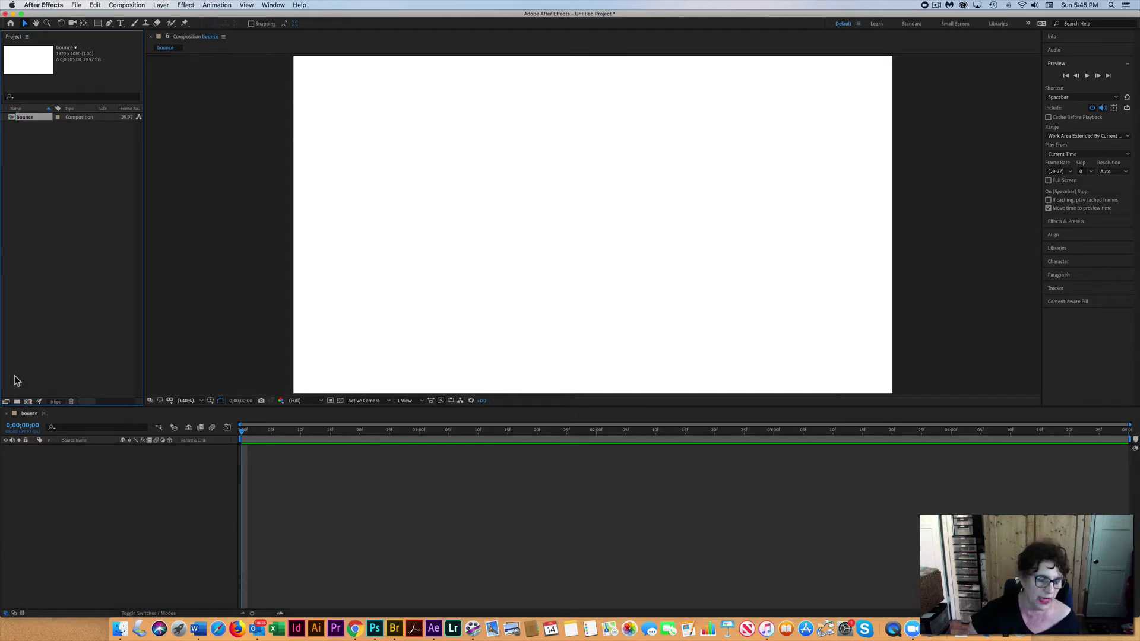
- Activate the Rectangle tool with the bounce timeline active and set the shape stroke to None
left_click(26, 418)
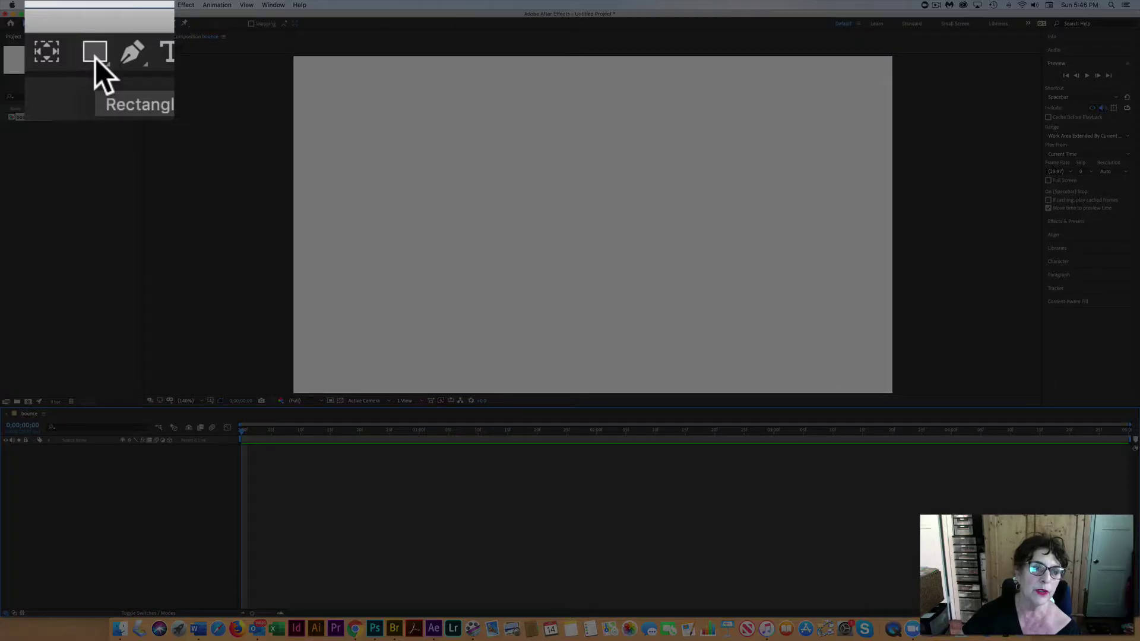
left_click(95, 59)
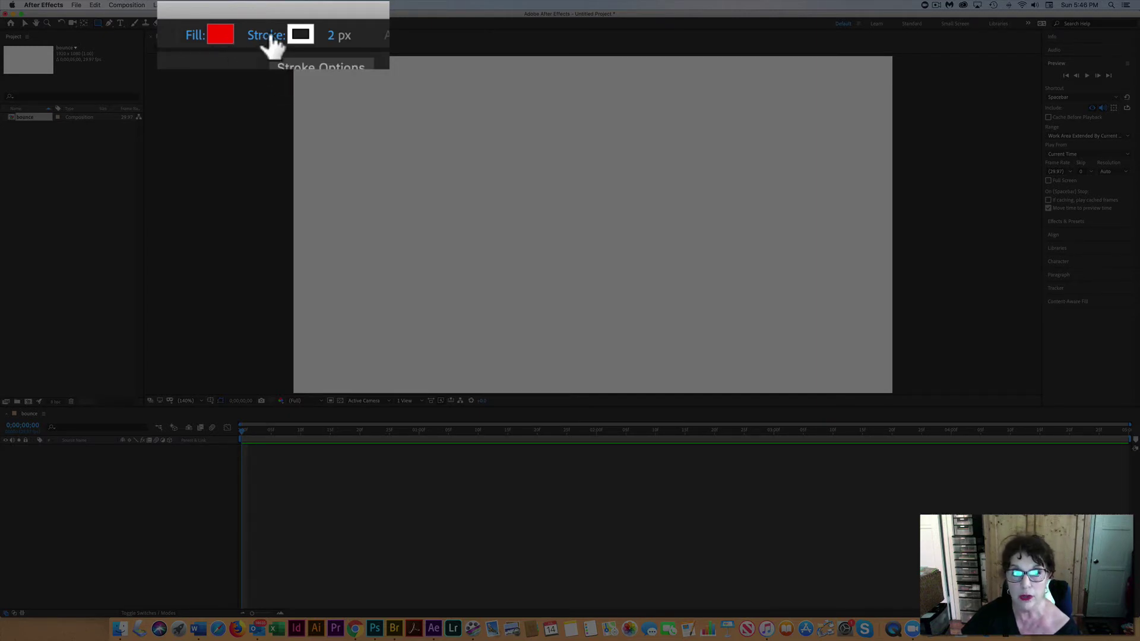
left_click(271, 23)
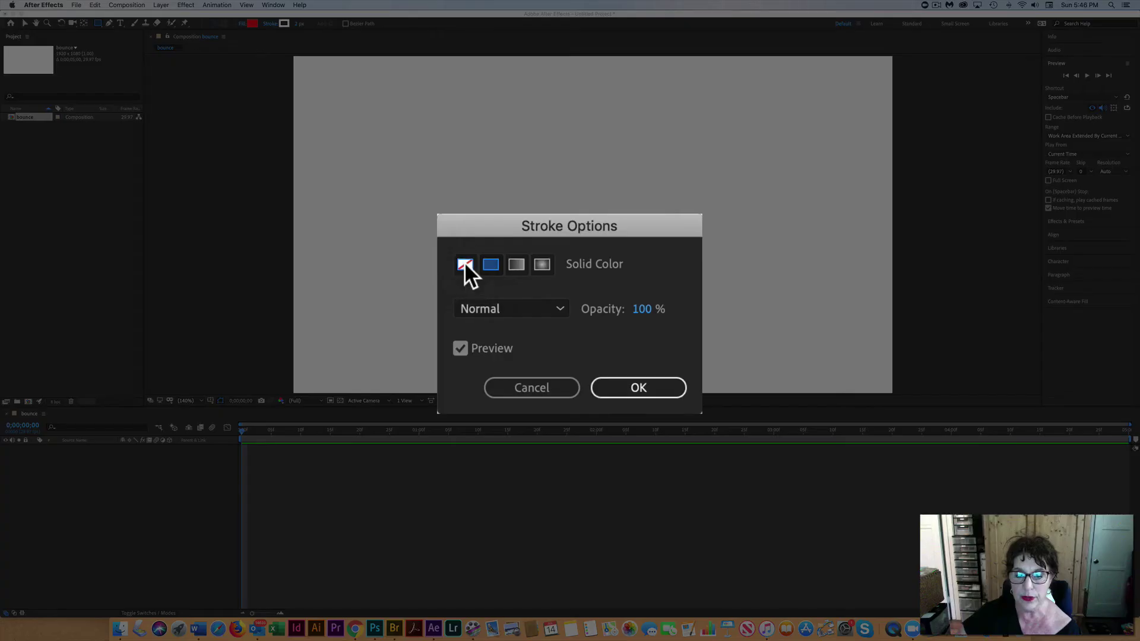
left_click(525, 293)
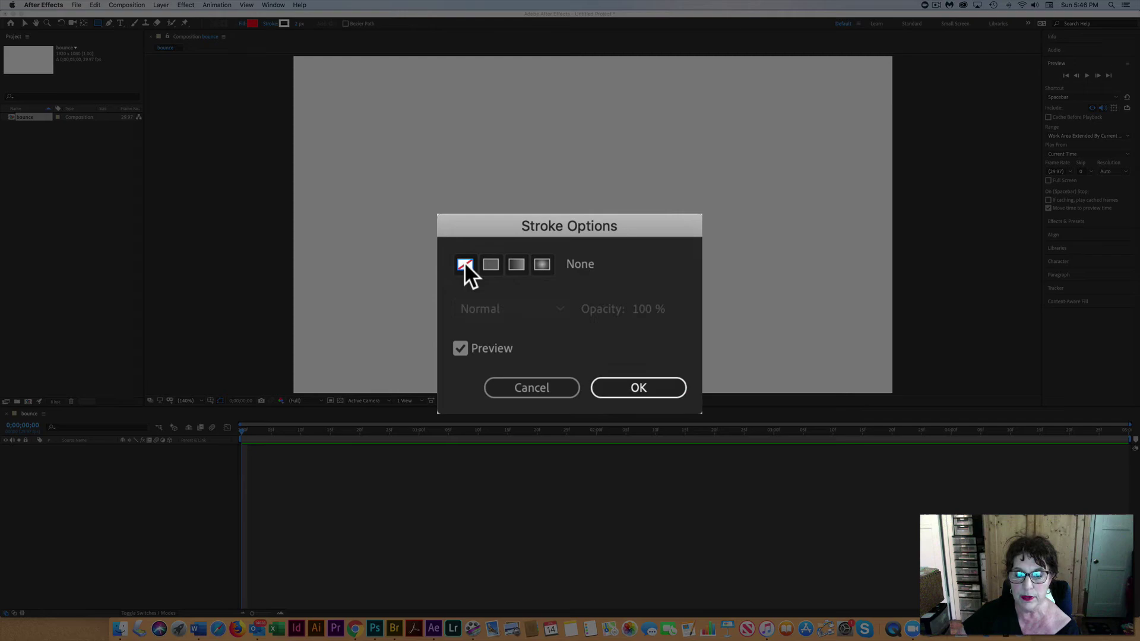
left_click(620, 386)
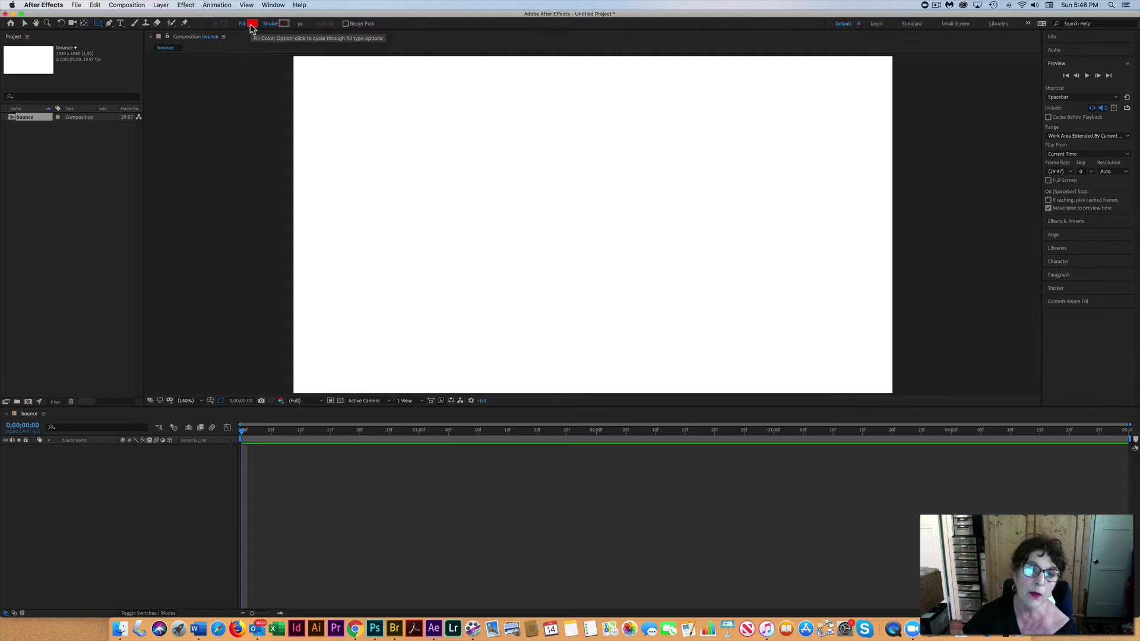
- Set the shape fill color to a dark purple, about 590FB9
left_click(252, 25)
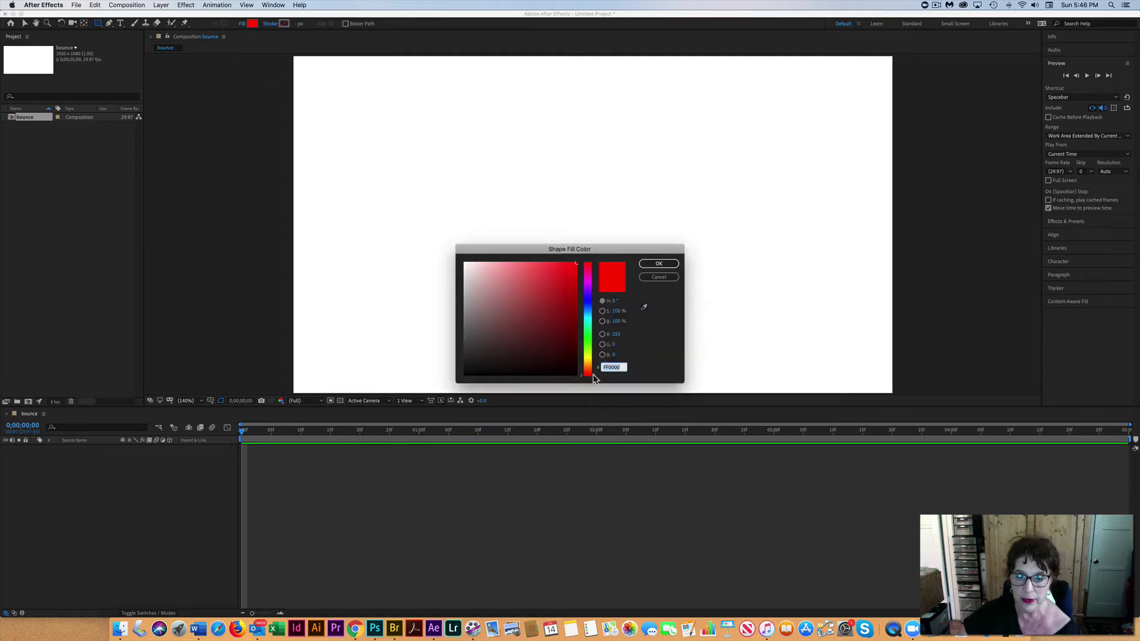
left_click_drag(593, 374, 595, 292)
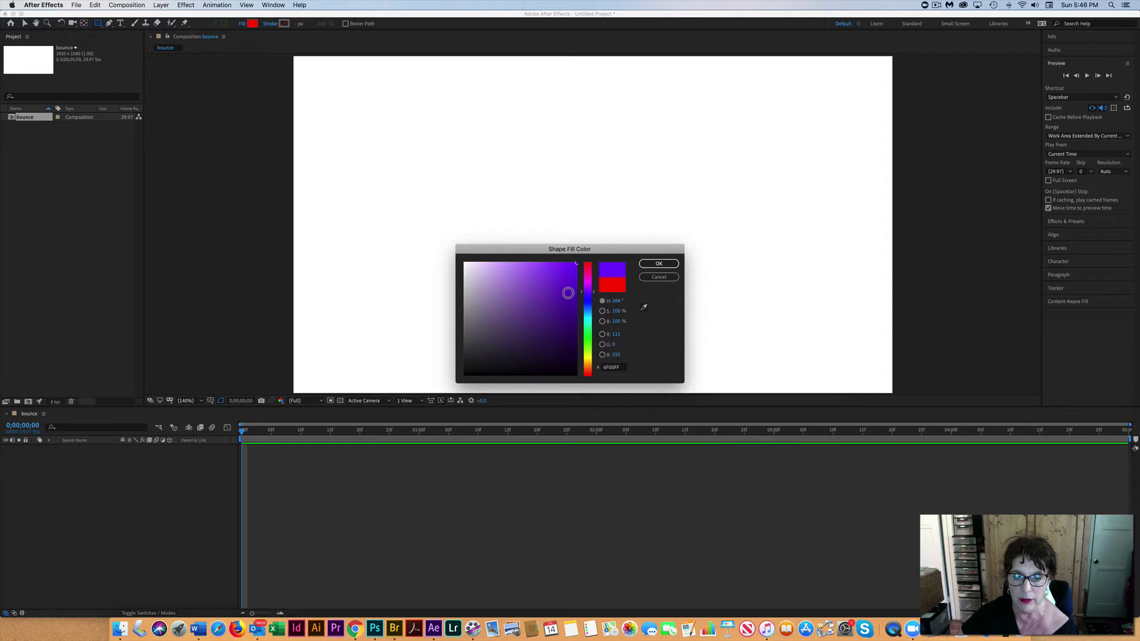
left_click(568, 293)
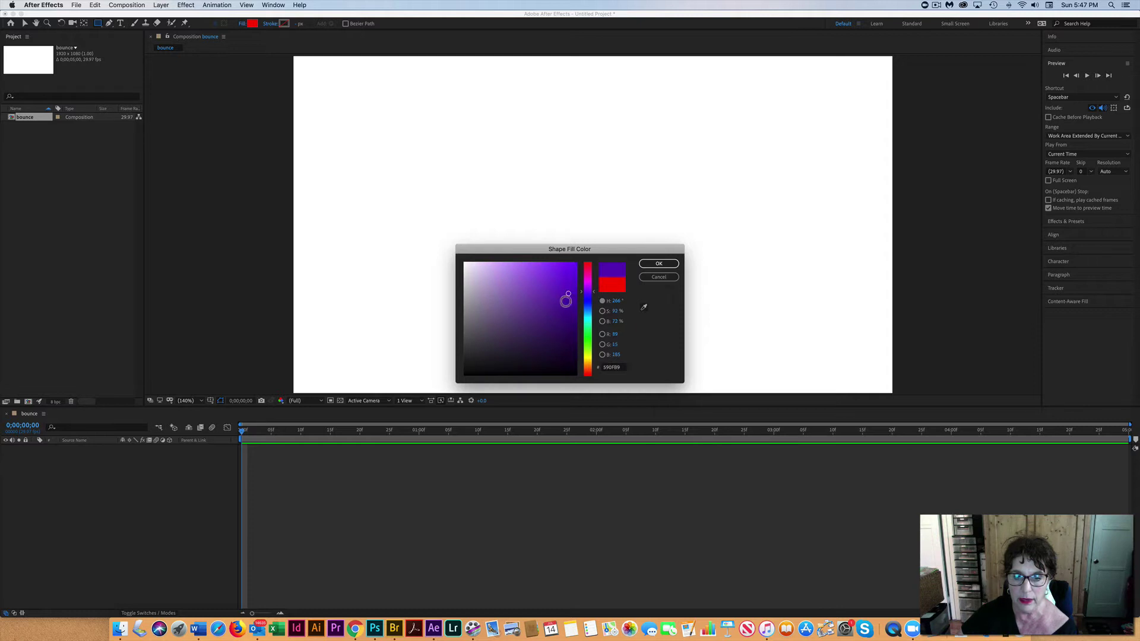
left_click(646, 268)
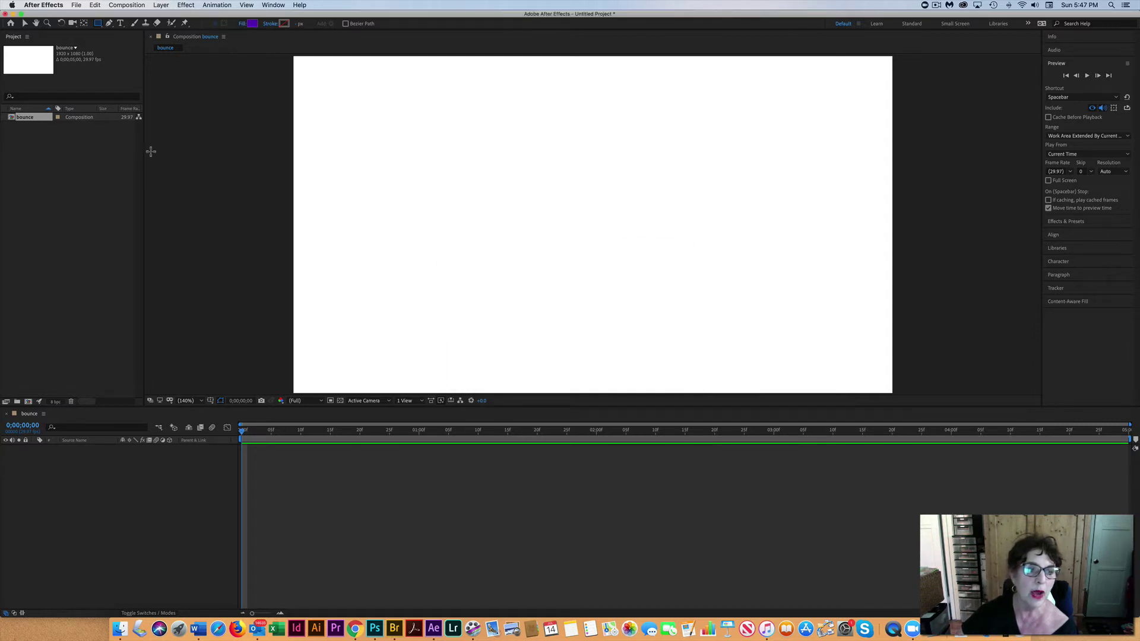
- Draw a perfect circle with the Ellipse tool near the composition's upper-left corner
left_click_drag(102, 28, 111, 37)
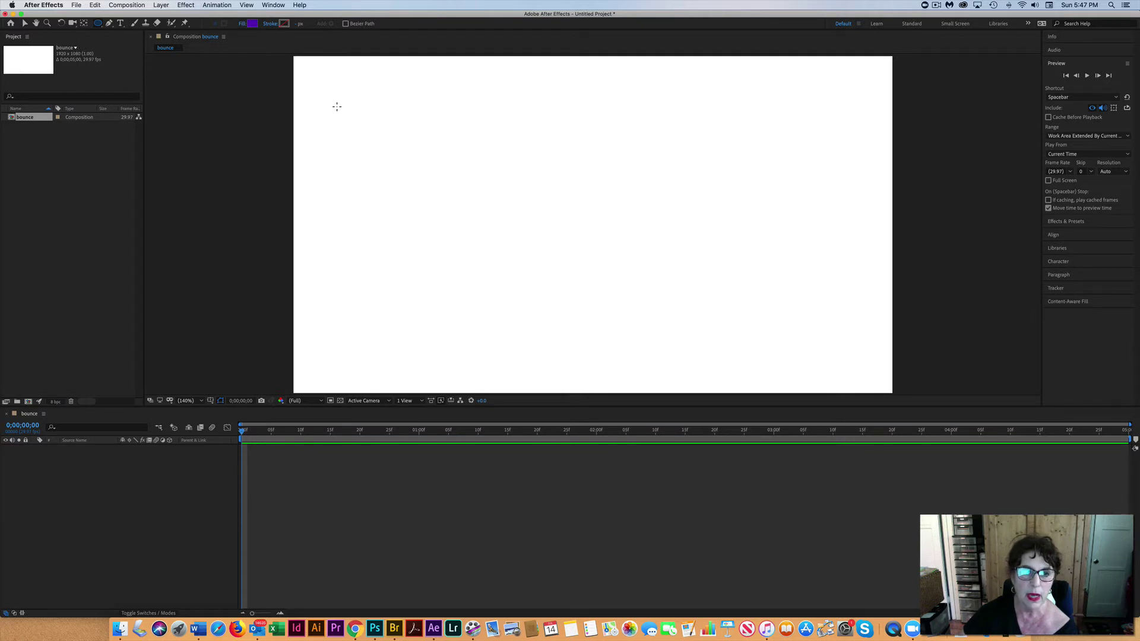
left_click_drag(337, 106, 383, 152)
key("shift")
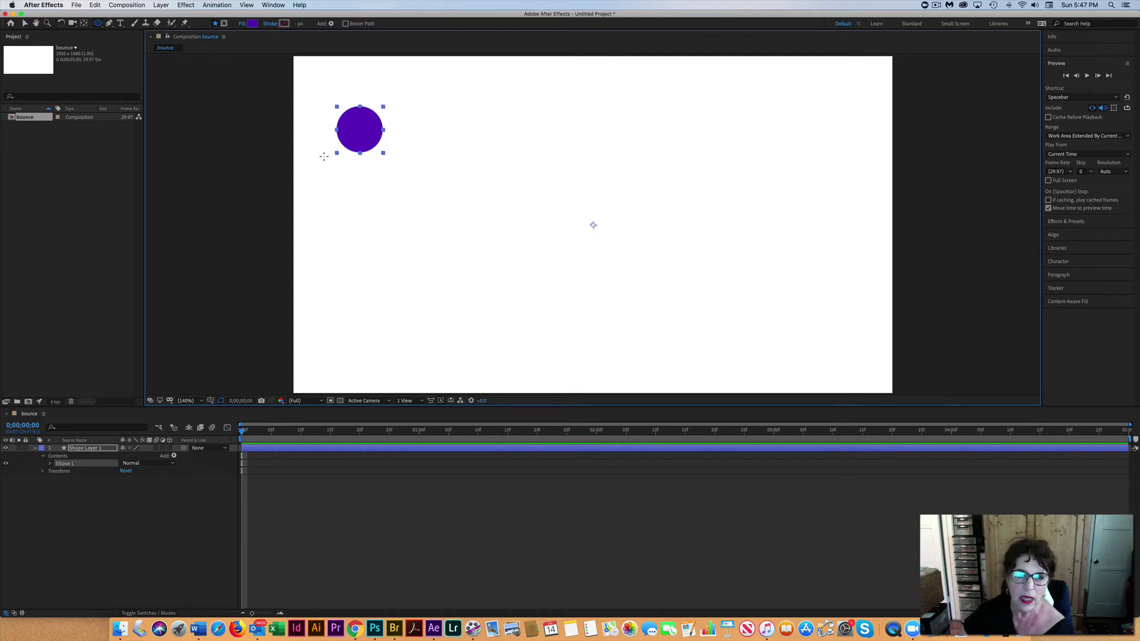
- Move the shape layer's anchor point to the circle's center and place the circle outside the composition, beyond its left edge
key("/")
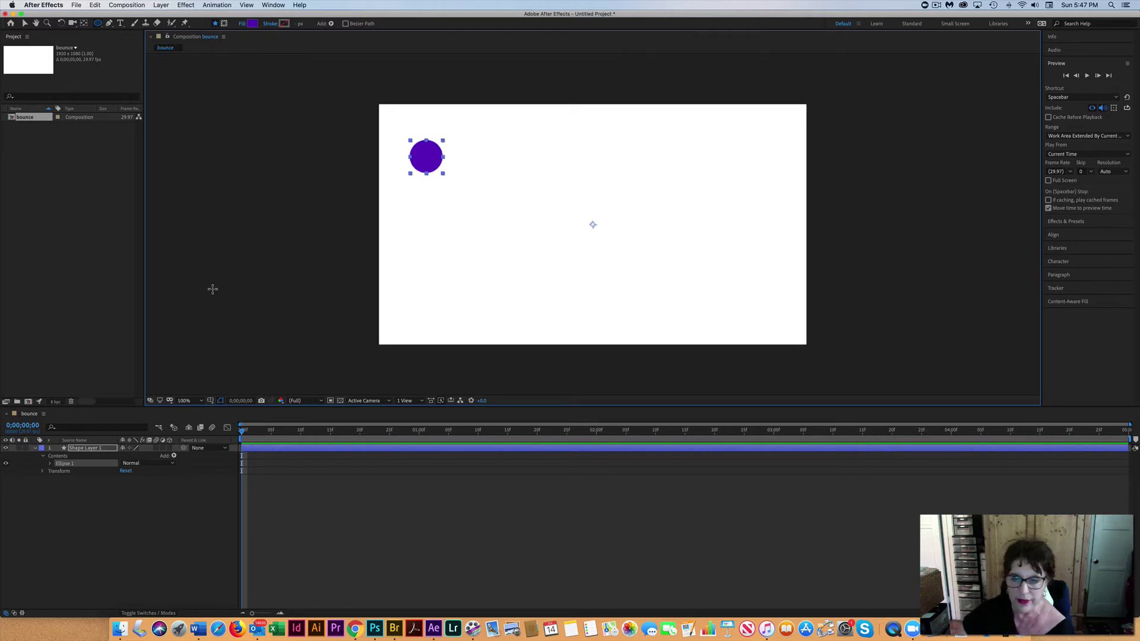
left_click(186, 402)
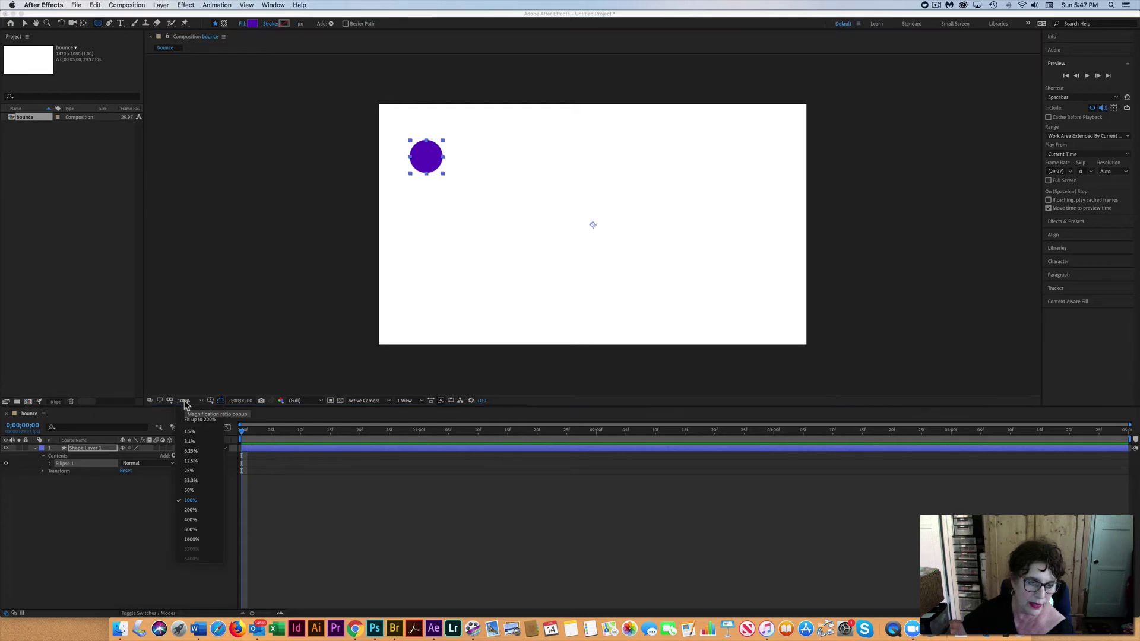
left_click(186, 408)
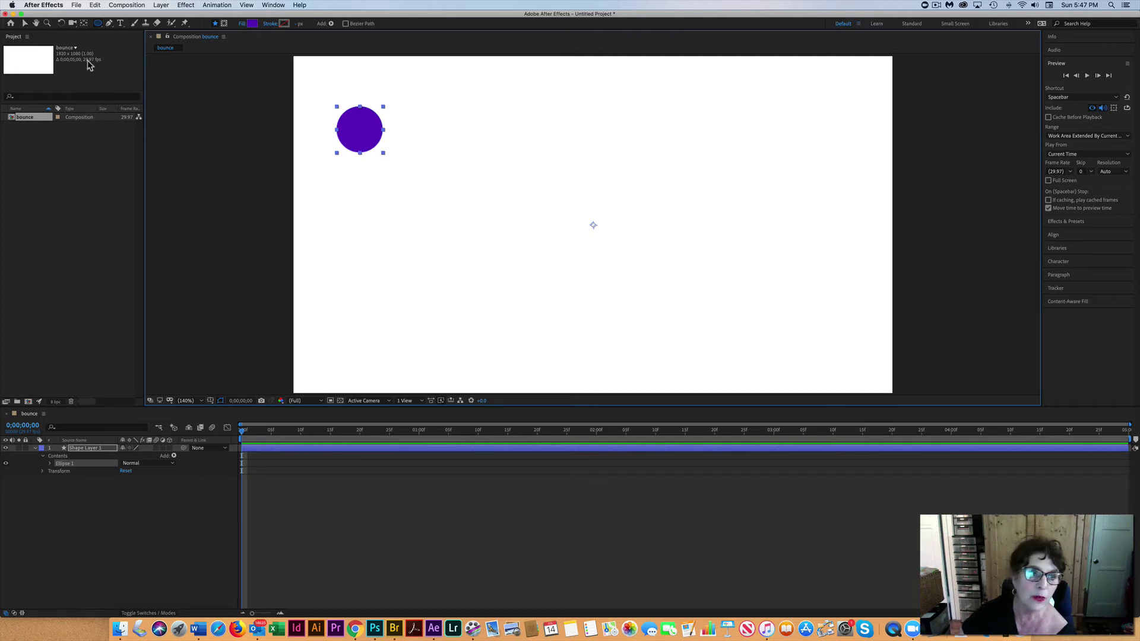
left_click(84, 23)
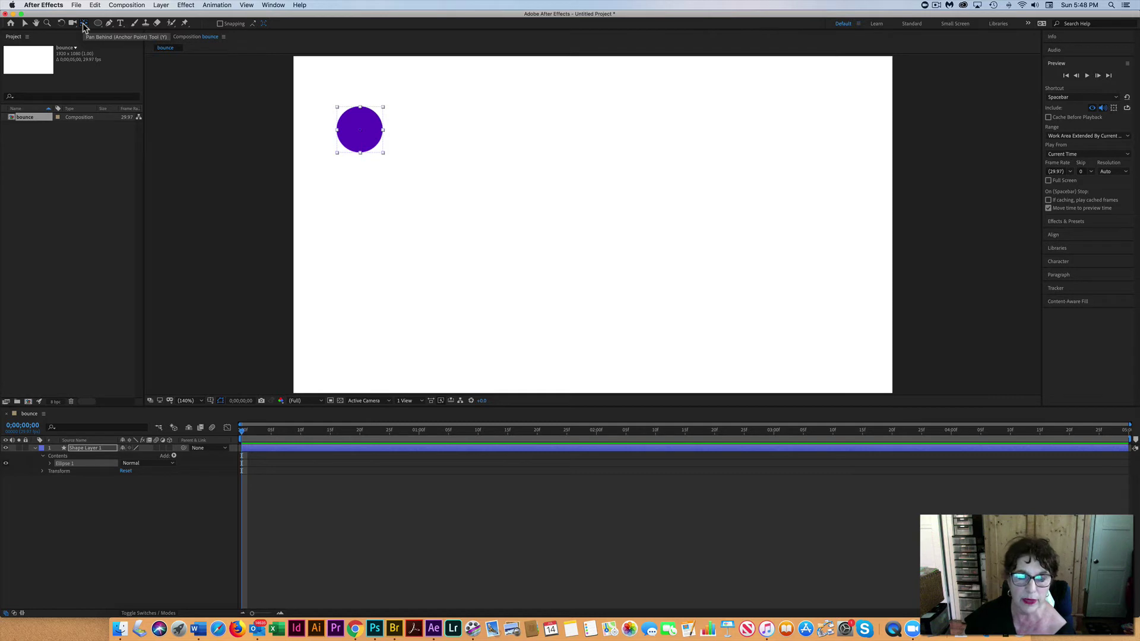
left_click(84, 24)
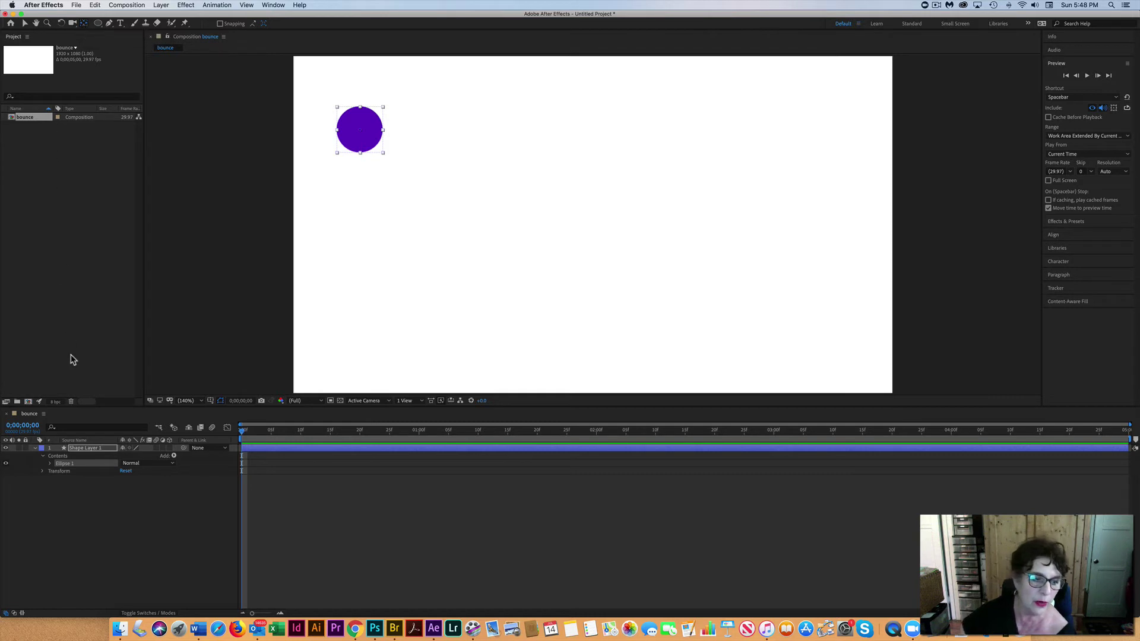
left_click(91, 451)
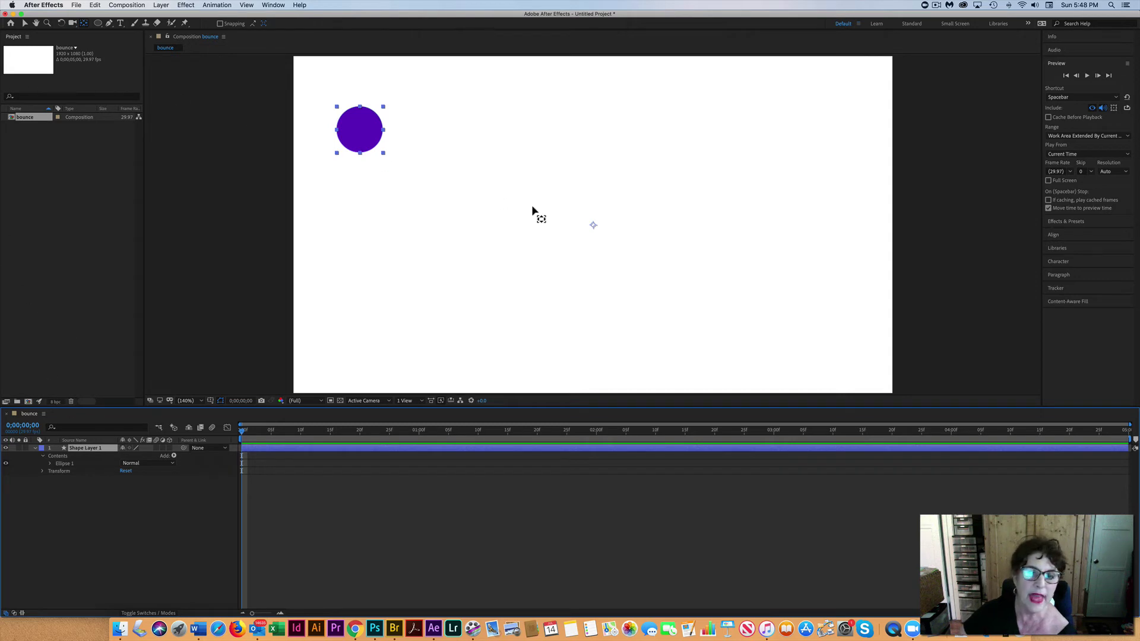
left_click(592, 226)
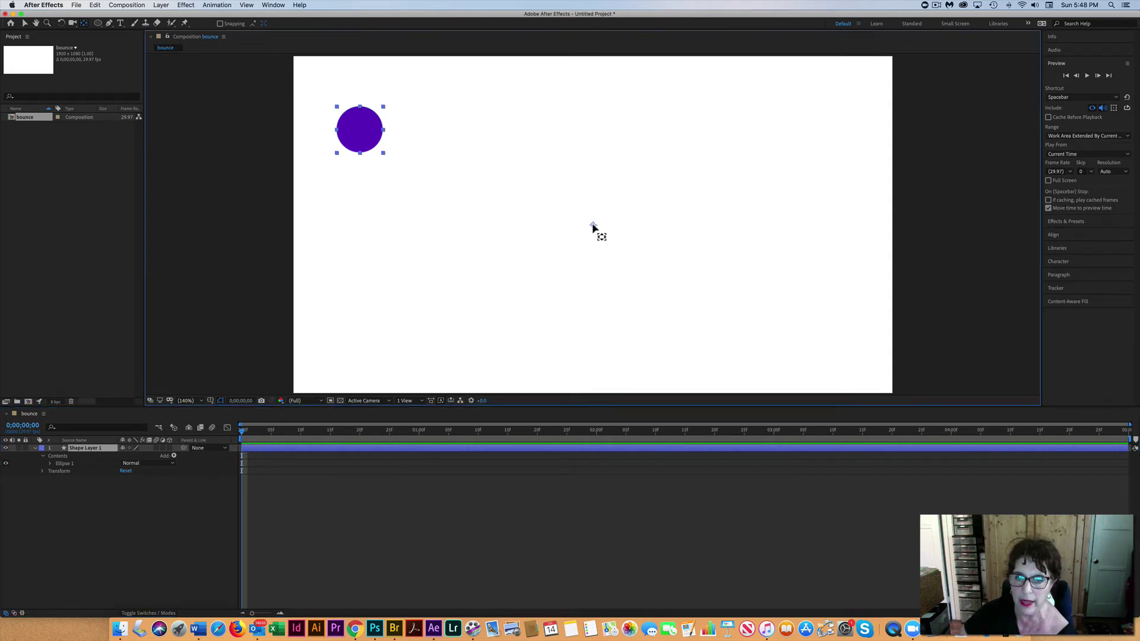
left_click_drag(593, 226, 361, 130)
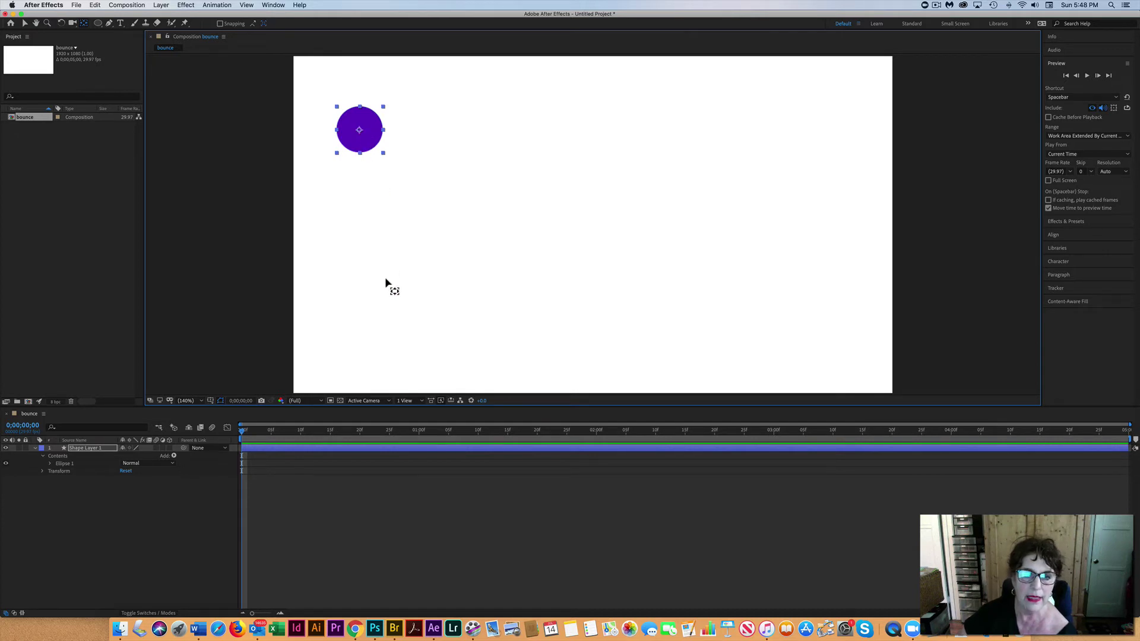
left_click(25, 24)
left_click_drag(360, 141, 246, 132)
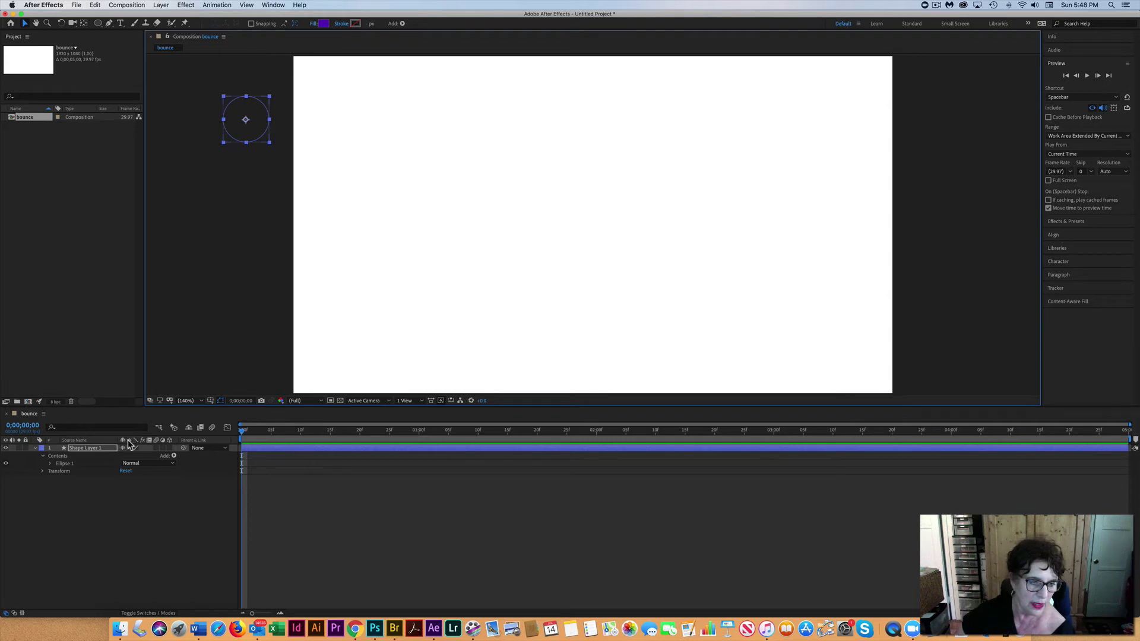
- Rename the shape layer as purple ball
left_click(103, 450)
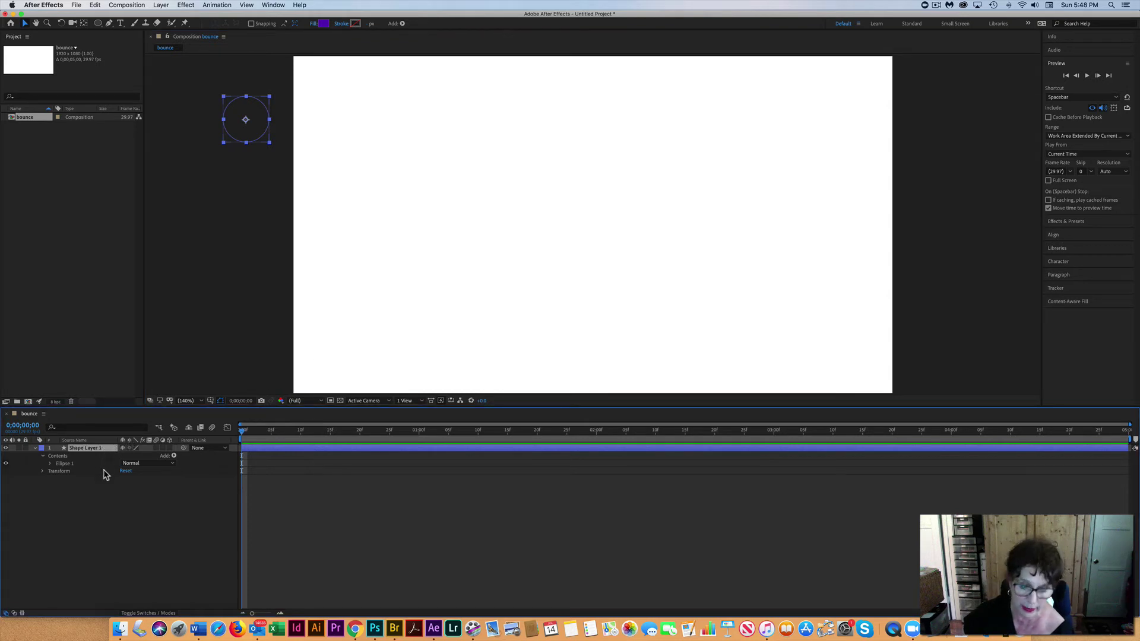
key("Return")
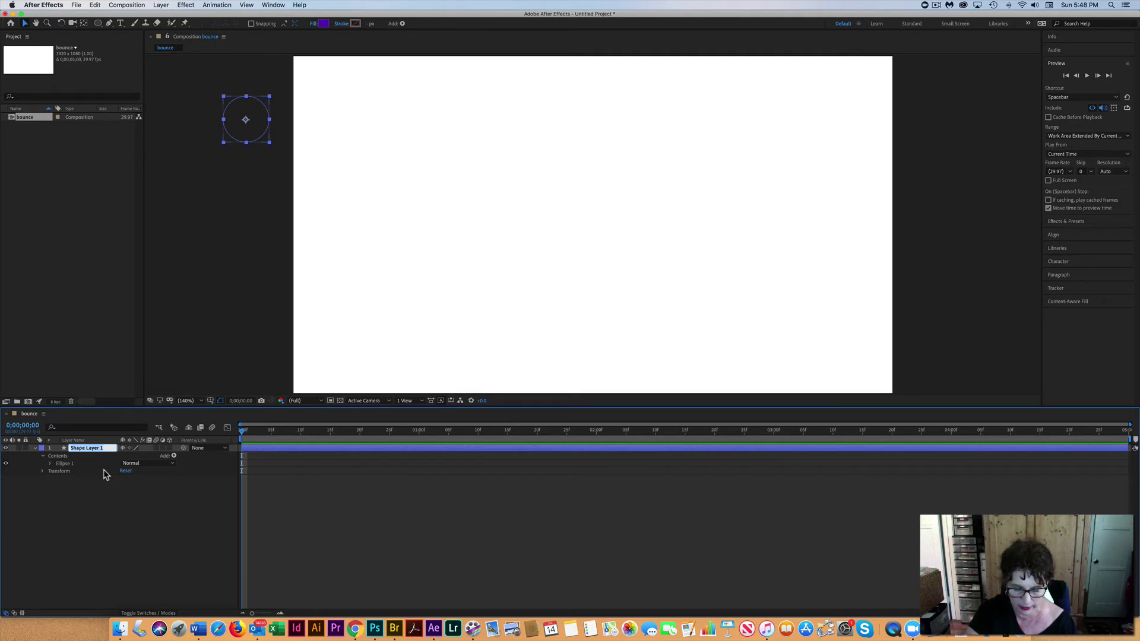
type("pu")
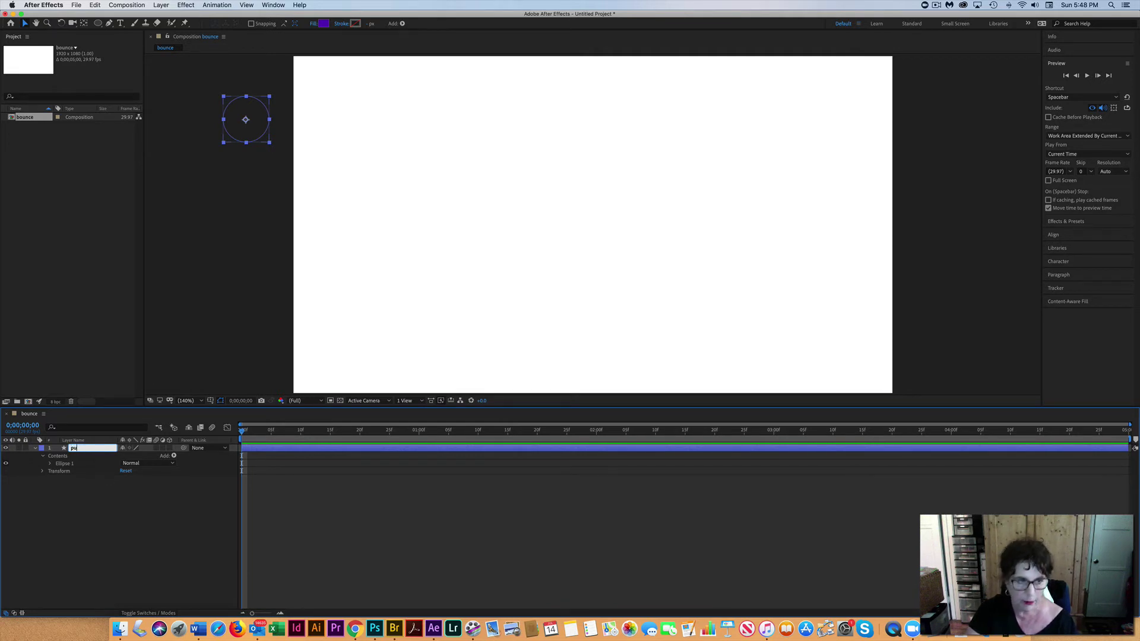
type("rple")
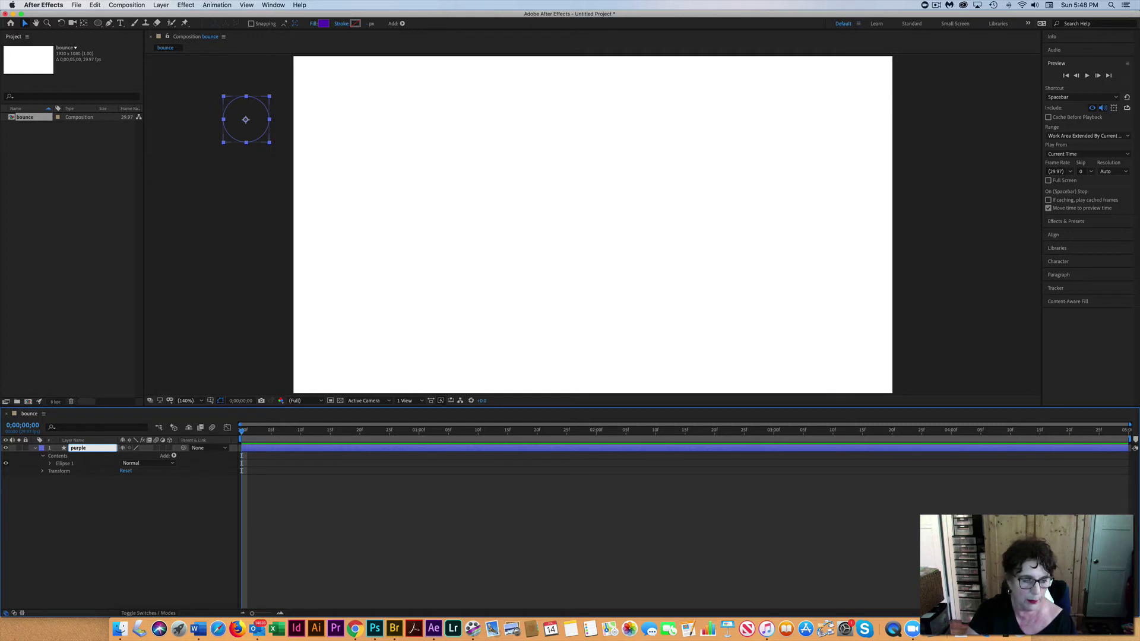
type(" ball")
key("Return")
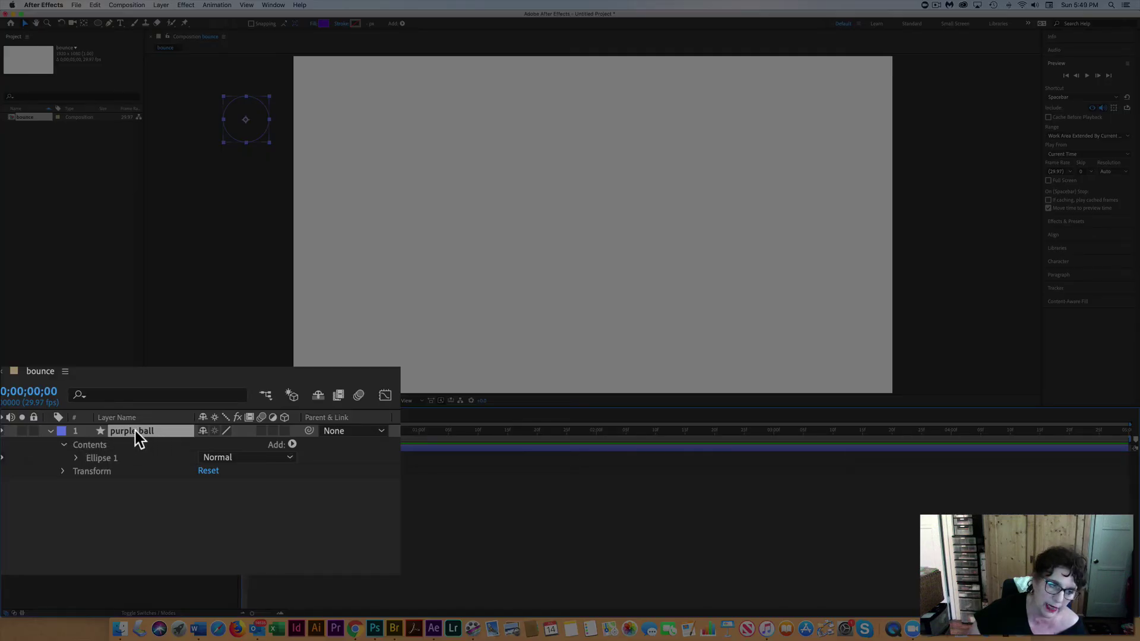
- Examine the purple ball layer's Contents, Ellipse 1 and Transform property groups
left_click(91, 445)
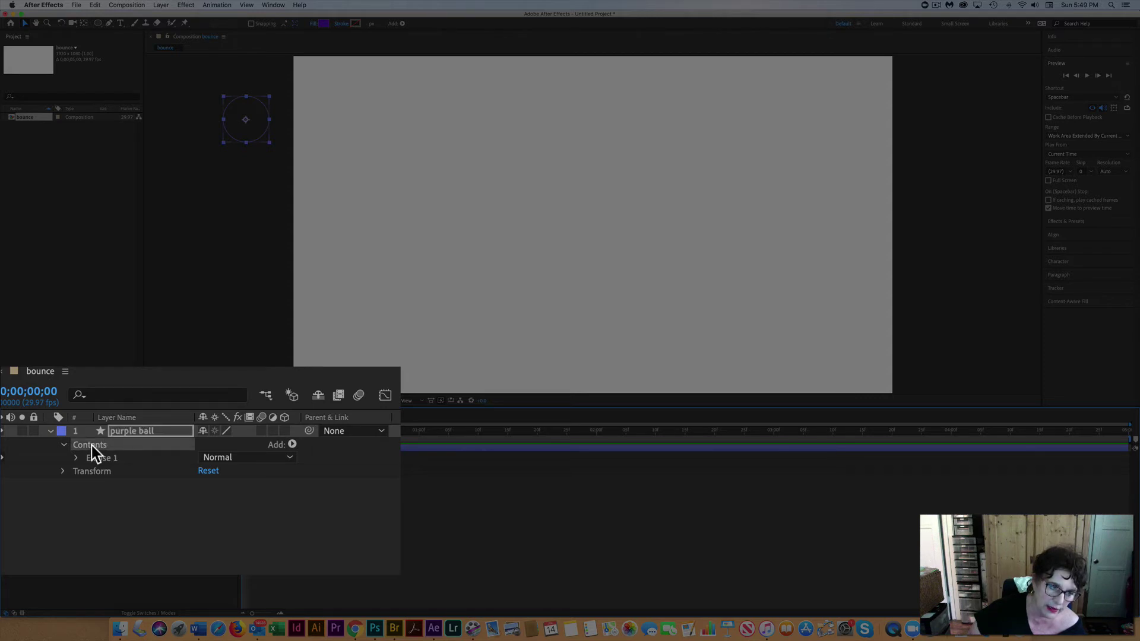
left_click(94, 457)
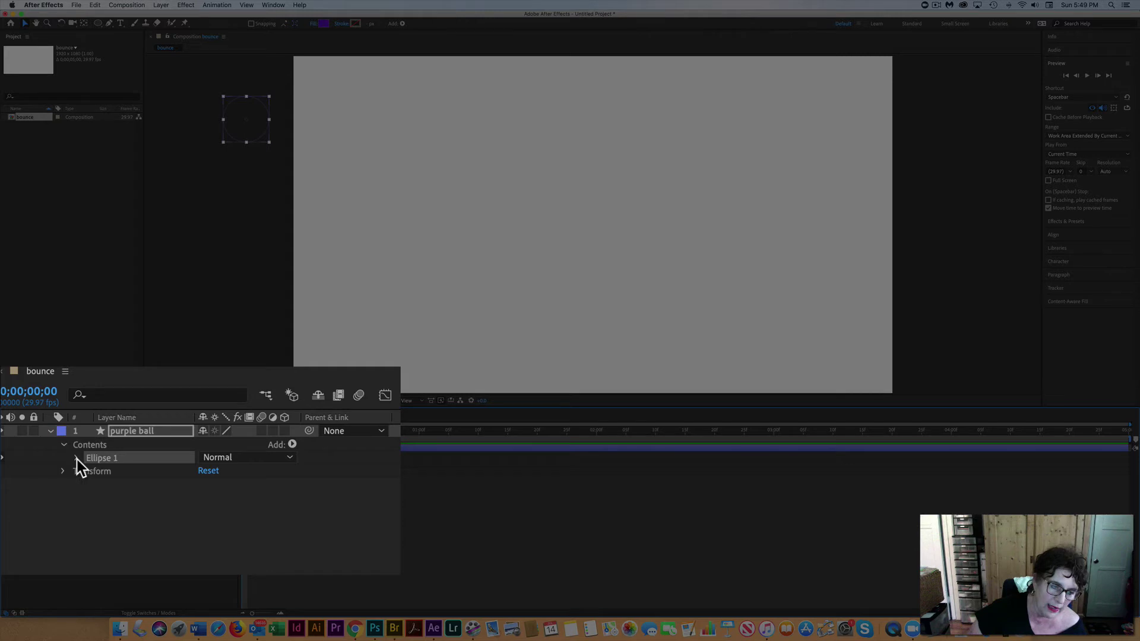
left_click(77, 458)
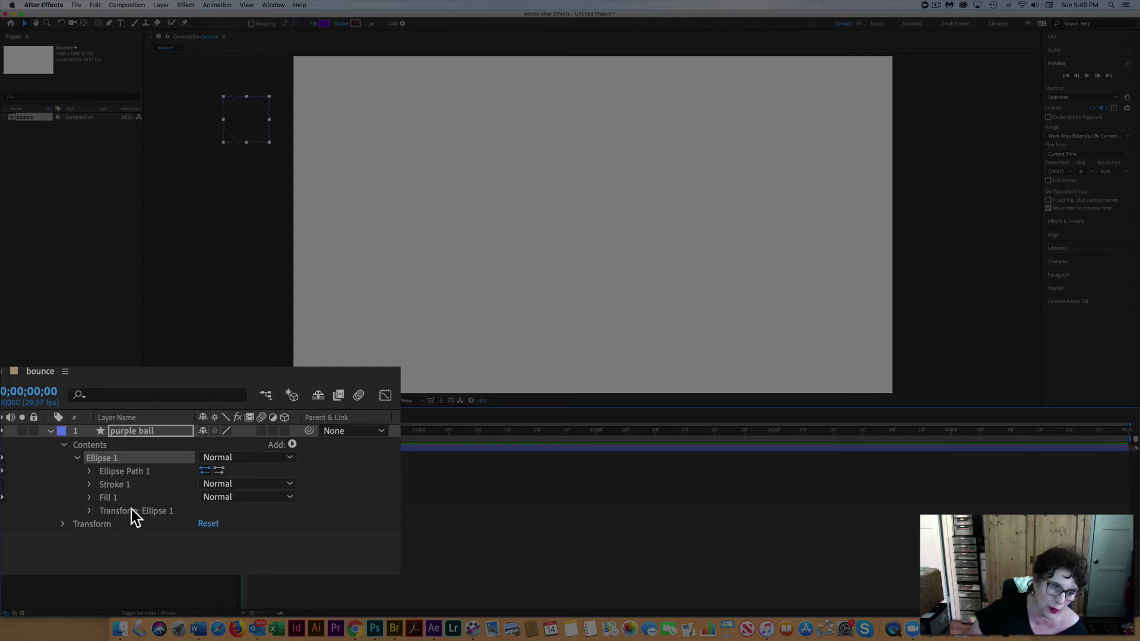
left_click(77, 458)
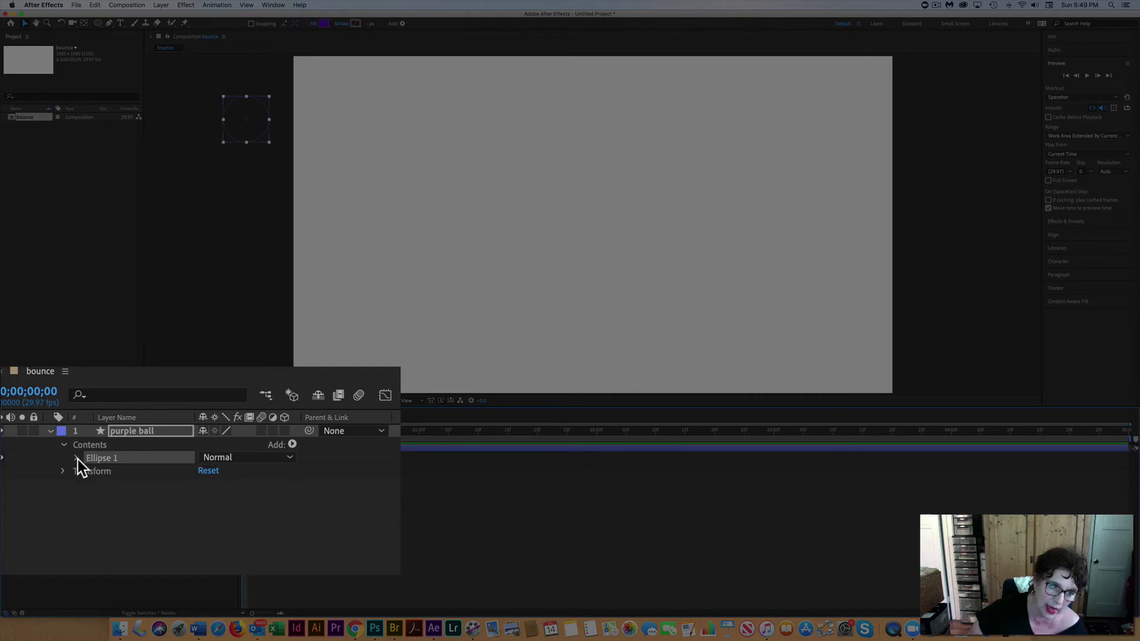
left_click(127, 472)
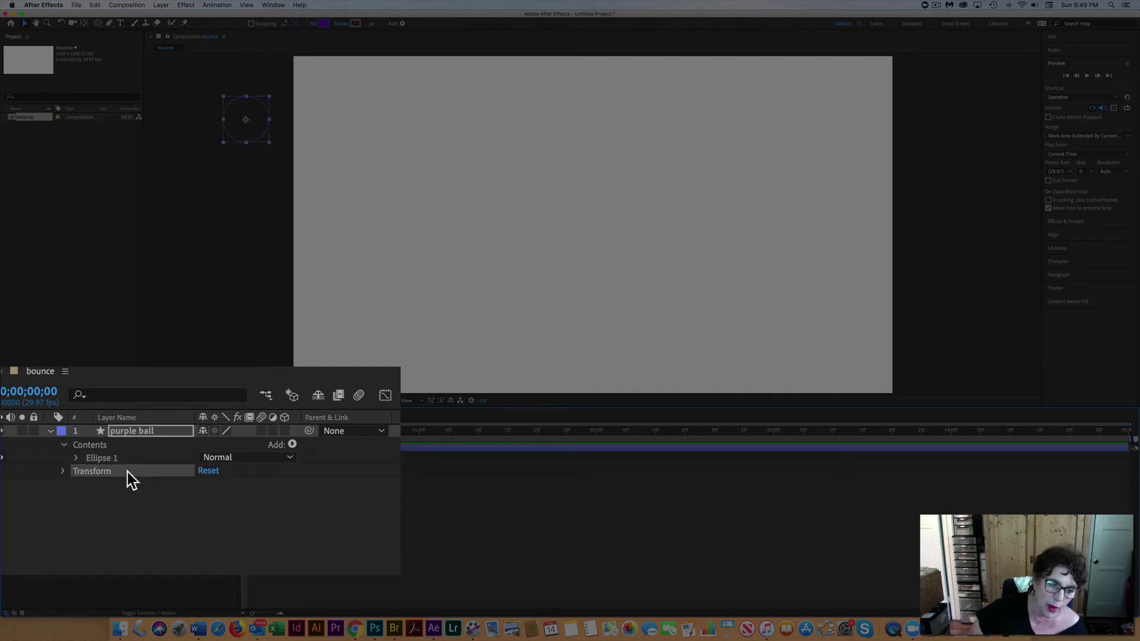
left_click(64, 445)
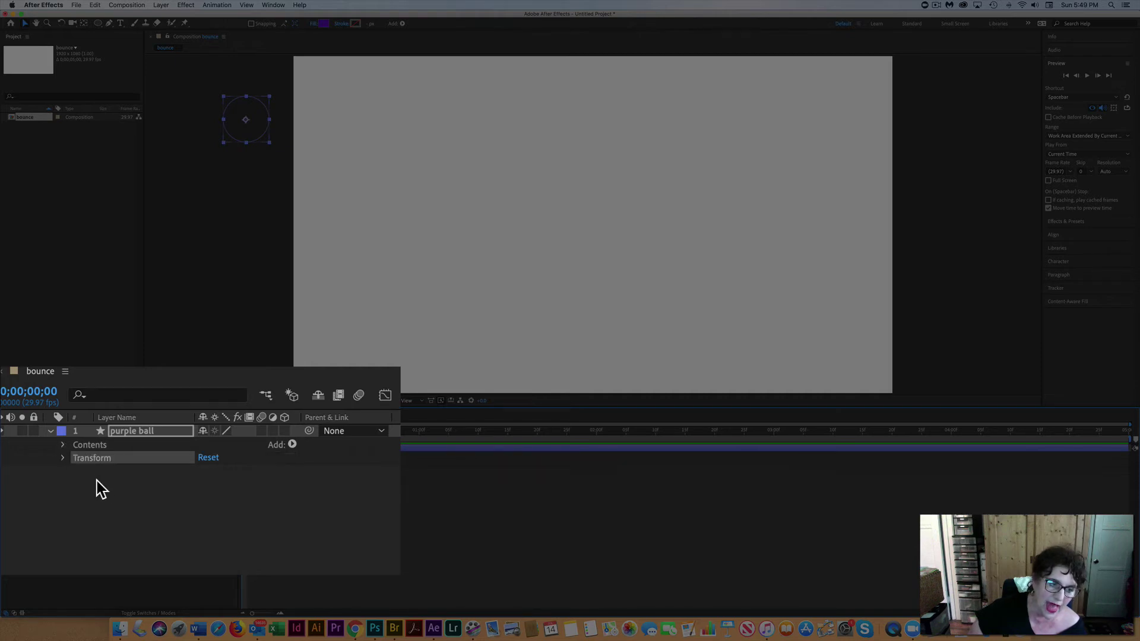
left_click(63, 459)
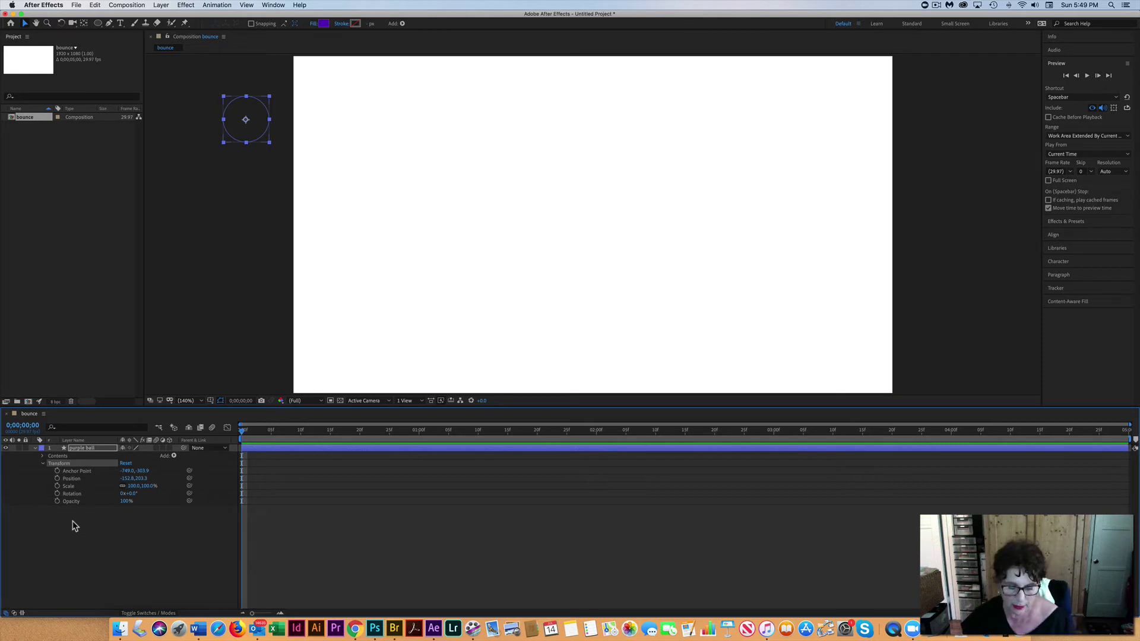
- Show only the ball's Position property, start keyframing it at 0 seconds, and set the starting position to about -159.8, 167.0
key("p")
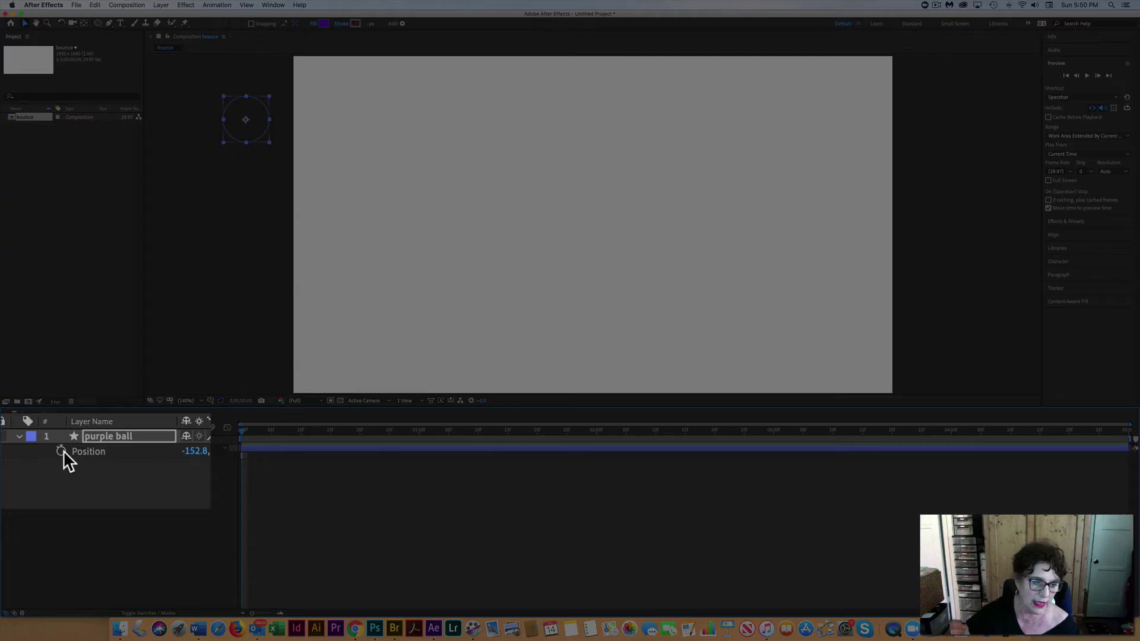
left_click(61, 450)
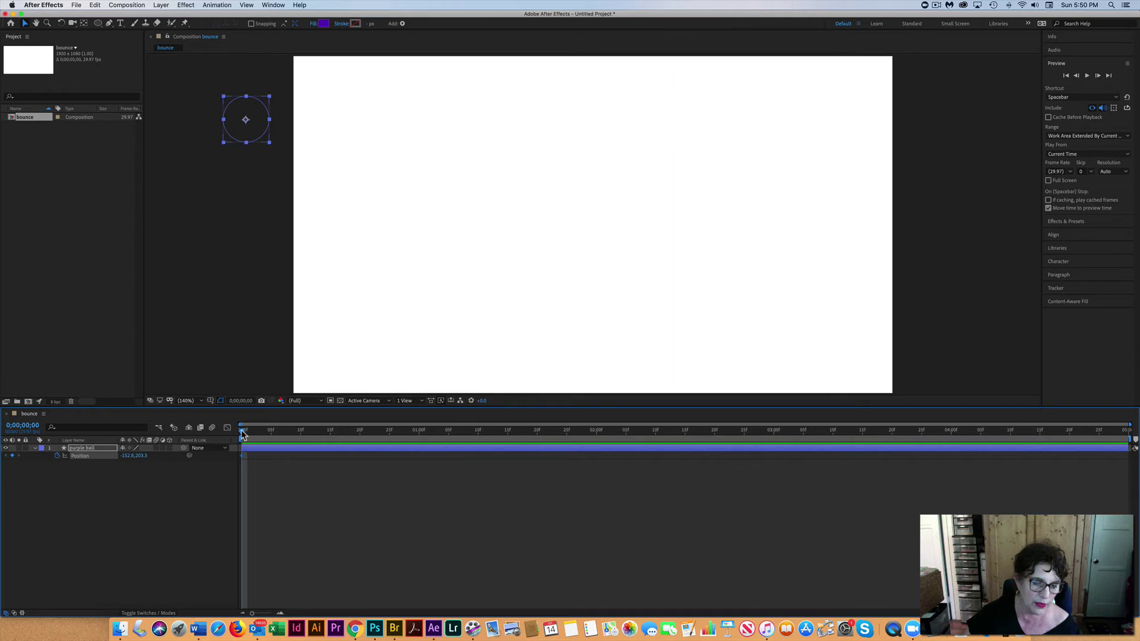
left_click_drag(242, 435, 262, 439)
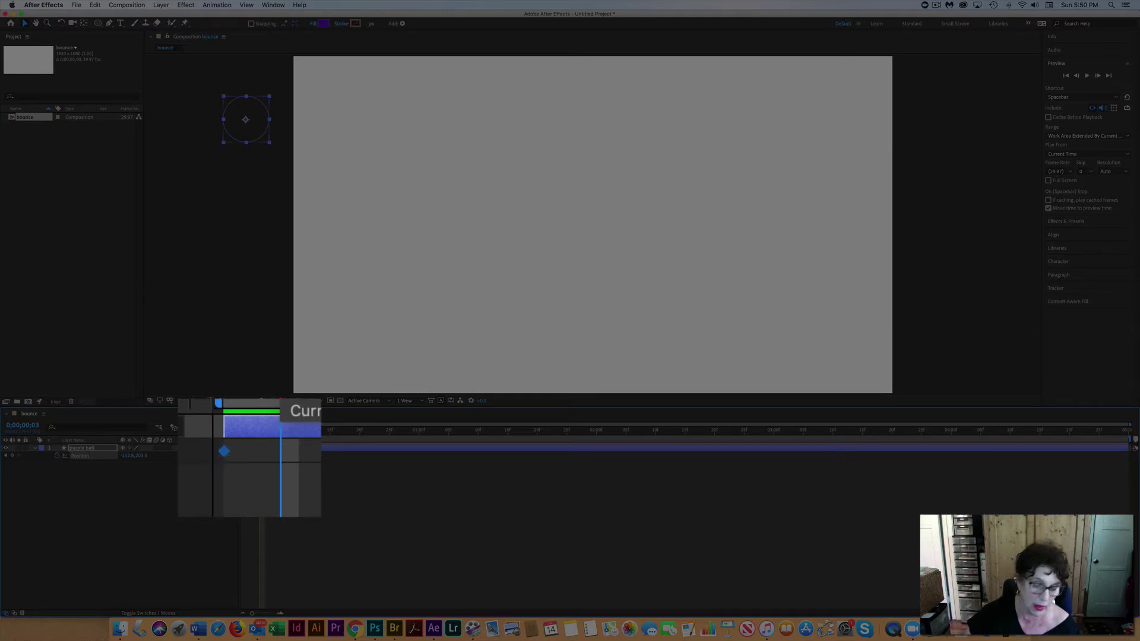
key("Home")
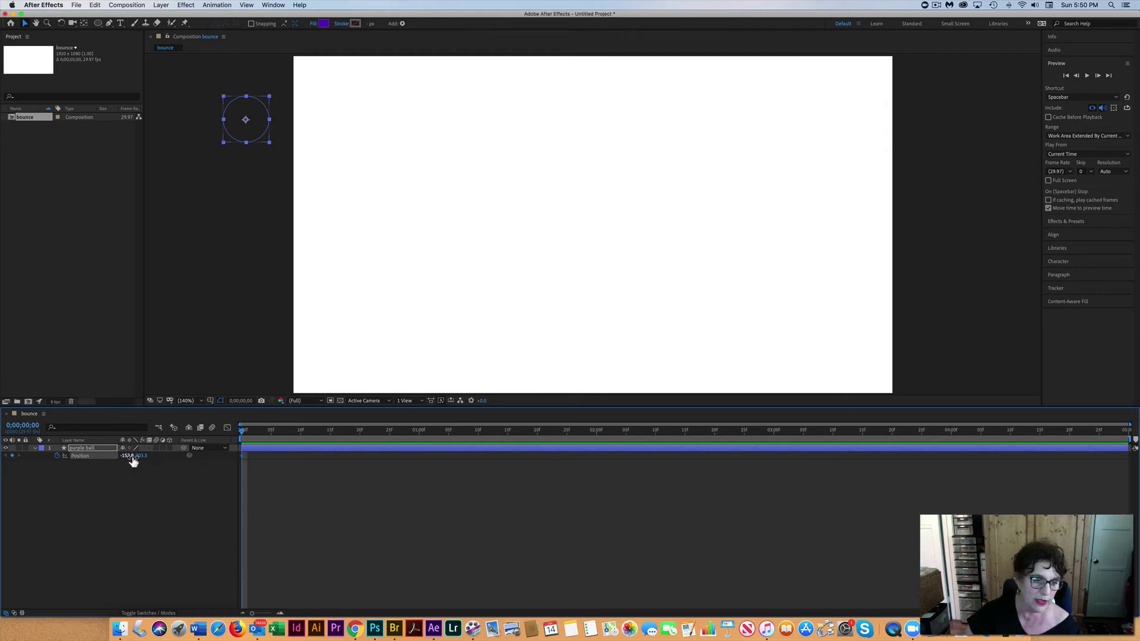
left_click_drag(137, 456, 126, 455)
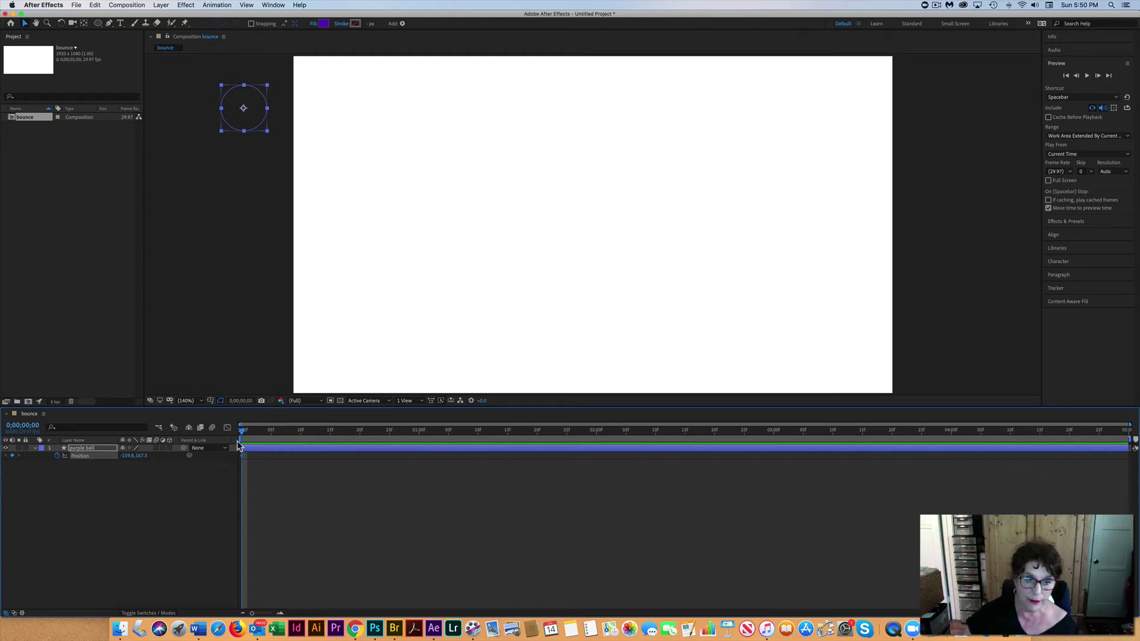
- Keyframe the ball at 1 second near the composition's bottom center, about 925.8, 902.0, and move the current time to 2 seconds
left_click_drag(245, 435, 422, 446)
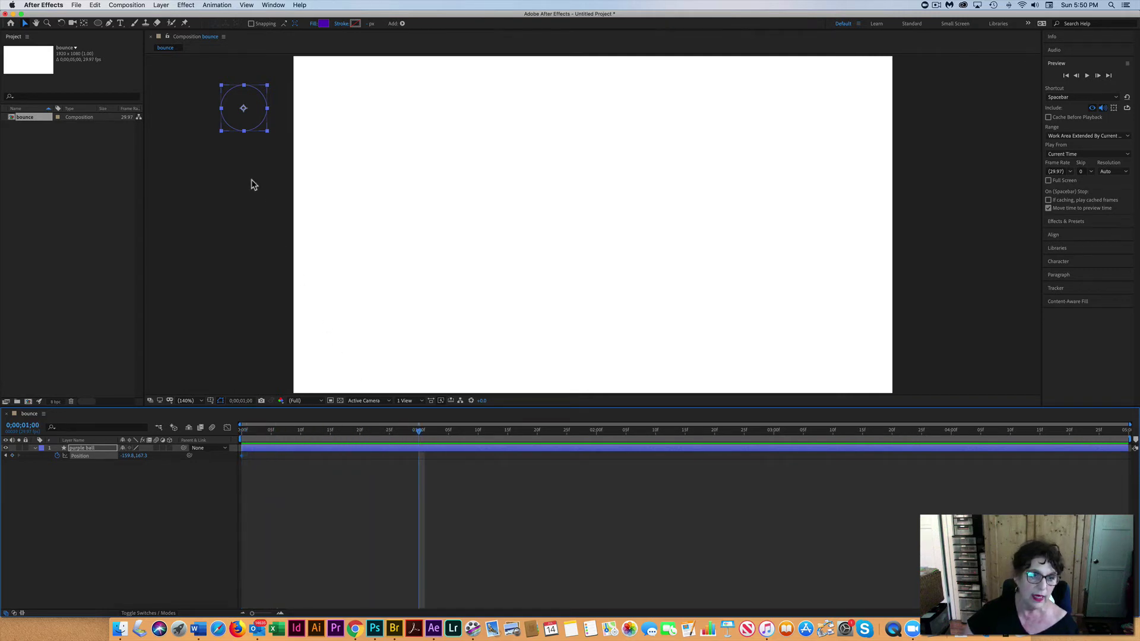
left_click_drag(258, 125, 594, 350)
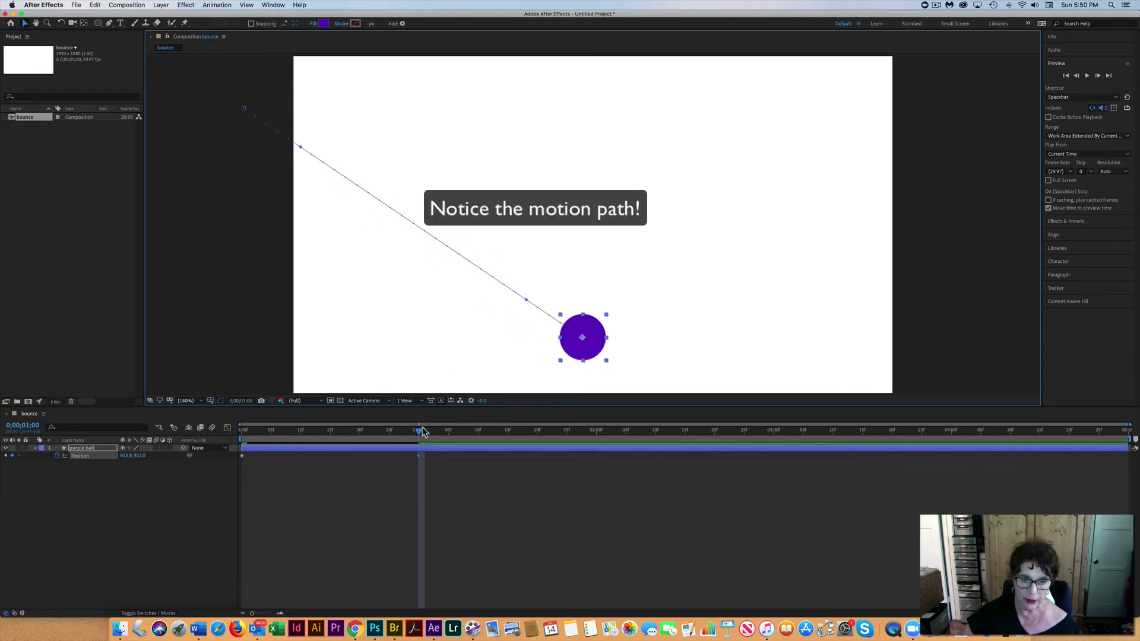
left_click_drag(422, 432, 596, 449)
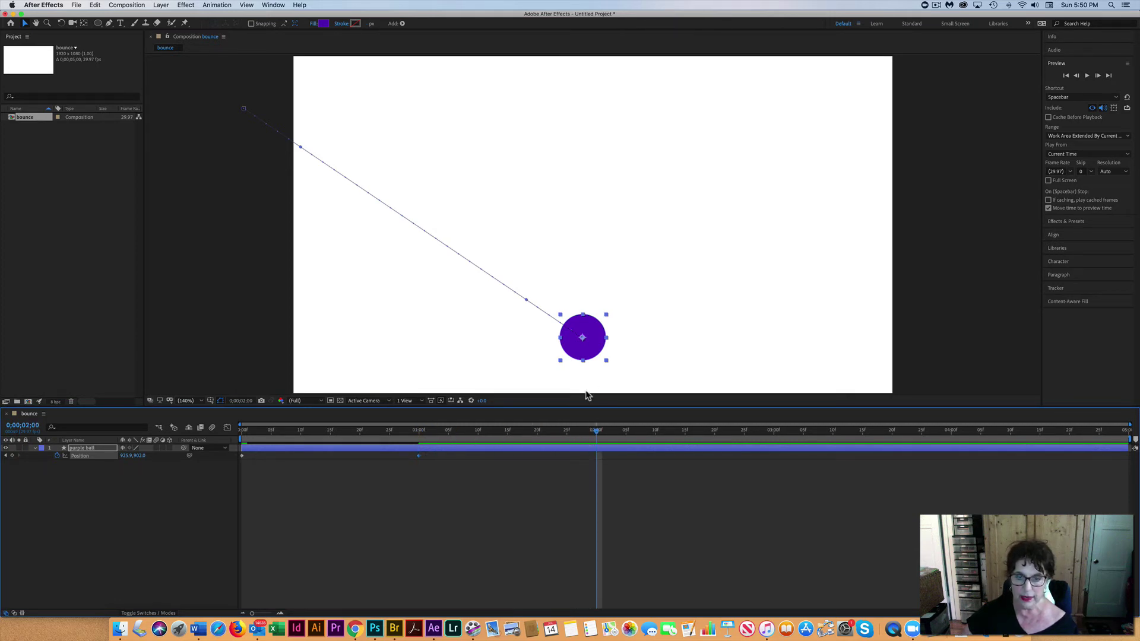
- Keyframe the ball at 2 seconds beyond the composition's upper right edge, about 2043.0, 148.8, and preview the bounce
left_click_drag(584, 341, 971, 83)
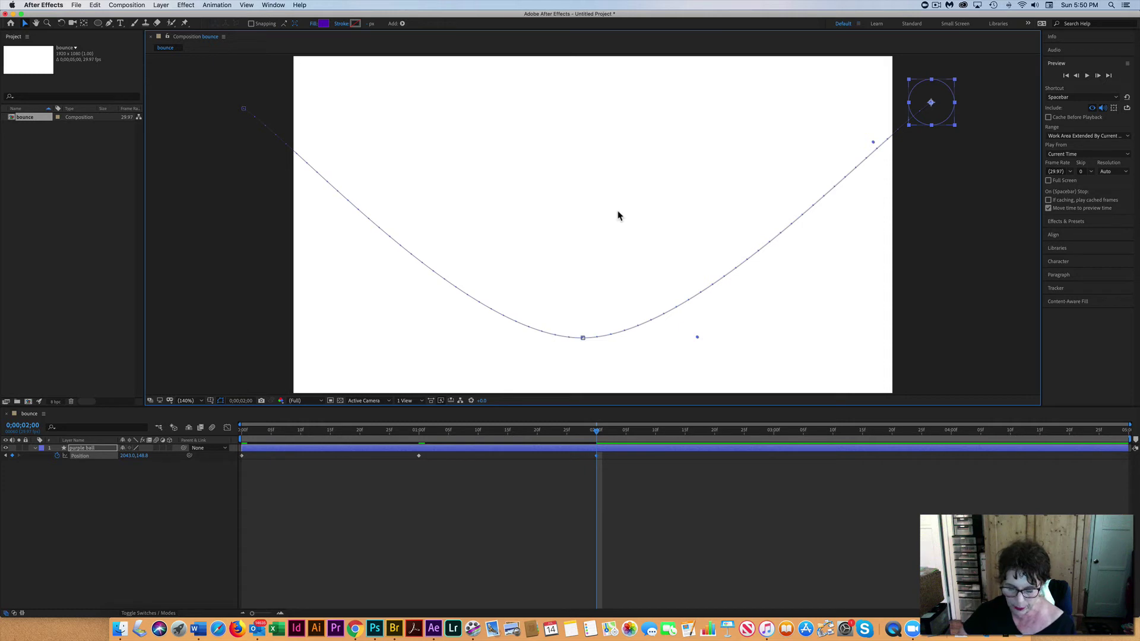
key("space")
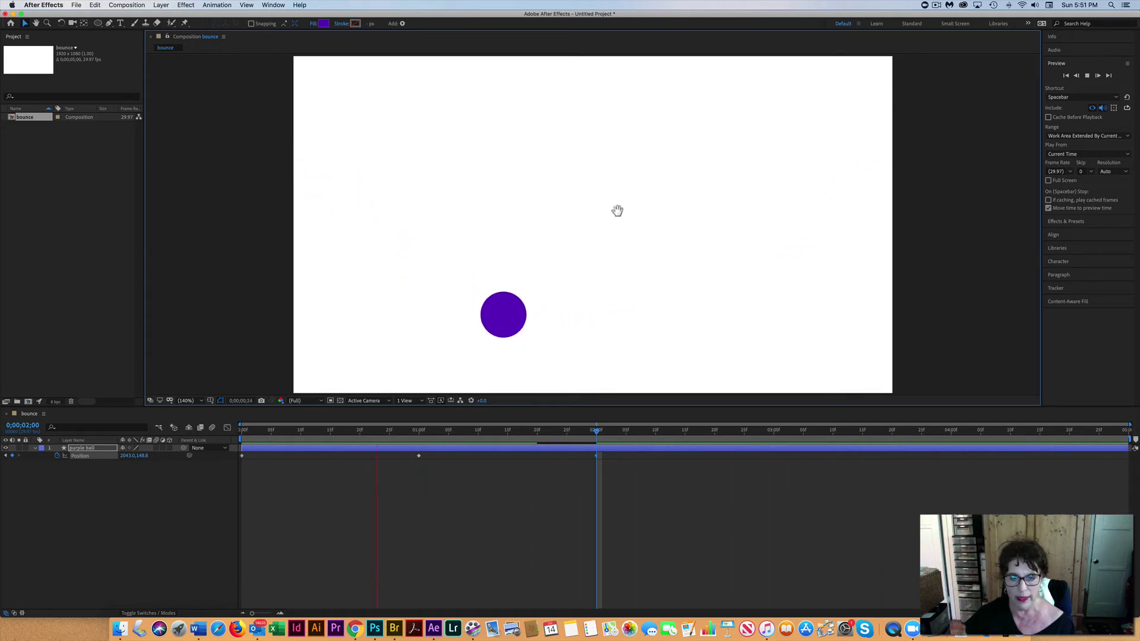
key("space")
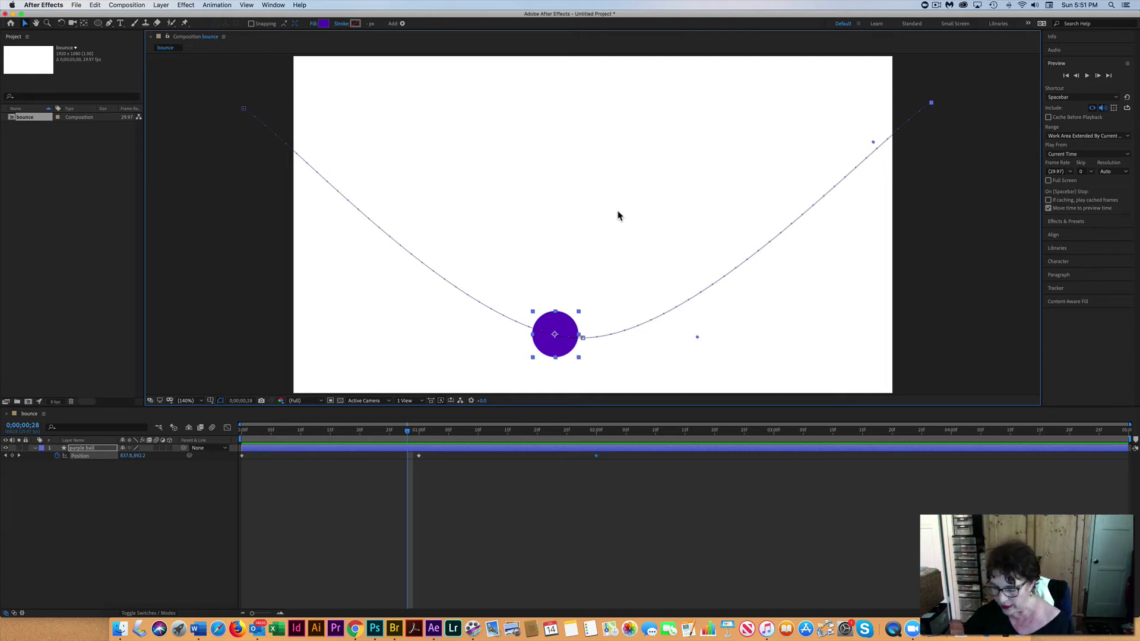
key("space")
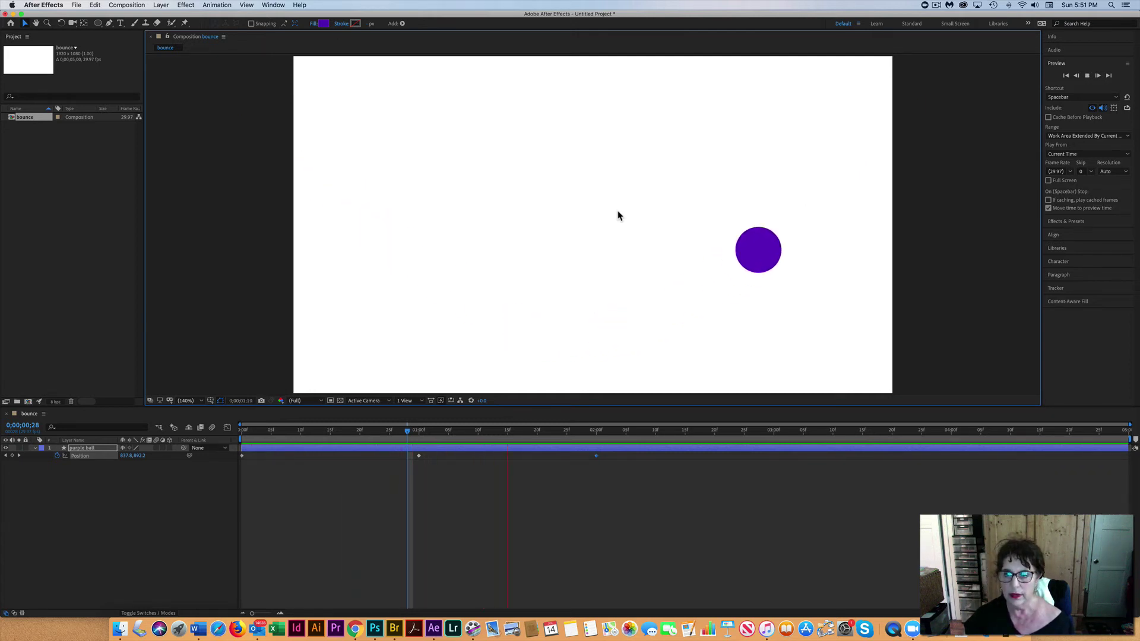
key("space")
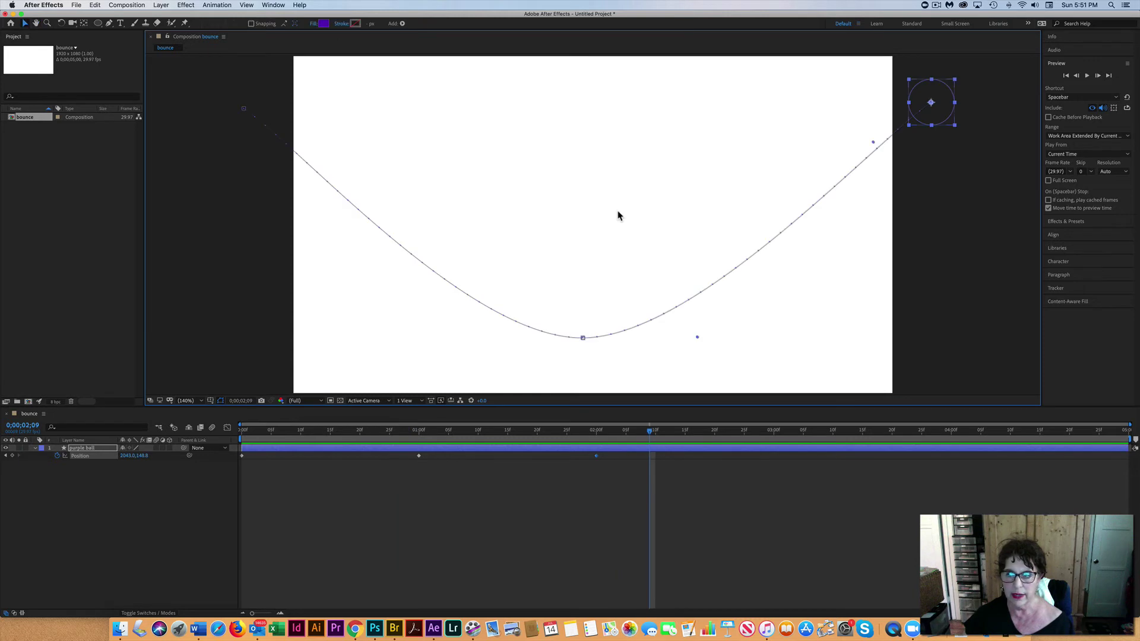
- Examine the Preview playback controls and use them to play and stop the ball animation
scroll(618, 216, "down", 1)
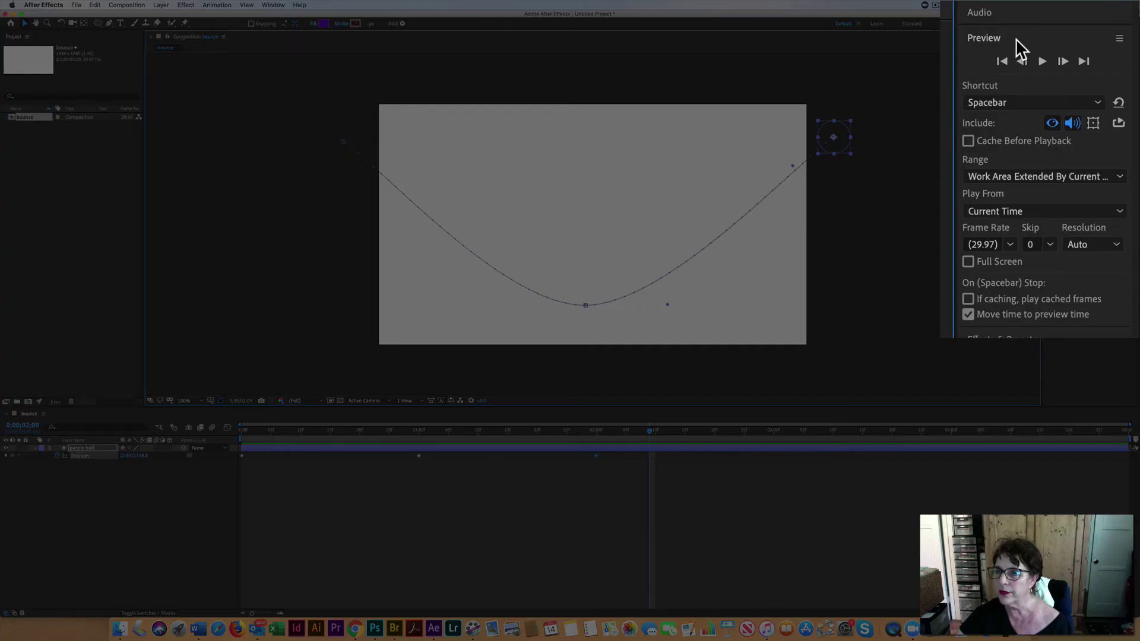
left_click(1083, 65)
left_click(1039, 40)
left_click(1039, 41)
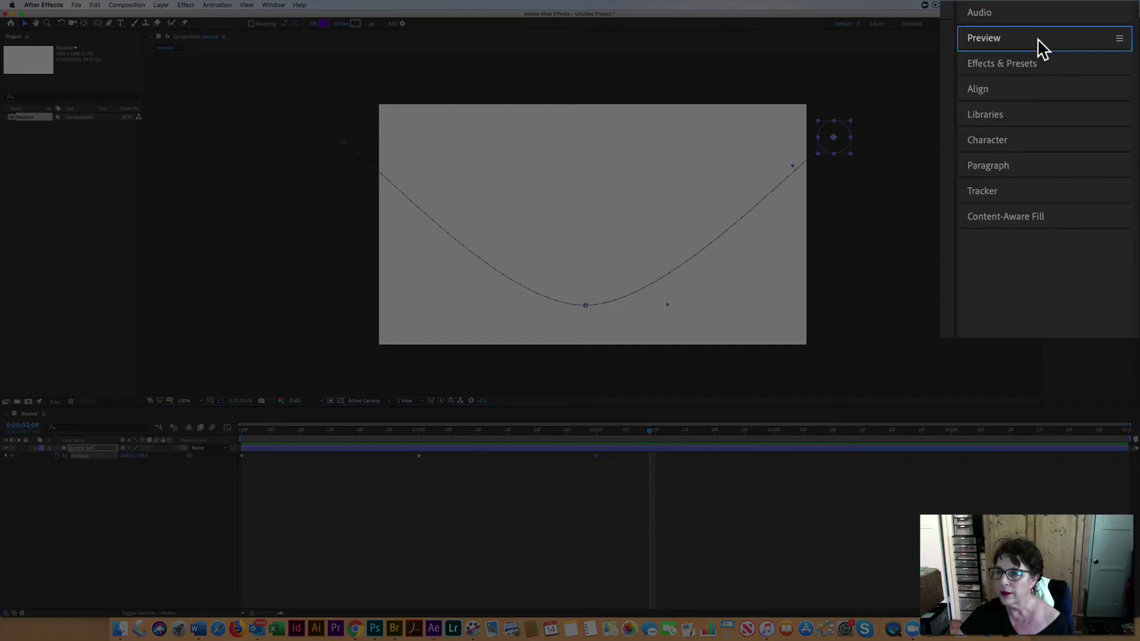
left_click(1039, 41)
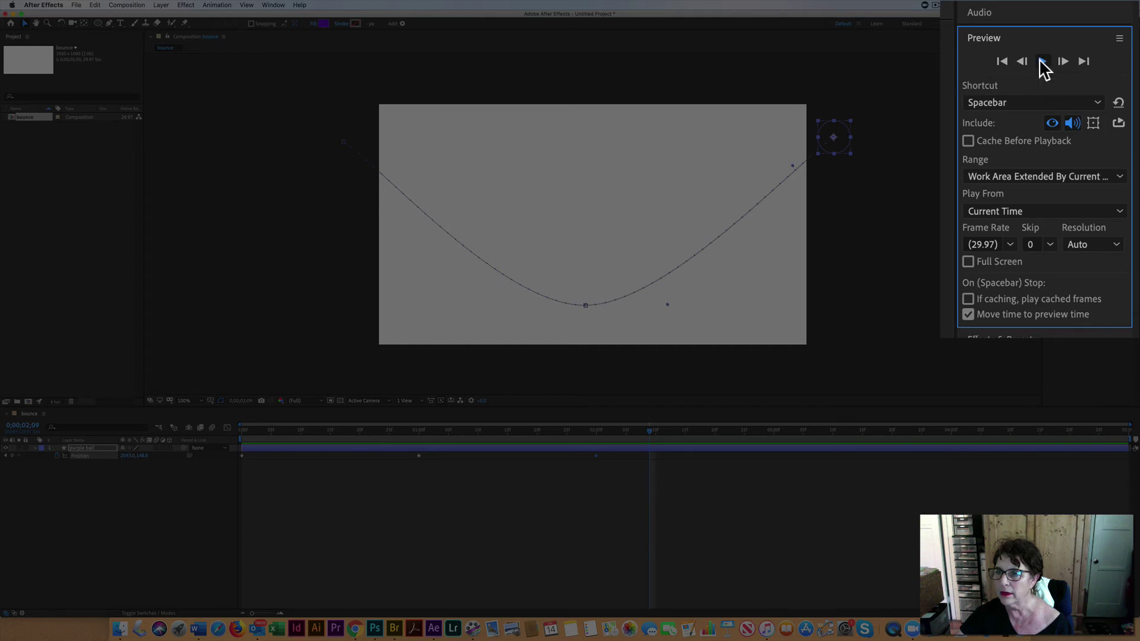
left_click(1043, 62)
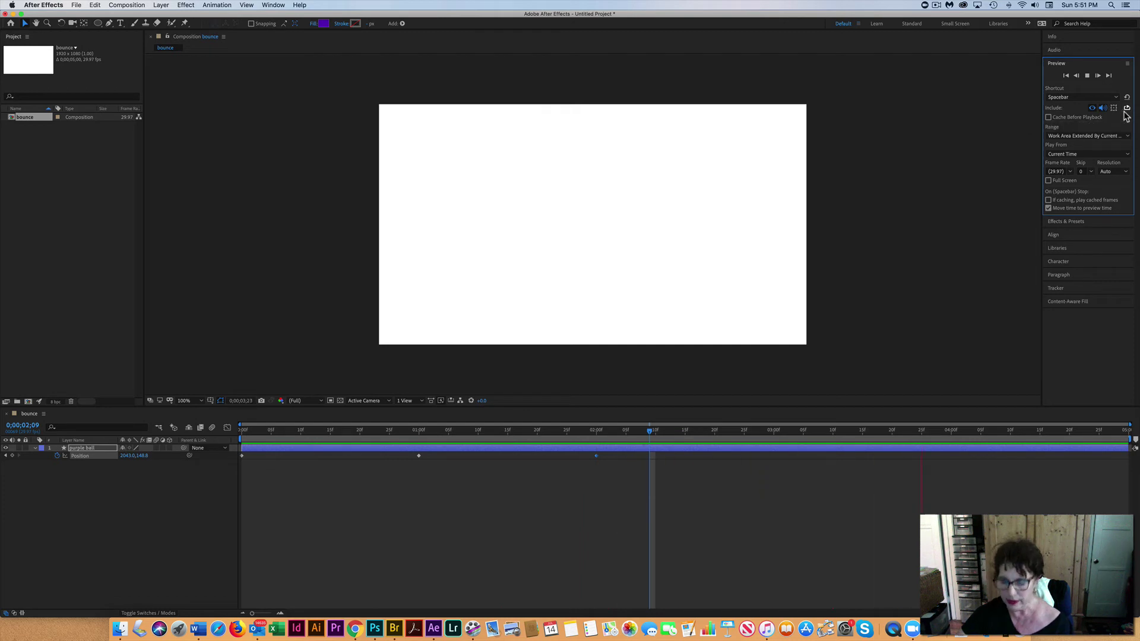
left_click(1087, 76)
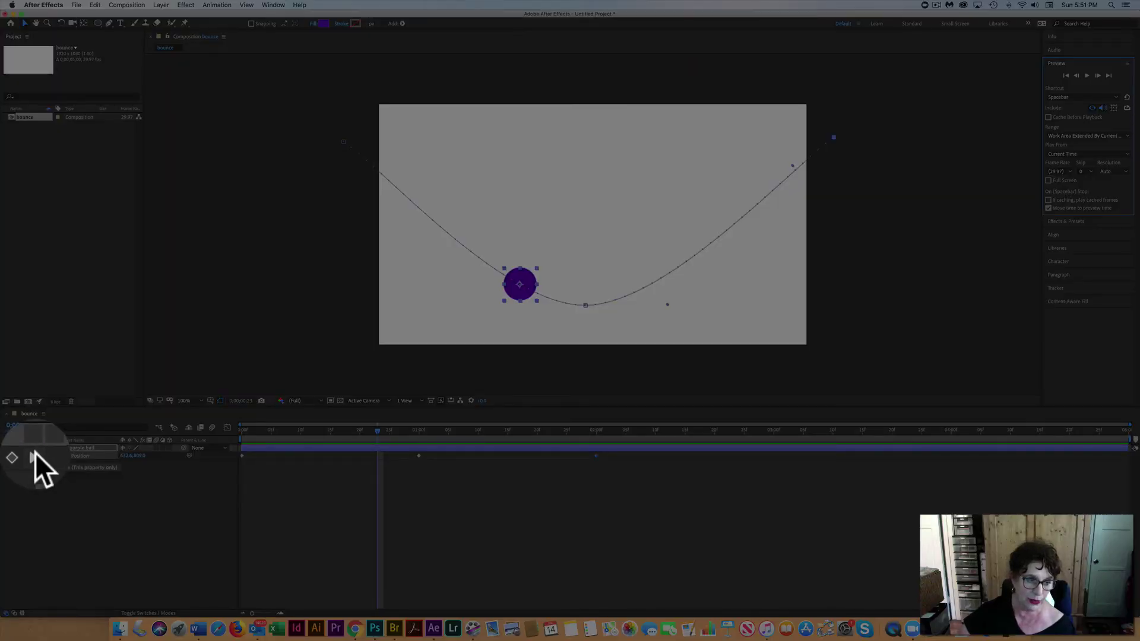
- Convert the motion path's smooth point at the 1-second Position keyframe into a sharp corner with the Convert Vertex tool
left_click(20, 456)
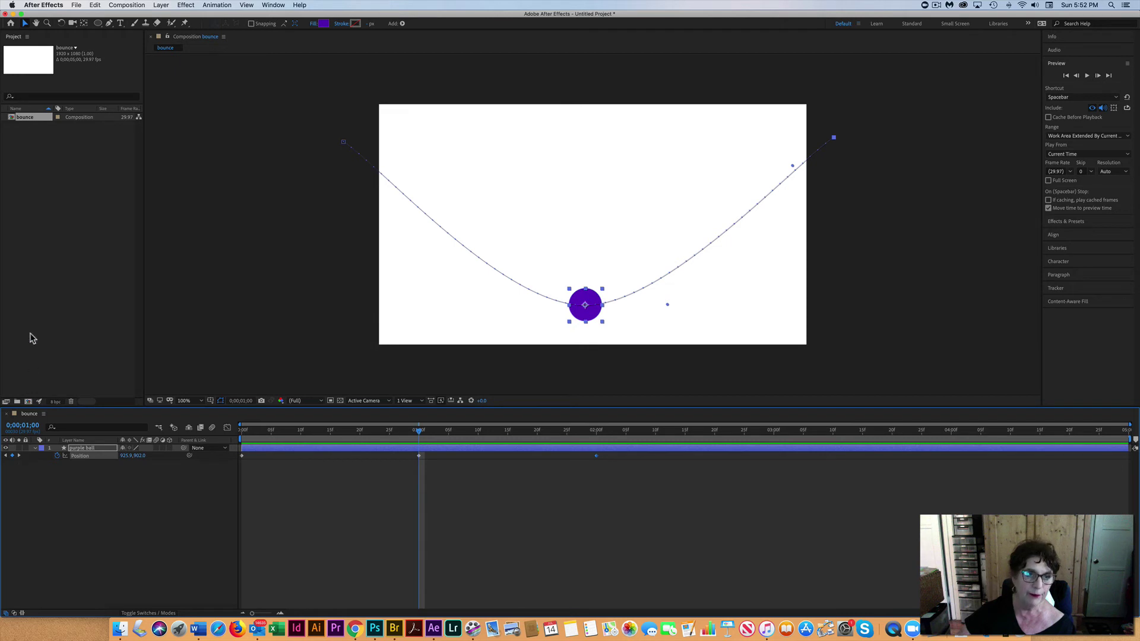
left_click(112, 26)
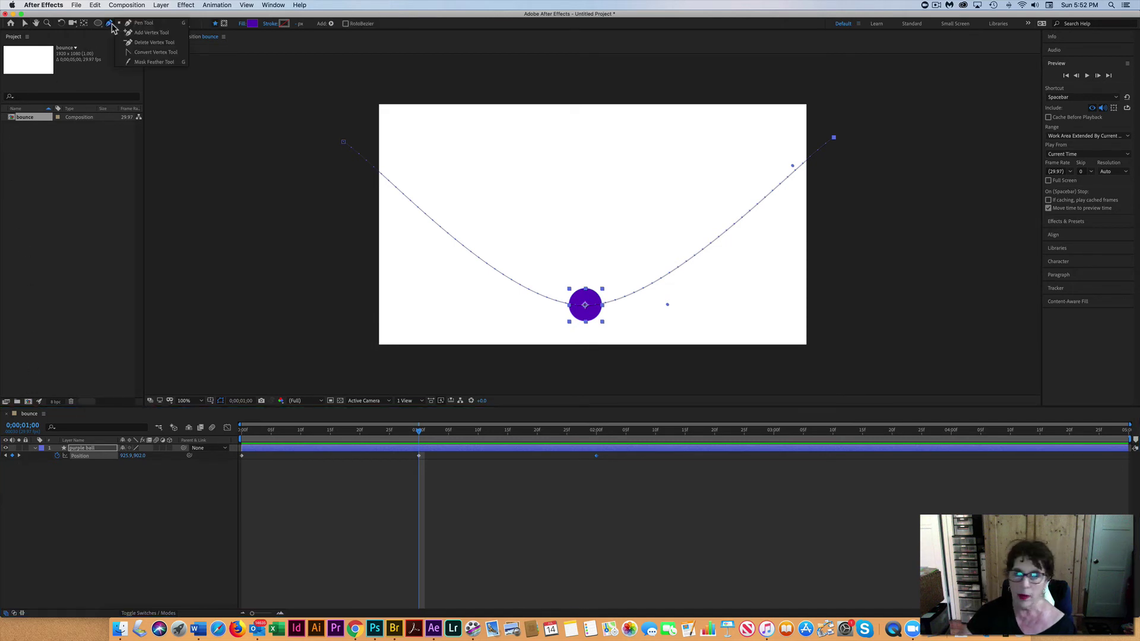
left_click(136, 53)
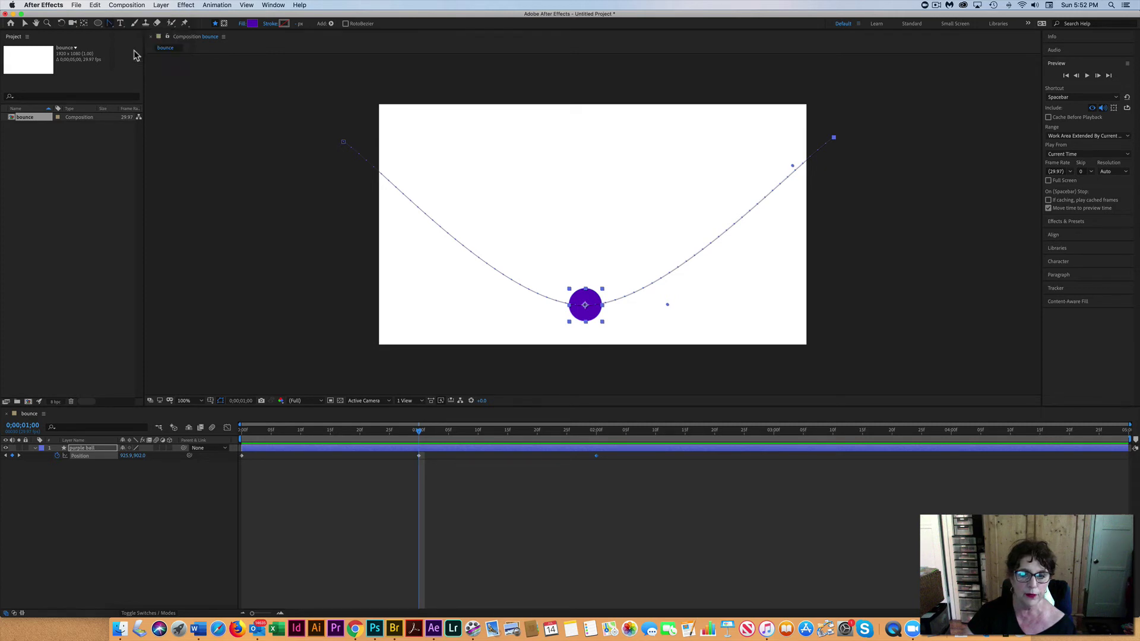
left_click(586, 306)
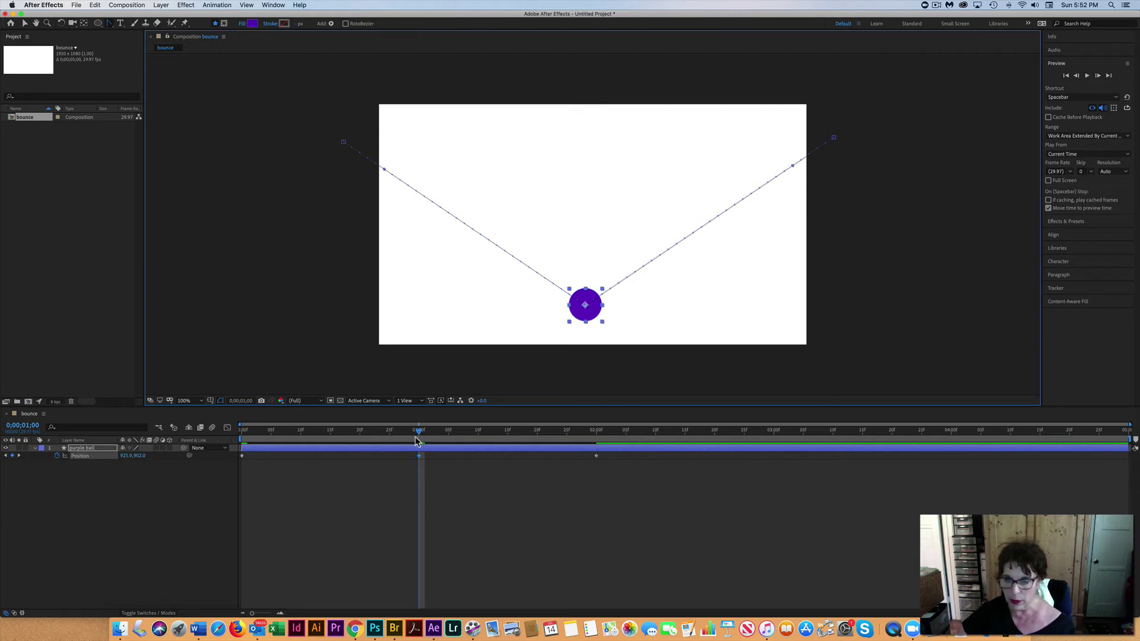
- End the work area at 0;00;02;10 and preview the bounce from the start of the composition
left_click_drag(418, 440, 650, 447)
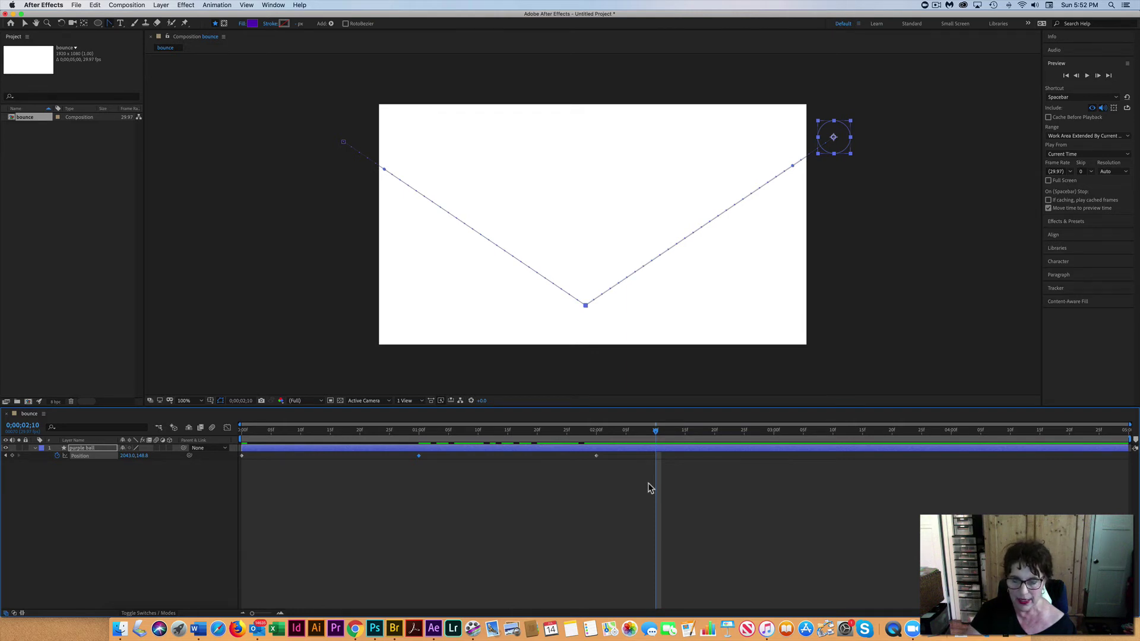
key("n")
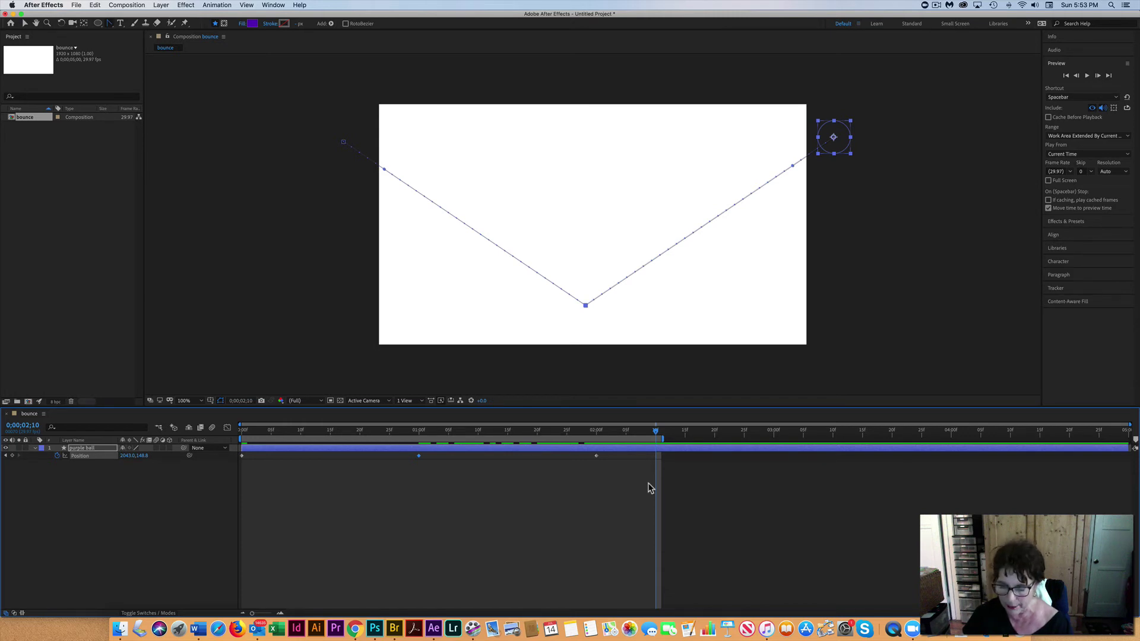
key("Home")
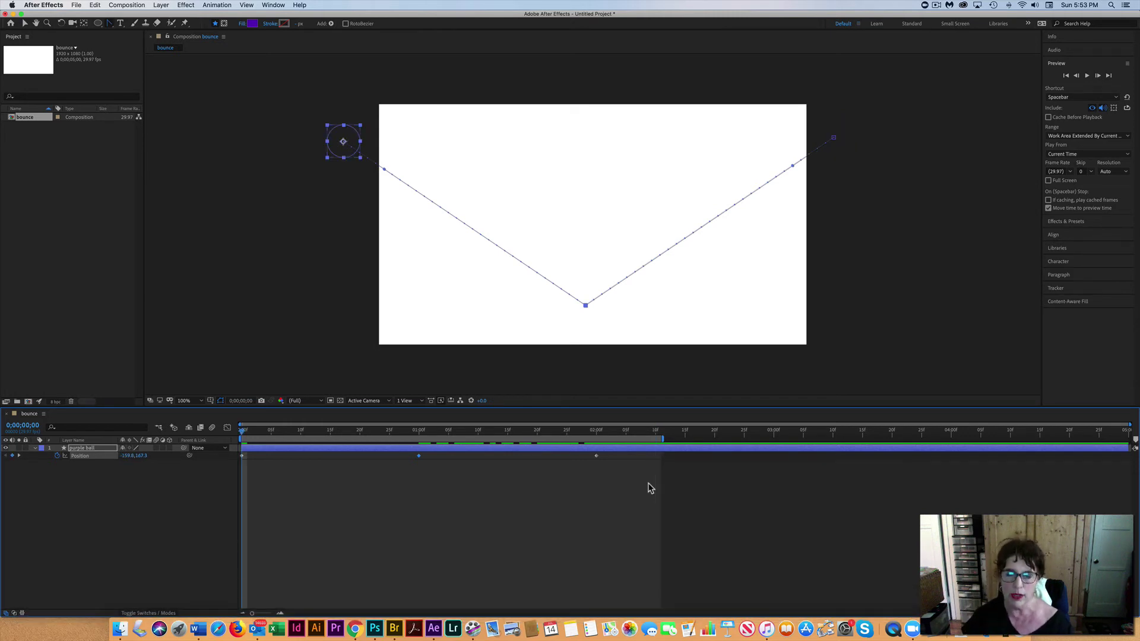
key("space")
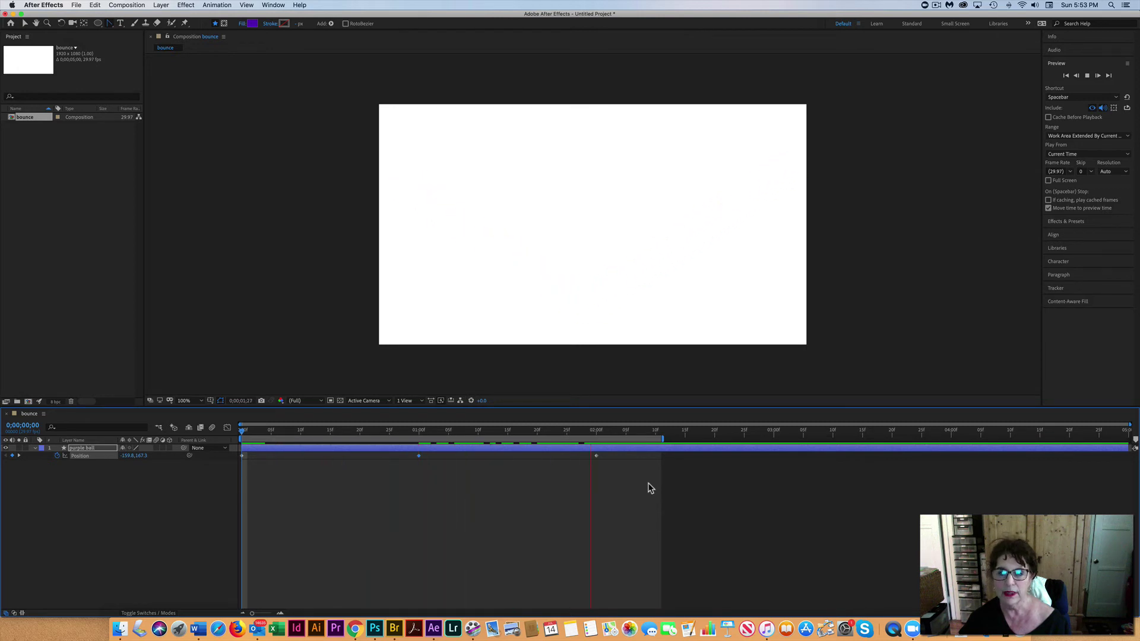
key("space")
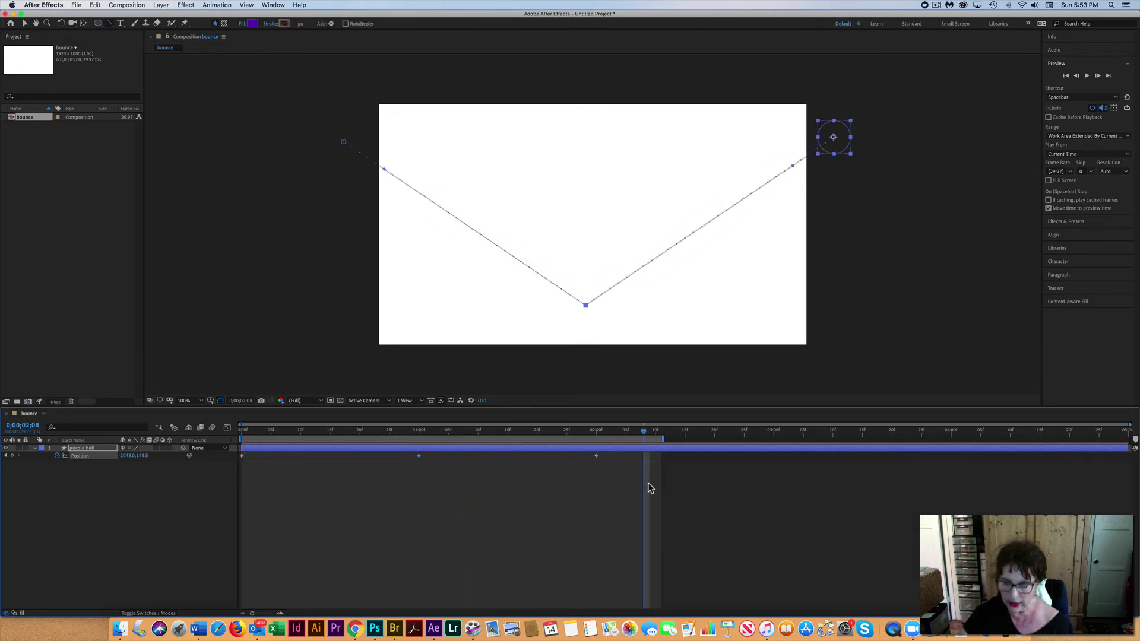
- Show the ball's Scale alongside Position and keyframe it at 100% at 0;00;00;29, one frame before the ball hits bottom
key("Home")
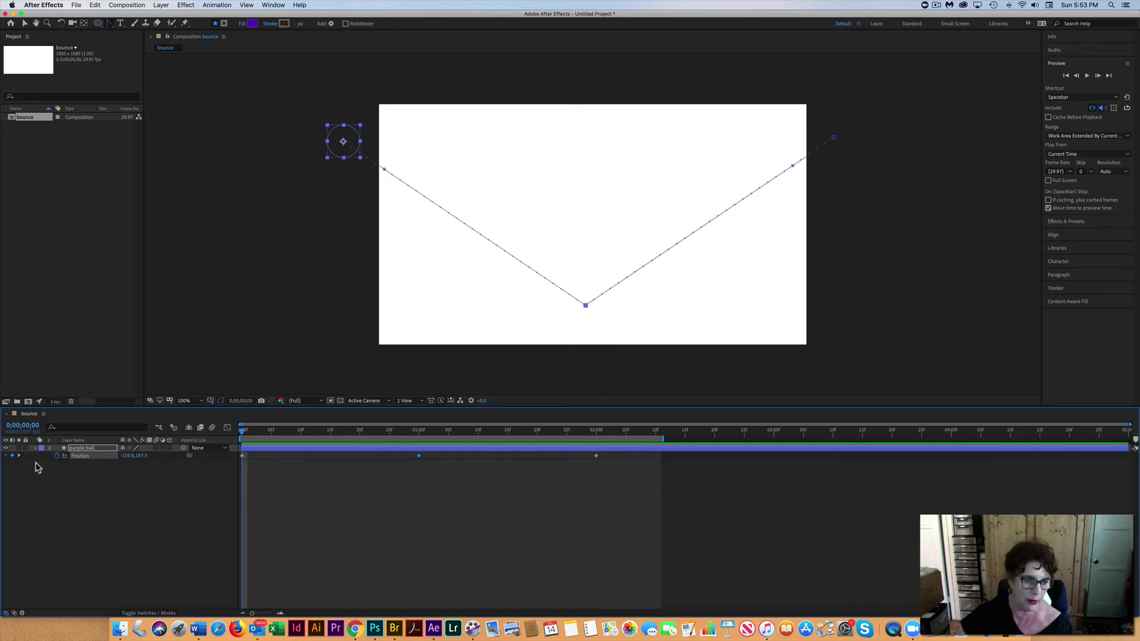
left_click(20, 457)
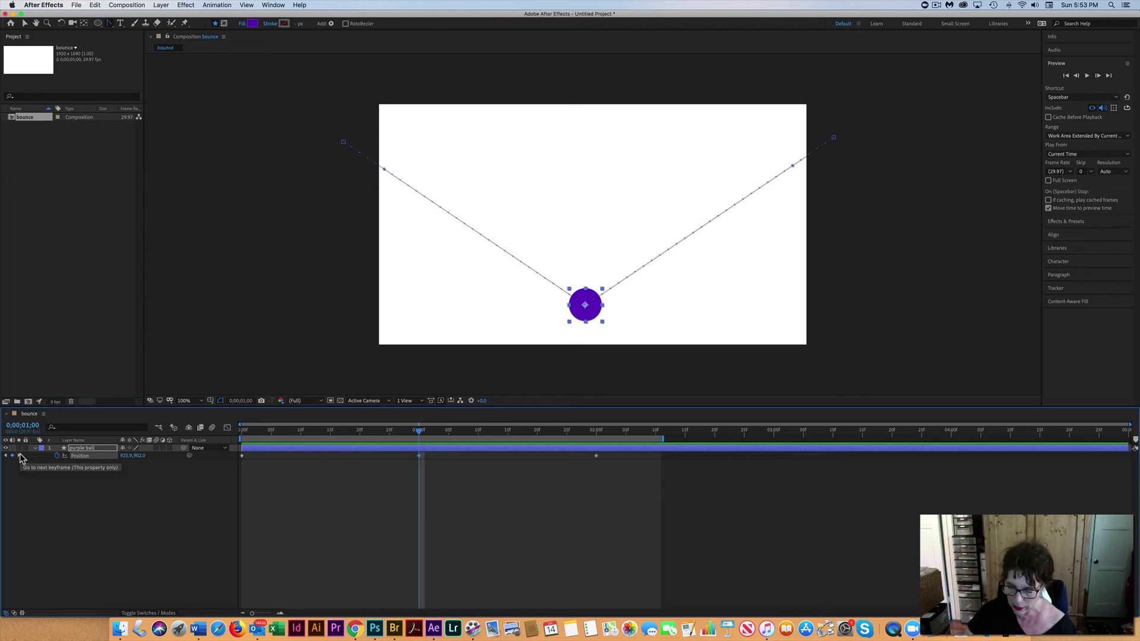
key("Page_Up")
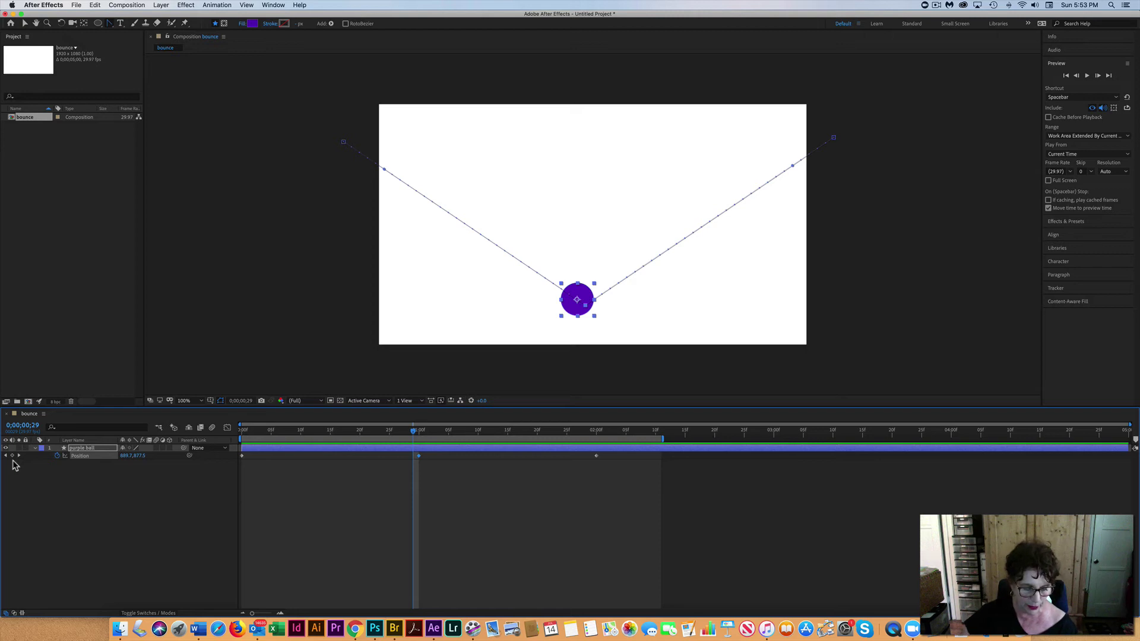
key("shift+s")
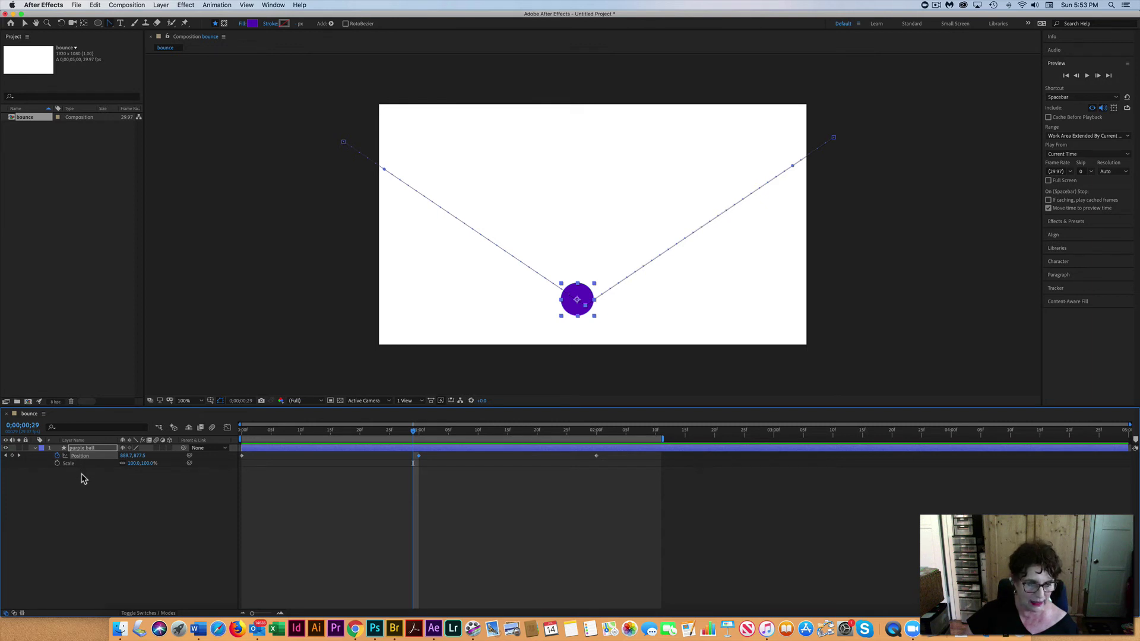
left_click(58, 463)
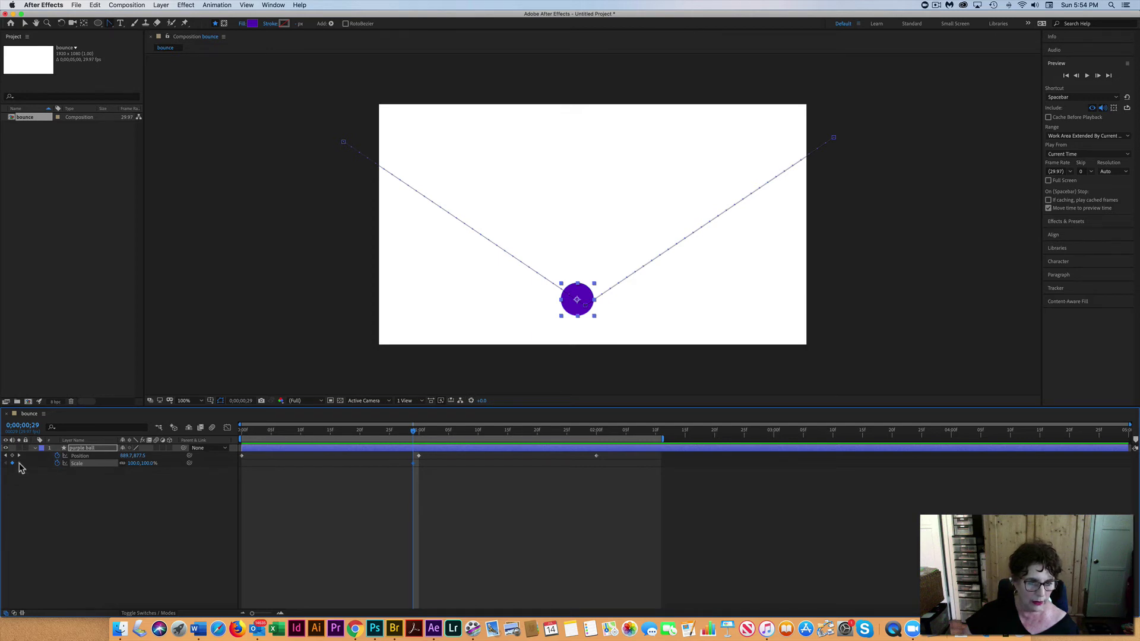
- Unlink the Scale proportions and squash the ball at 1 second to a wide, flat ellipse of about 223.6, 59.9%
left_click(418, 434)
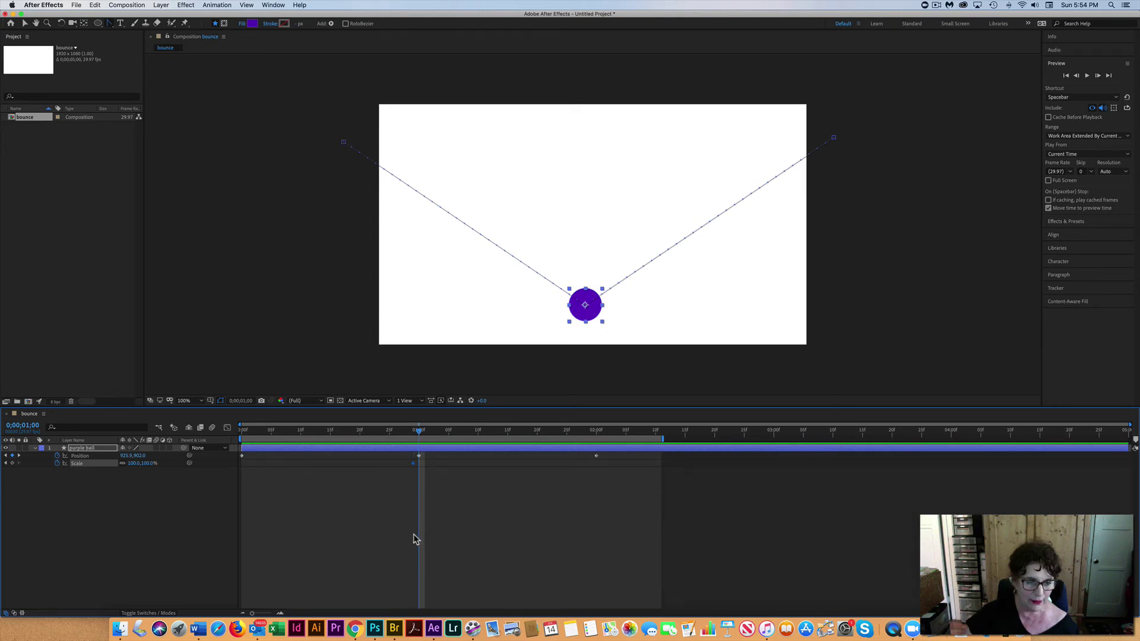
left_click(122, 463)
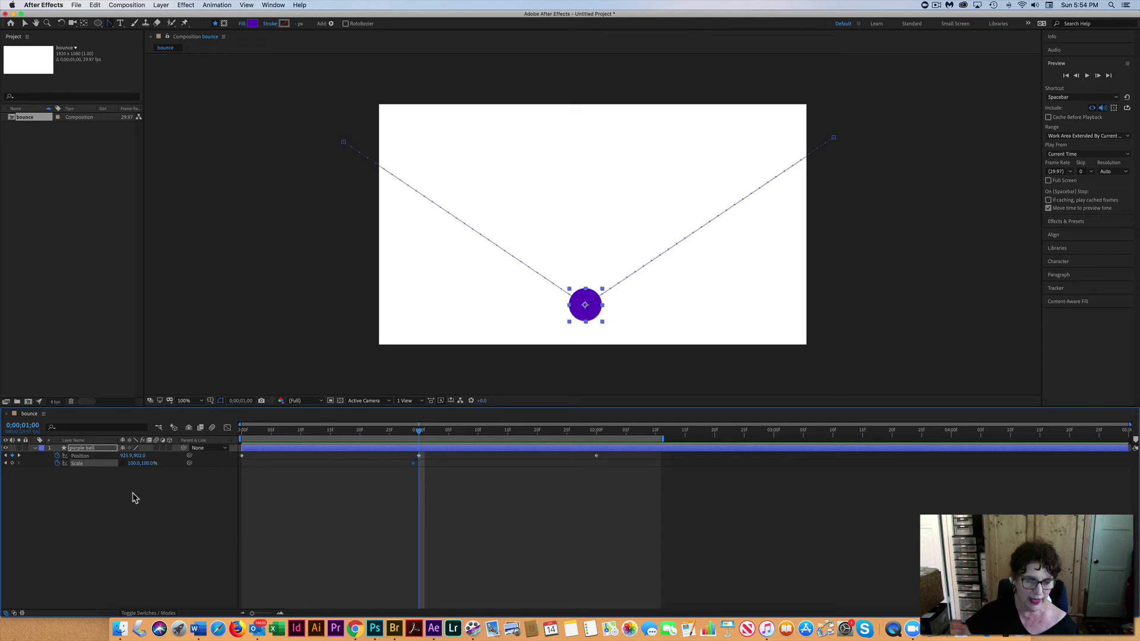
mouse_move(602, 305)
left_mouse_down()
mouse_move(626, 308)
mouse_move(585, 301)
left_mouse_up()
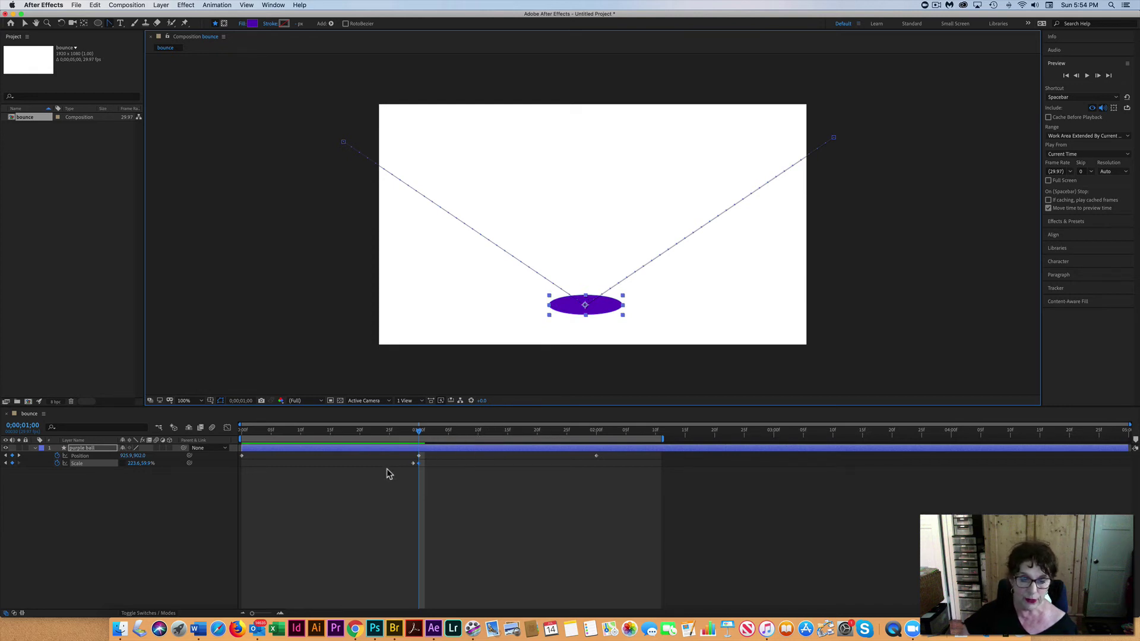
- Copy the 100% Scale keyframe from 0;00;00;29 to 0;00;01;01, one frame after the squash
left_click(415, 465)
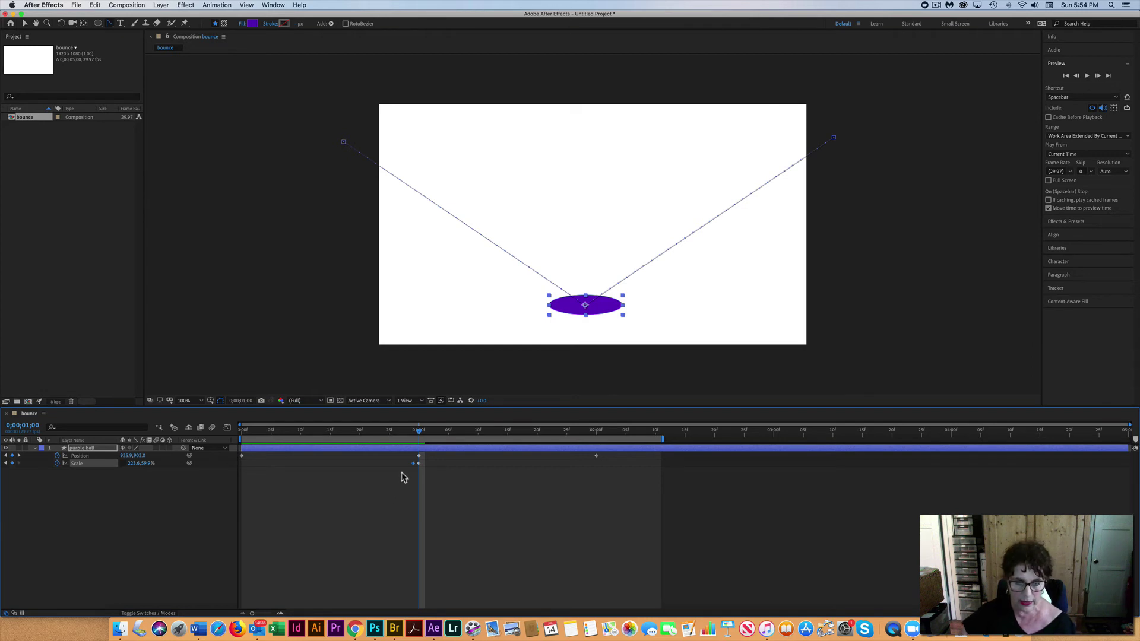
key("super")
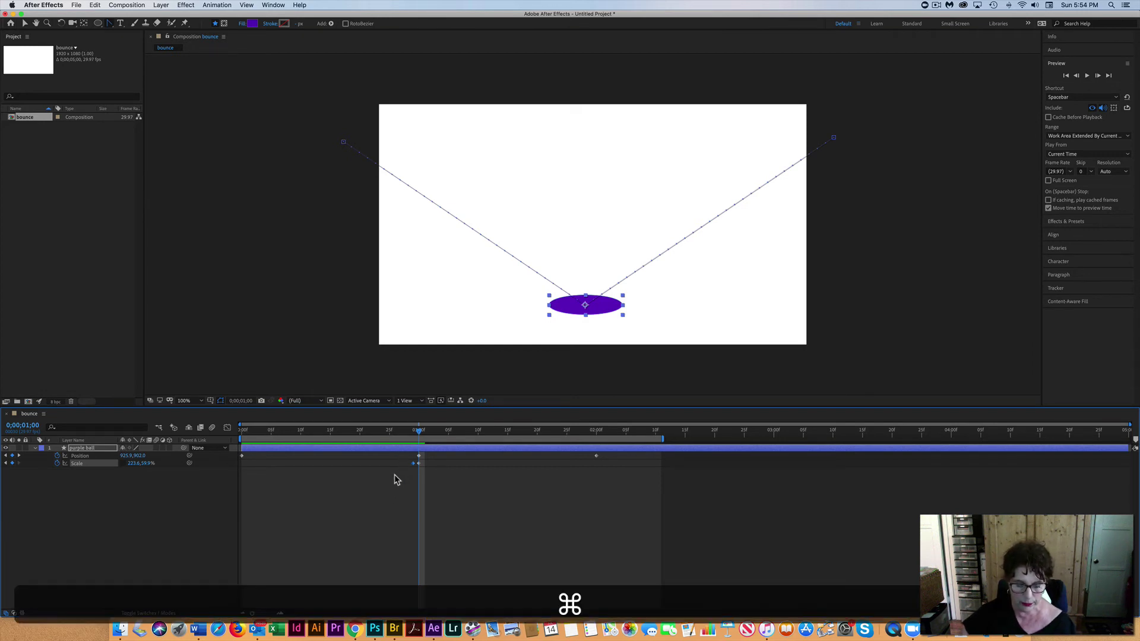
left_click(423, 433)
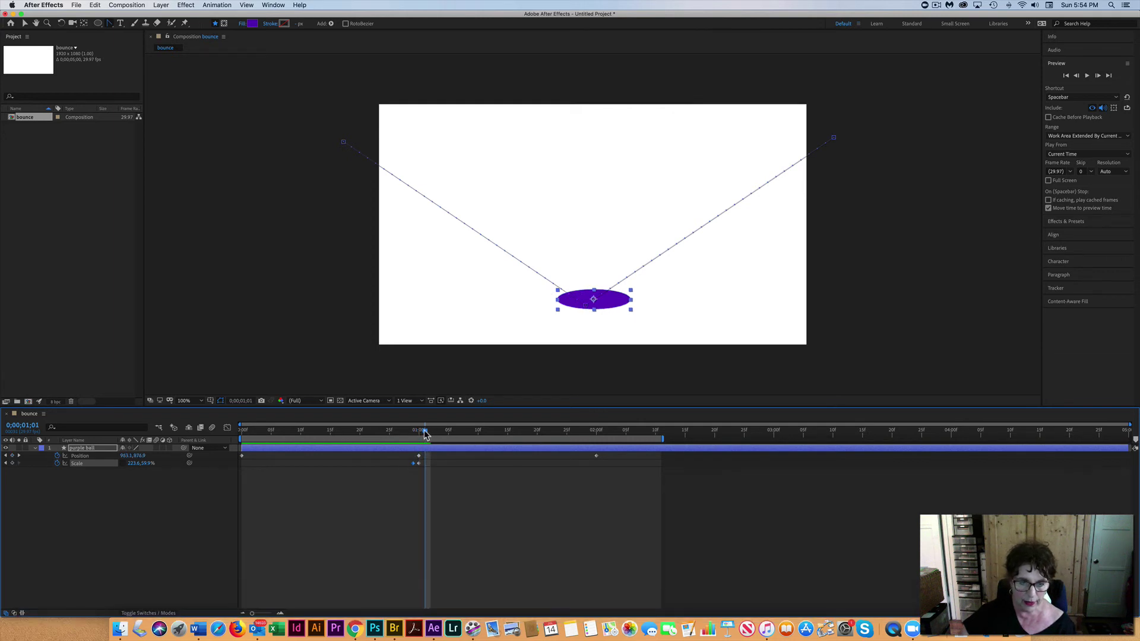
key("super+v")
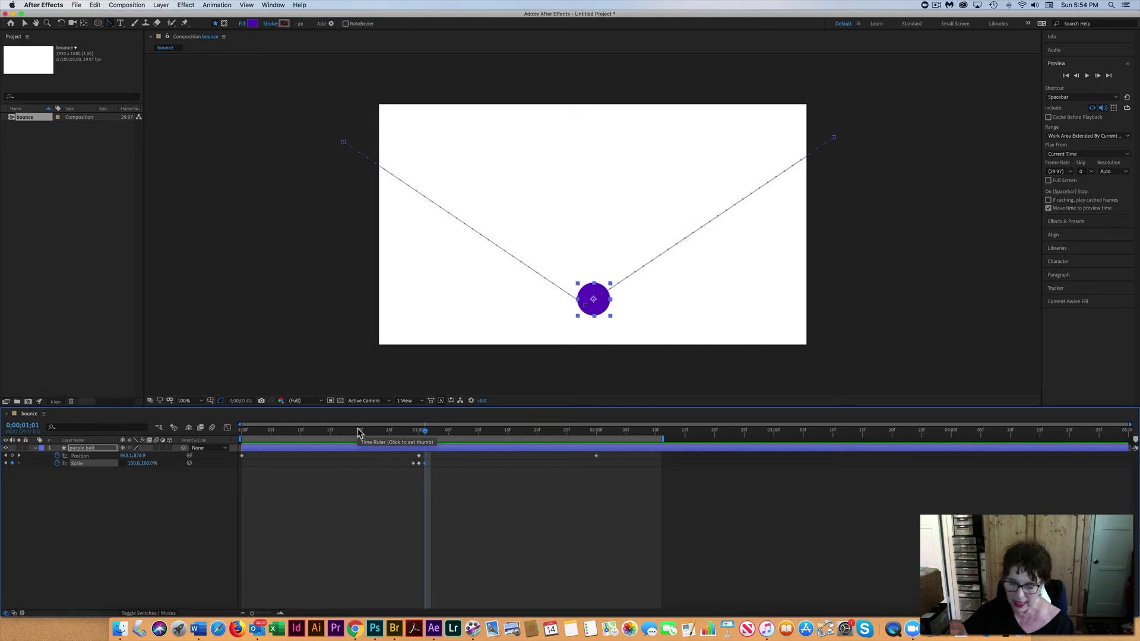
- Preview the squashing bounce from the start of the composition
key("Home")
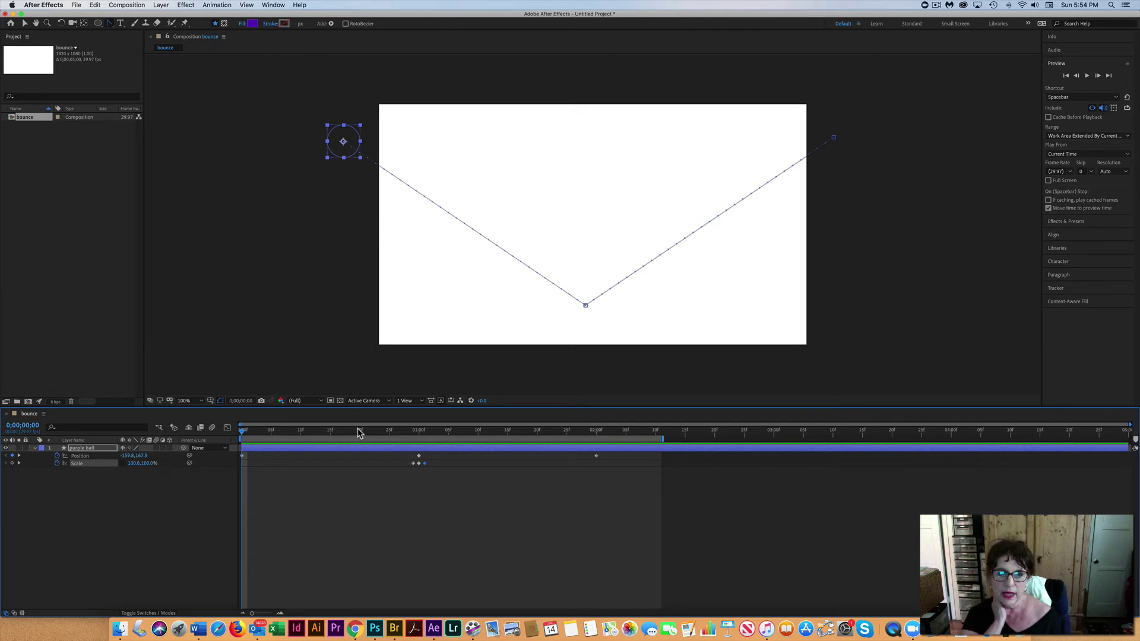
key("space")
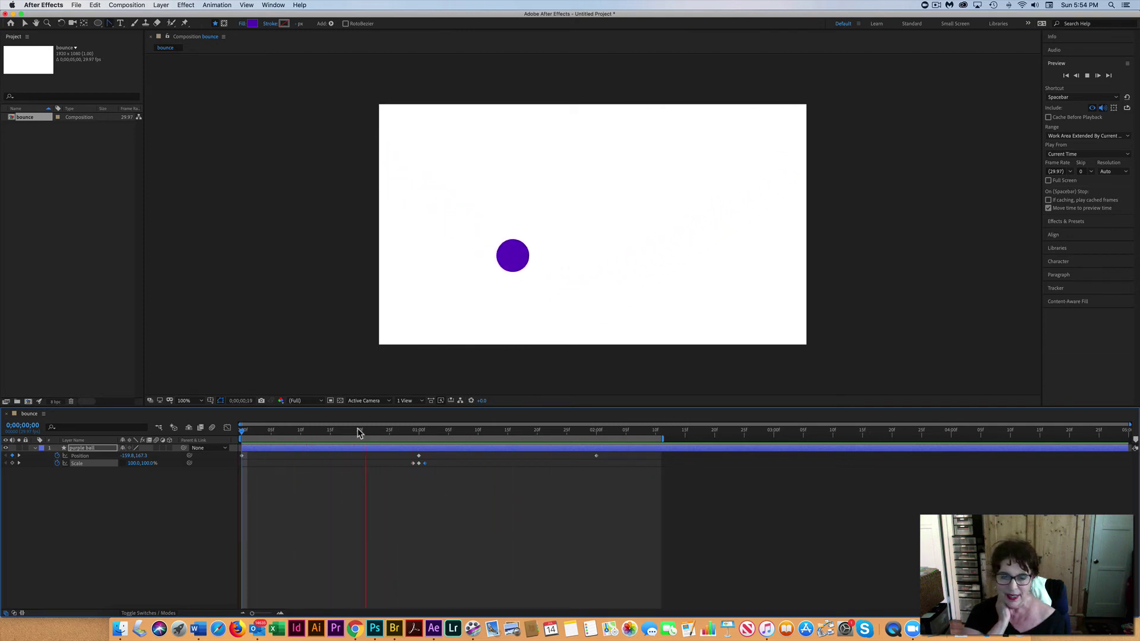
key("space")
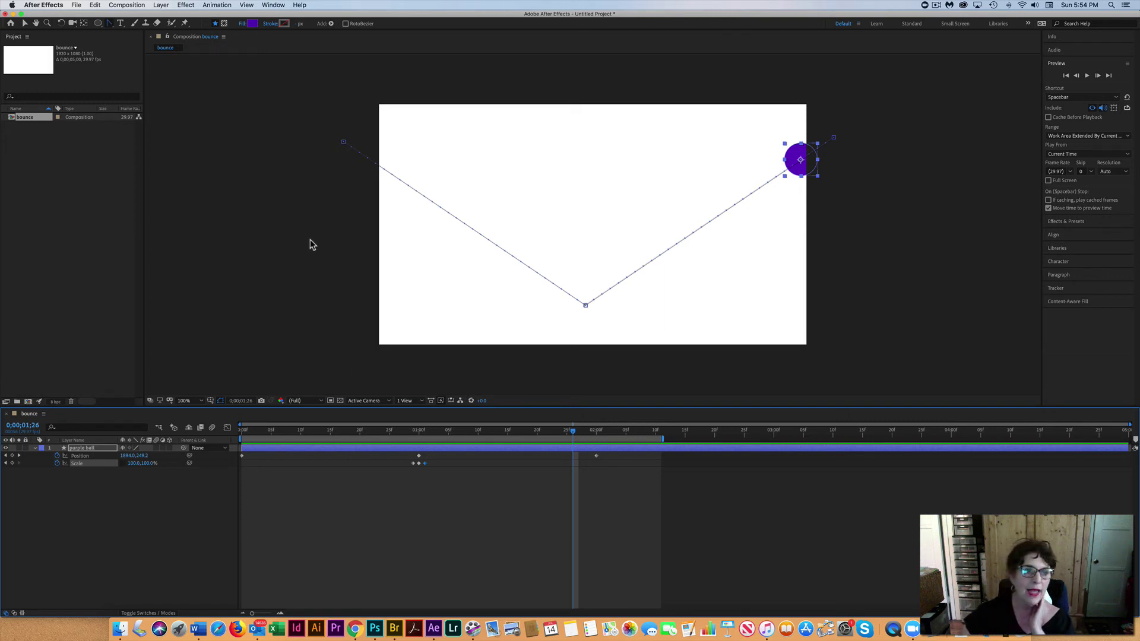
- Trim the composition to the work area and move all keyframes after the first nine frames earlier, starting the Scale keyframes at 0;00;00;20
left_click(128, 6)
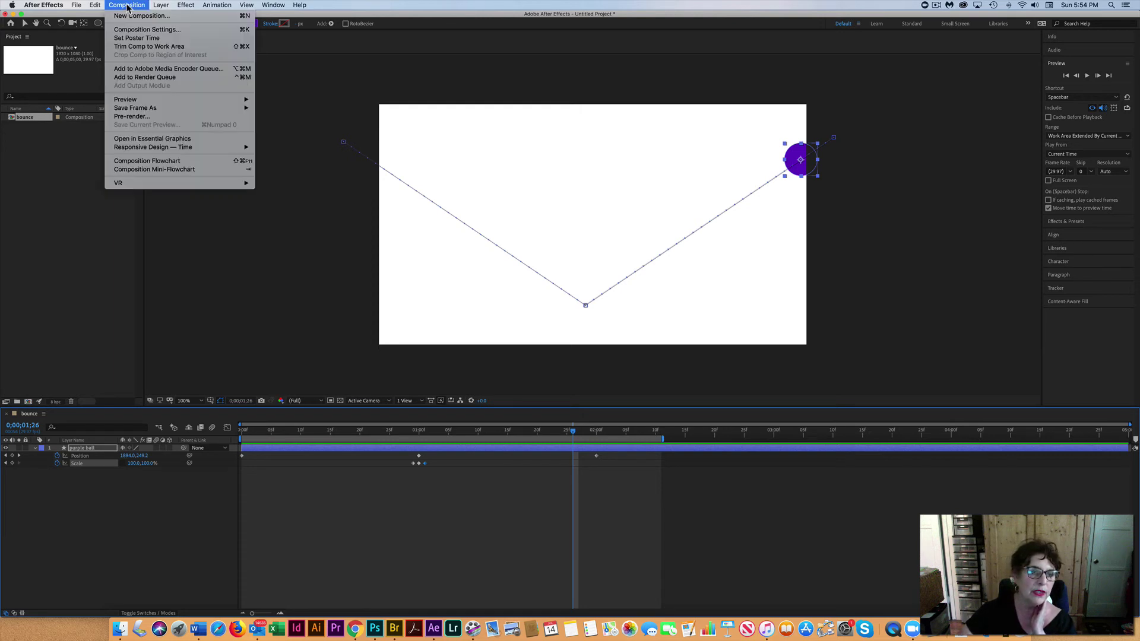
left_click(137, 46)
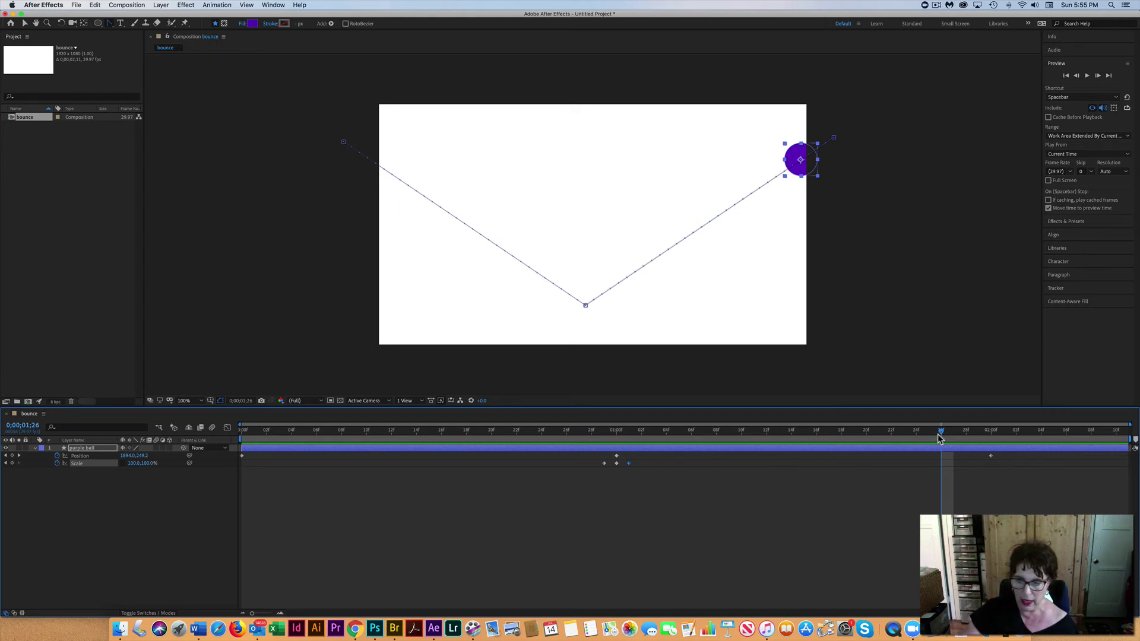
left_click_drag(940, 431, 492, 435)
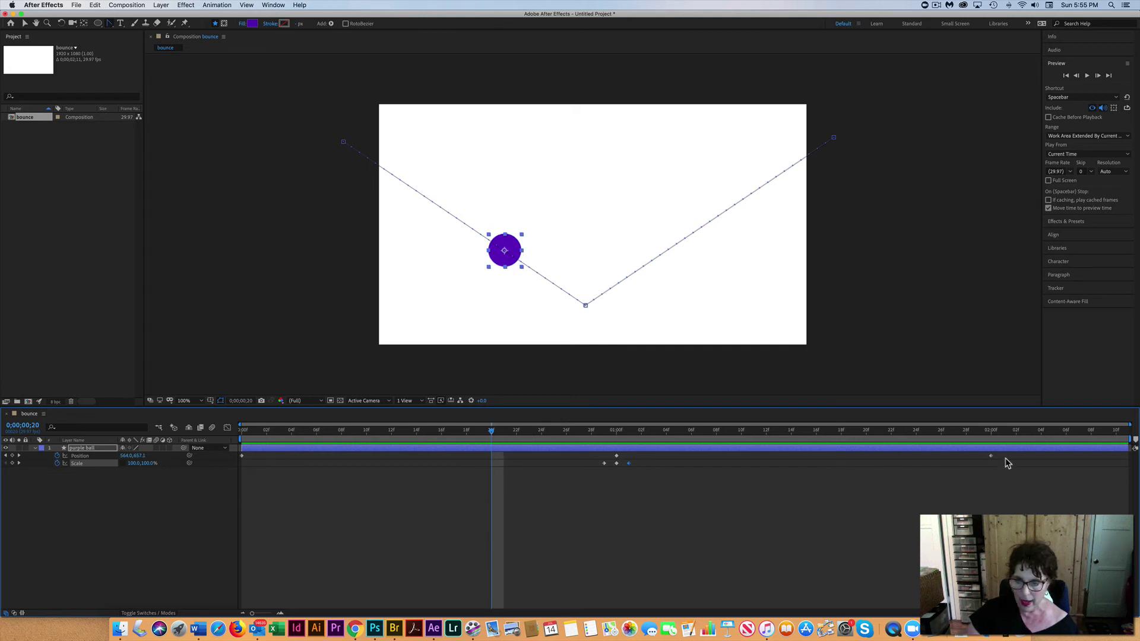
left_click_drag(1010, 456, 492, 466)
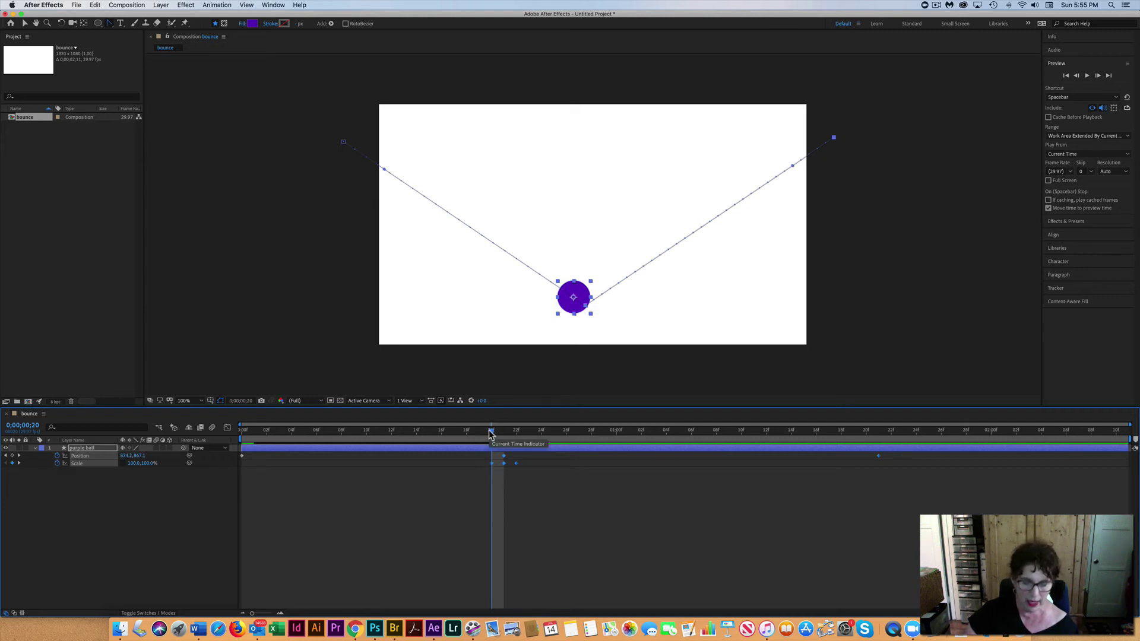
- Scrub through the faster bounce and move only the ball's last Position keyframe to 0;00;01;10
key("Home")
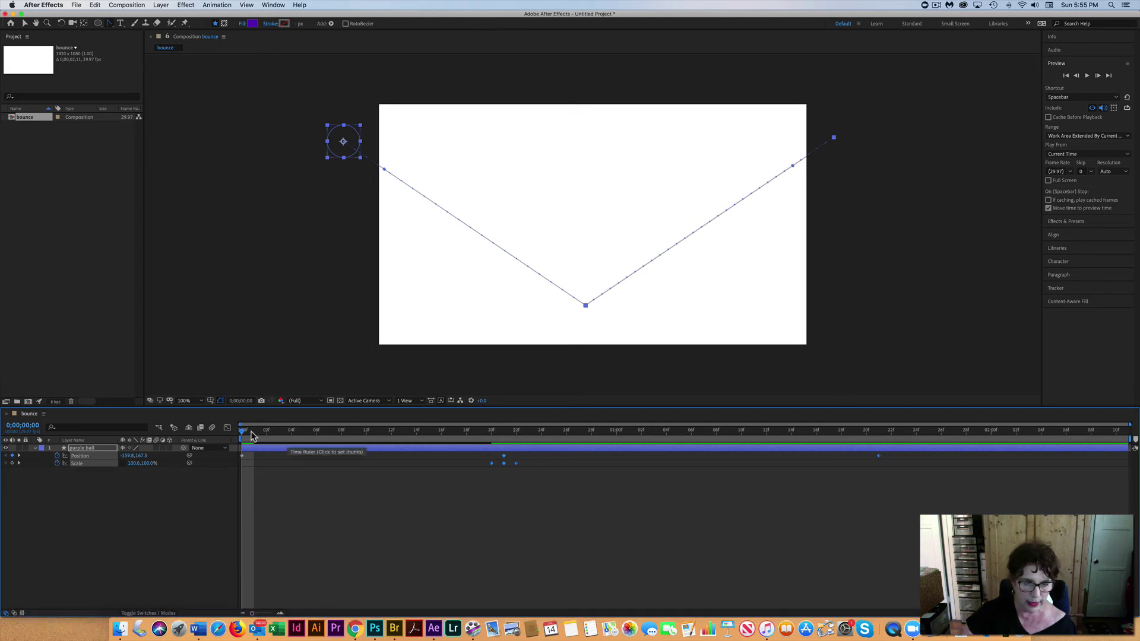
left_click_drag(240, 429, 741, 475)
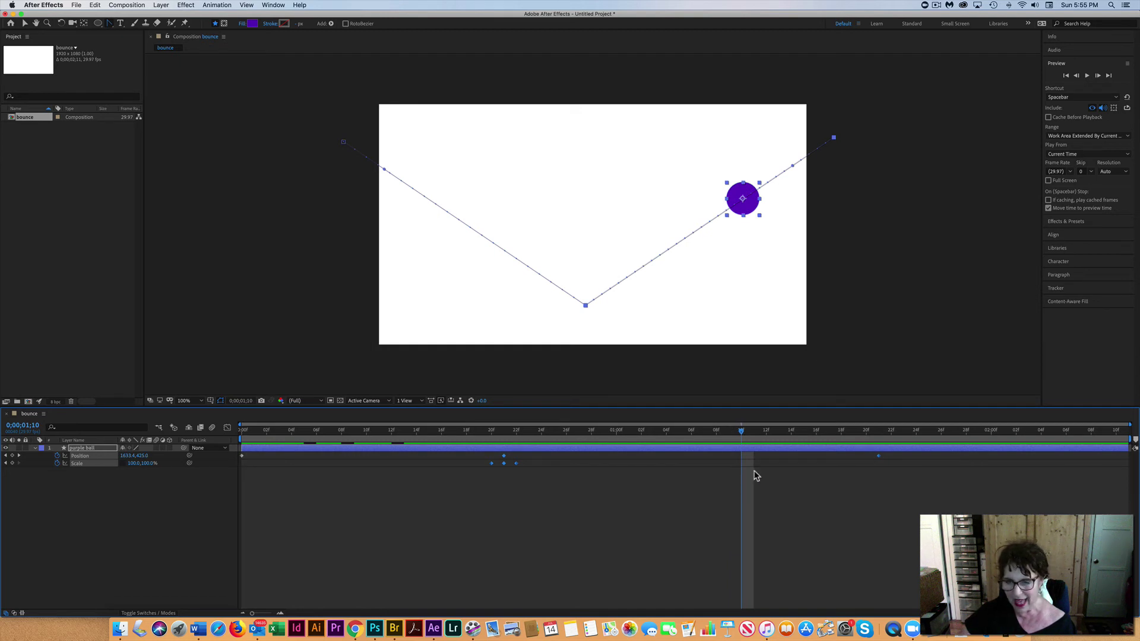
left_click(902, 494)
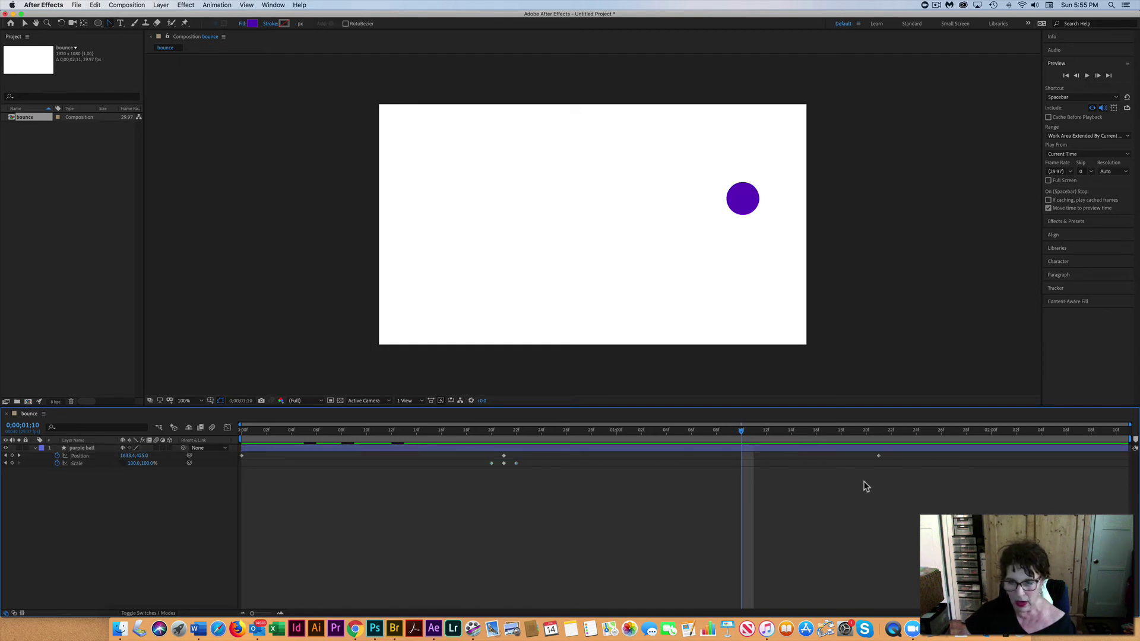
left_click_drag(878, 456, 743, 456)
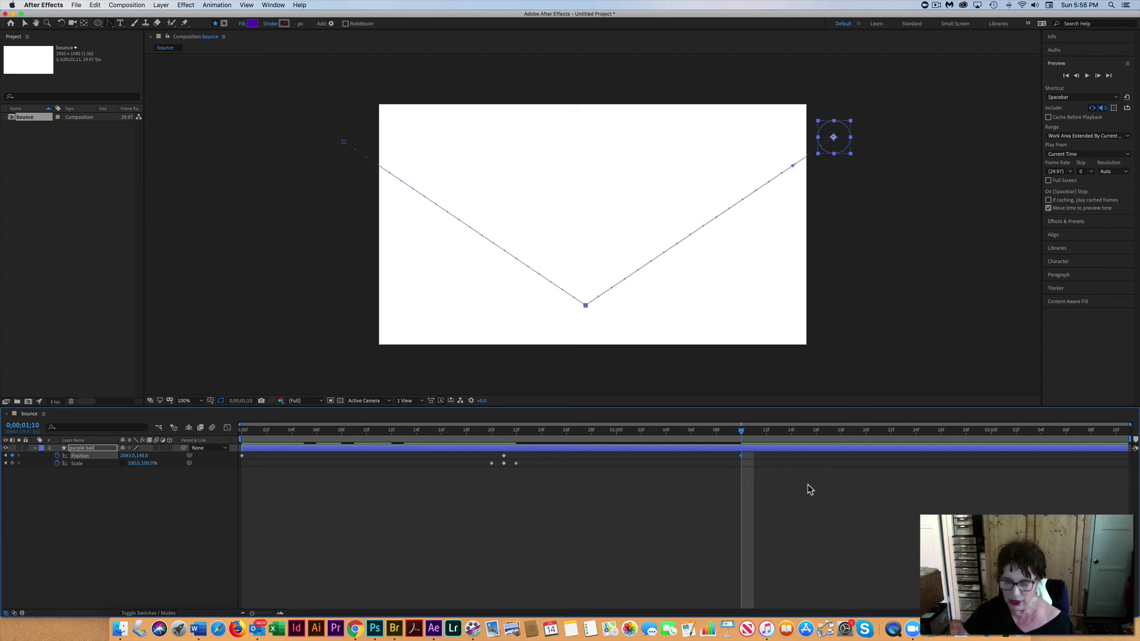
- Preview the retimed bounce from the first frame
key("Home")
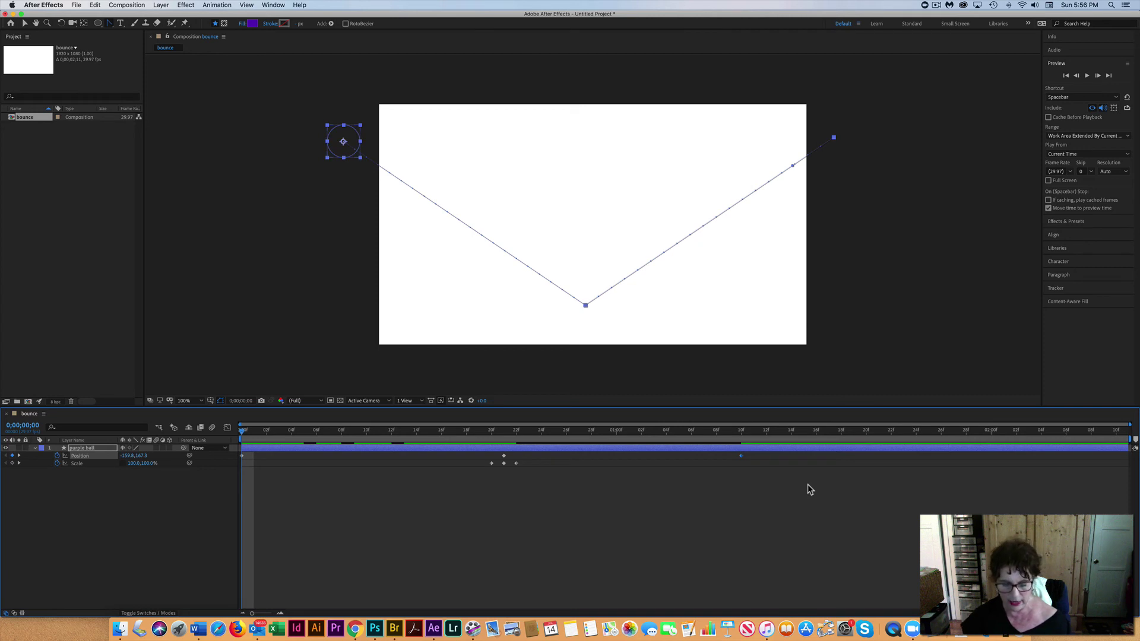
key("space")
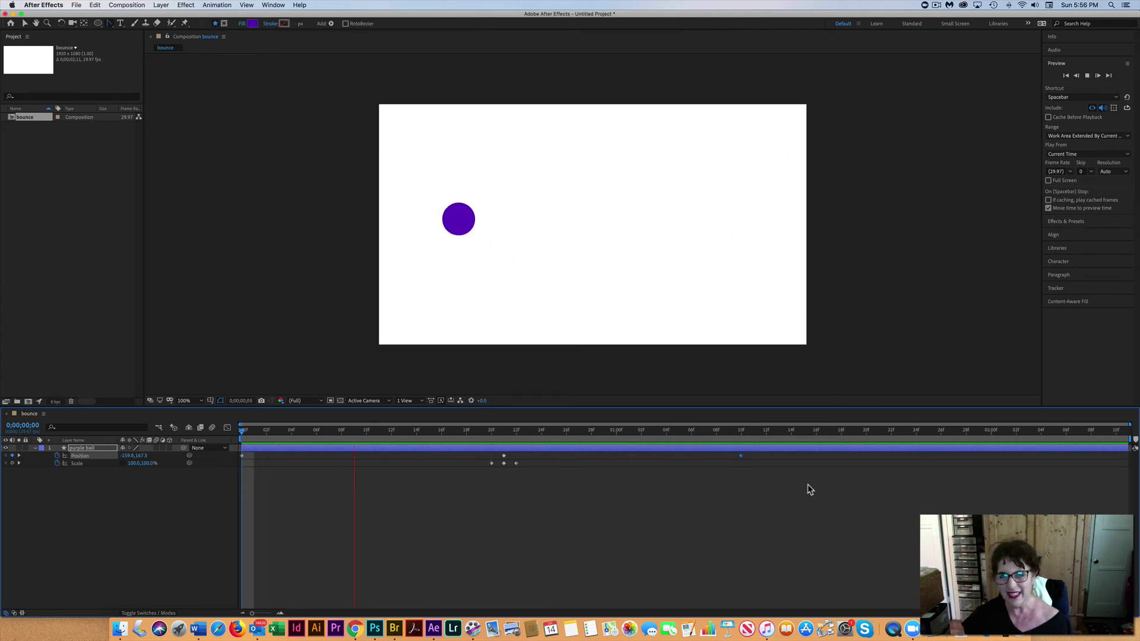
key("space")
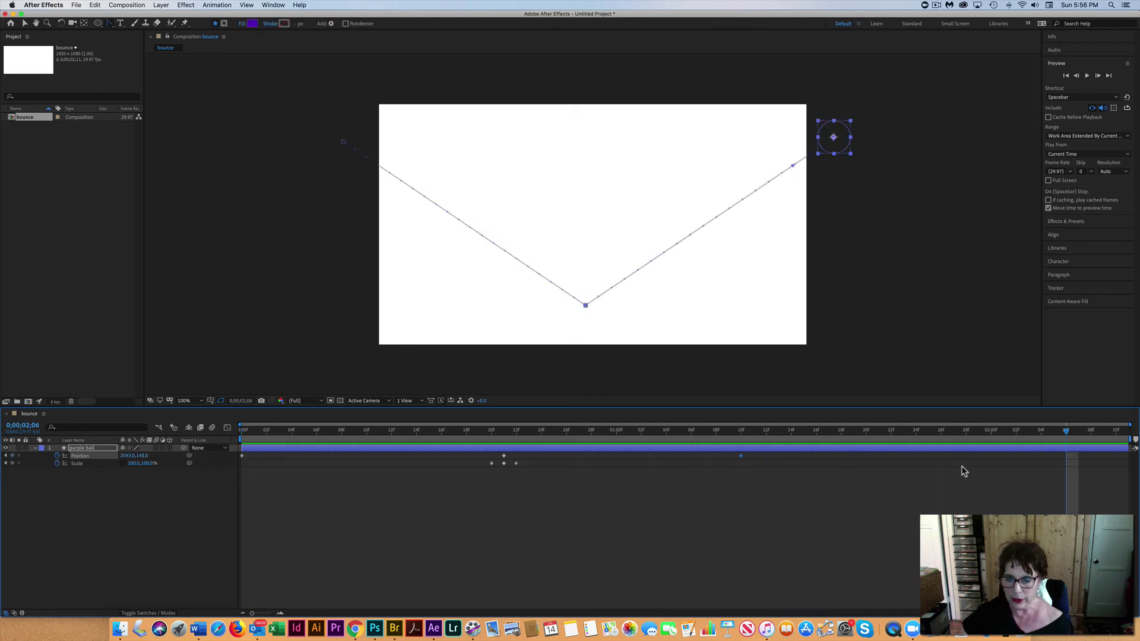
- End the work area at 0;00;02;00 and trim the composition to it
left_click_drag(1066, 434, 991, 437)
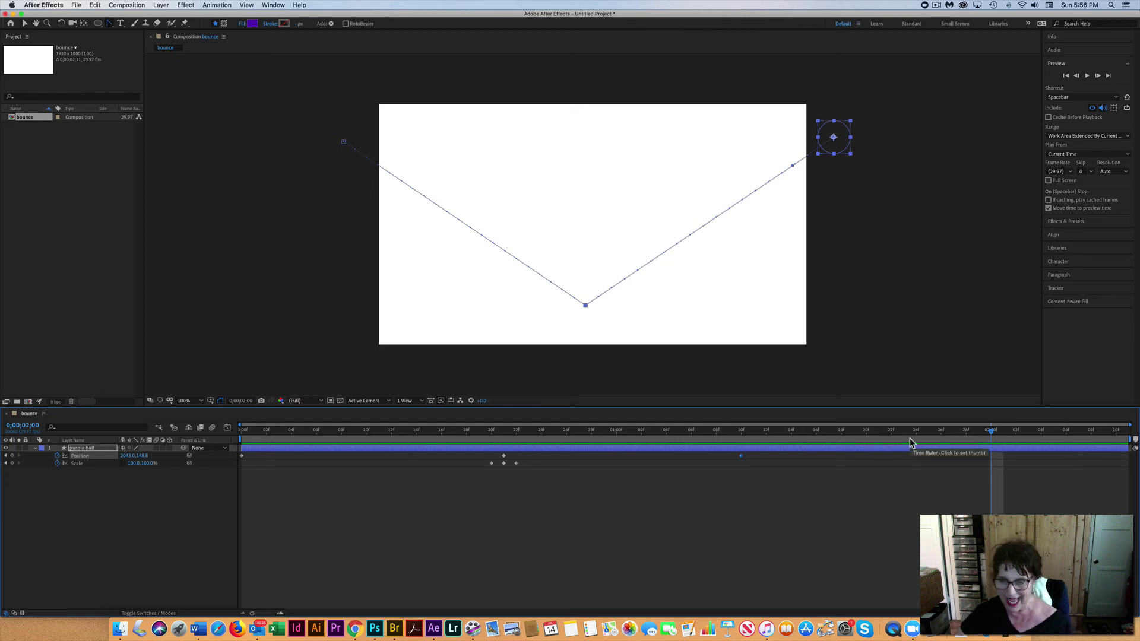
key("n")
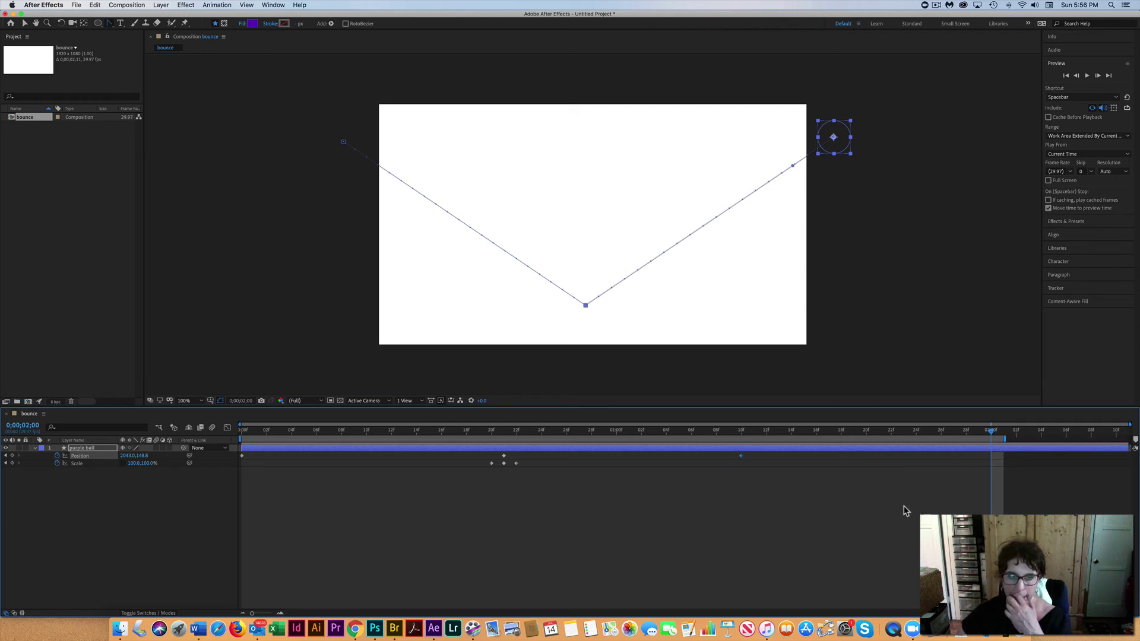
left_click(139, 5)
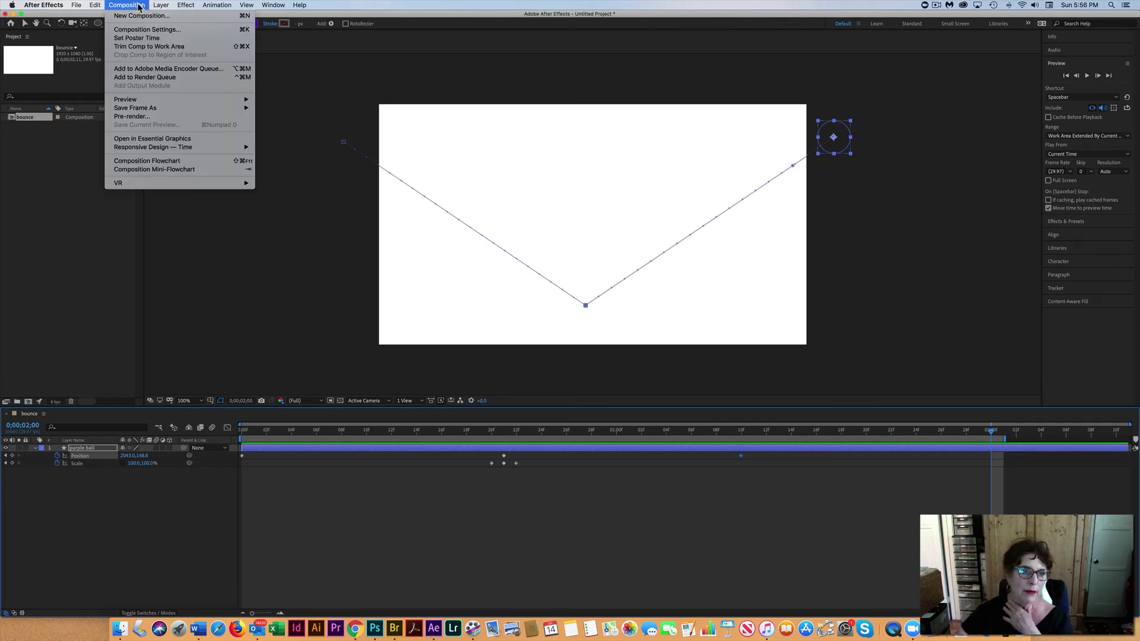
left_click(148, 48)
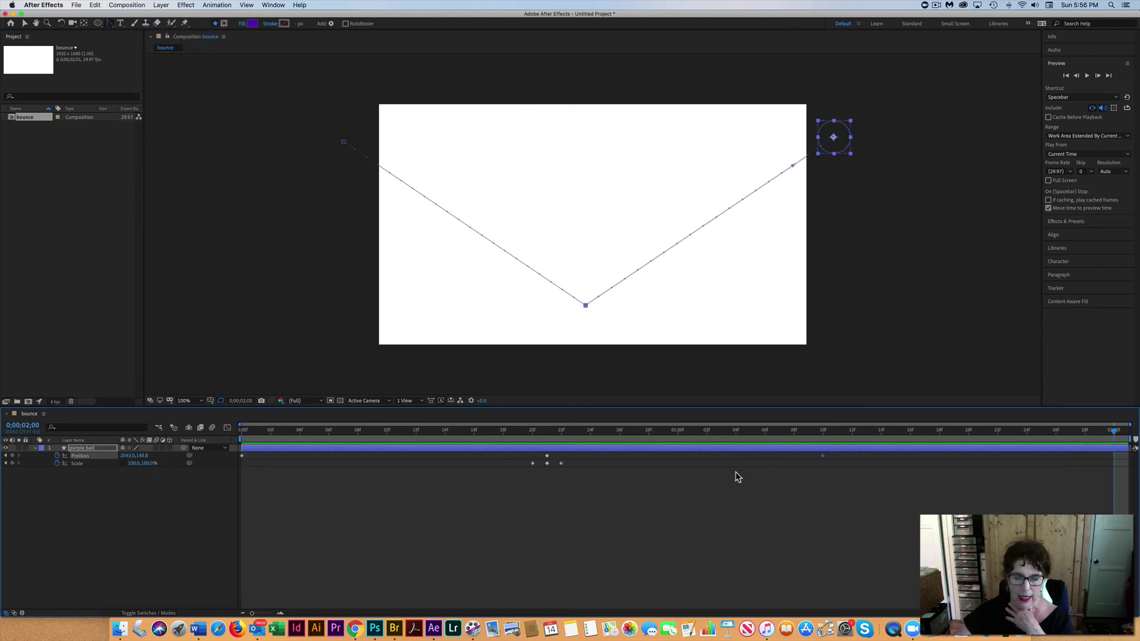
- Shift all the ball's keyframes six frames later and trim the composition to a work area ending at 0;00;01;23
left_click_drag(859, 454, 234, 474)
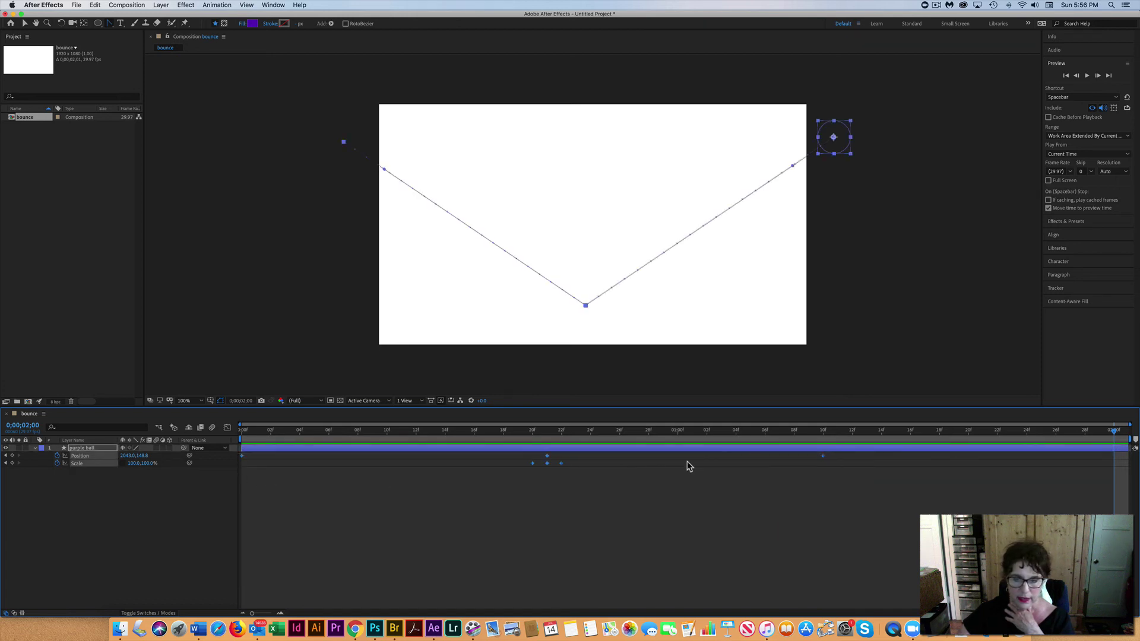
left_click_drag(821, 456, 917, 462)
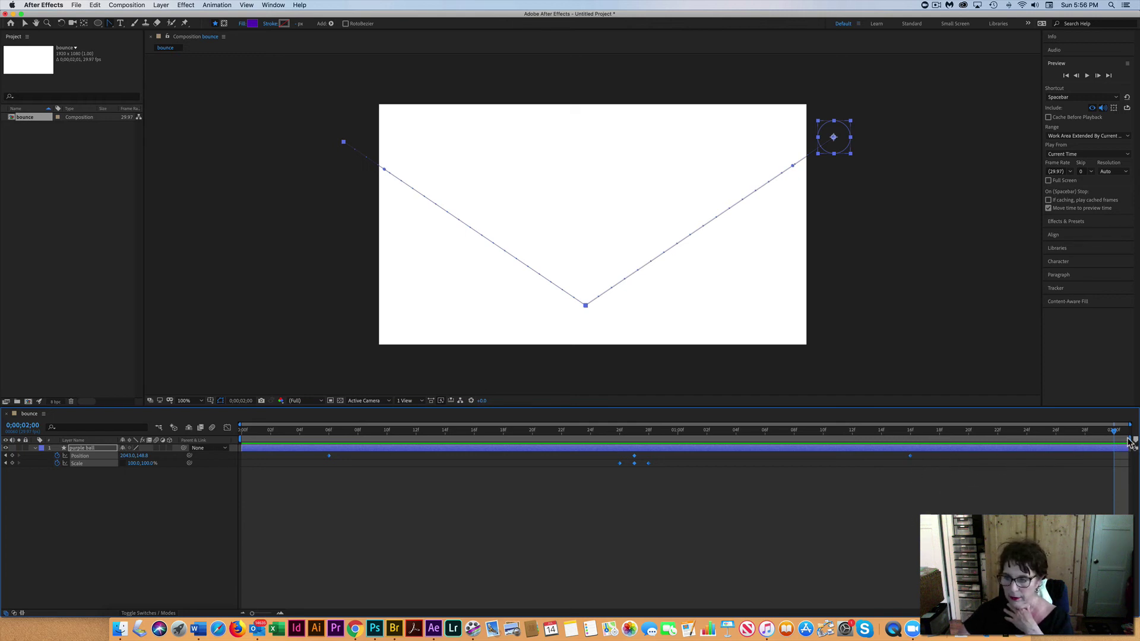
left_click_drag(1131, 440, 1015, 444)
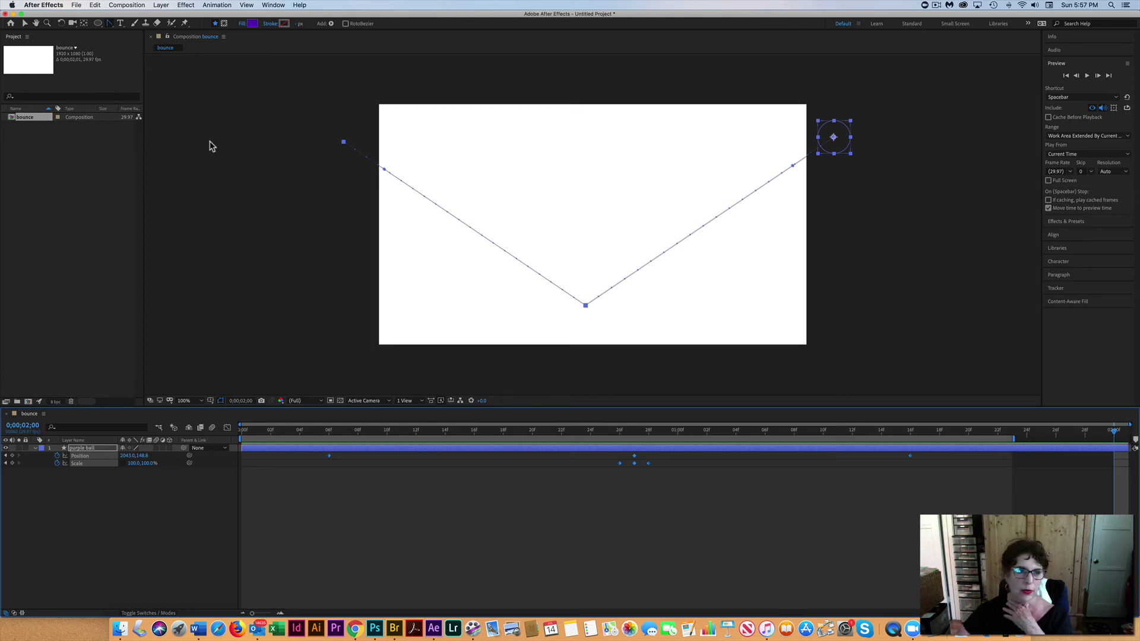
left_click(126, 5)
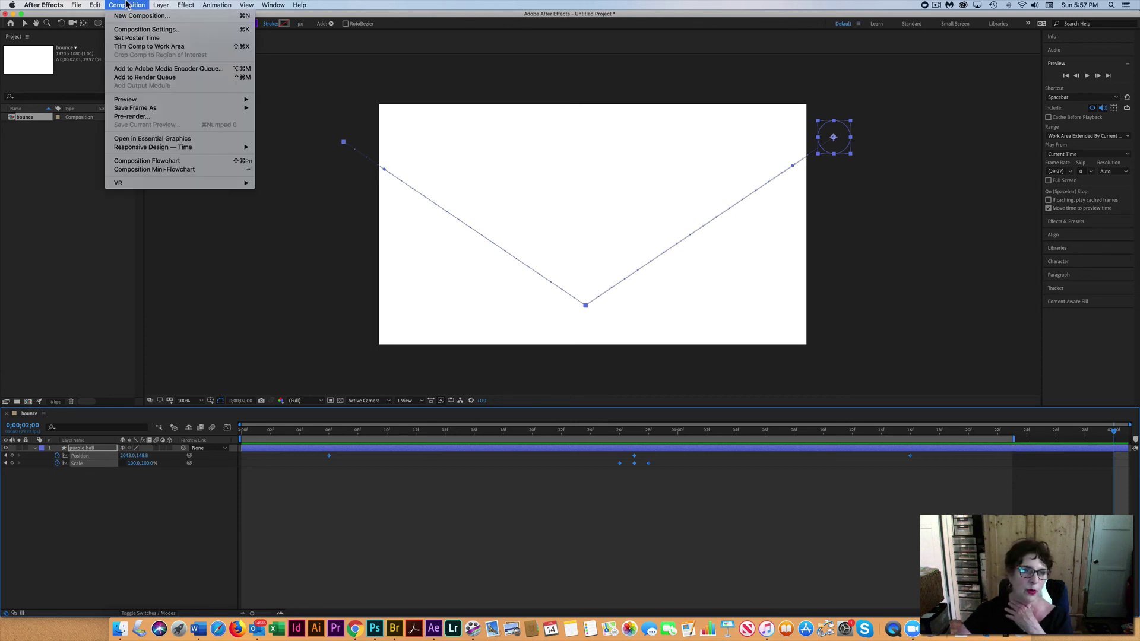
left_click(149, 46)
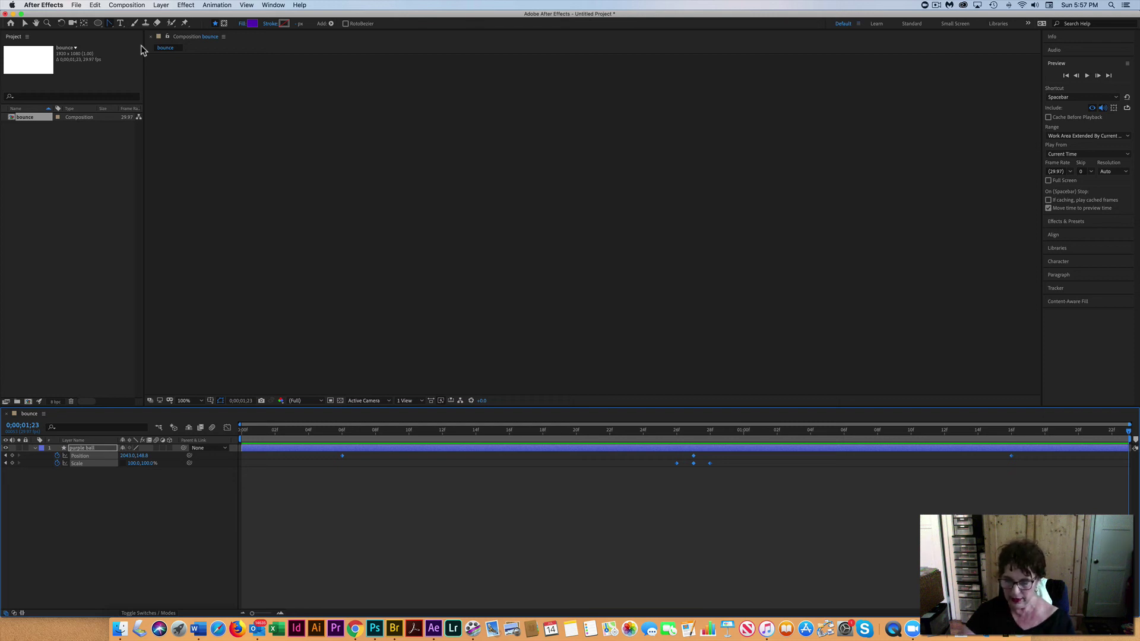
- Preview the trimmed composition with its delayed ball entrance from the start
key("Home")
key("space")
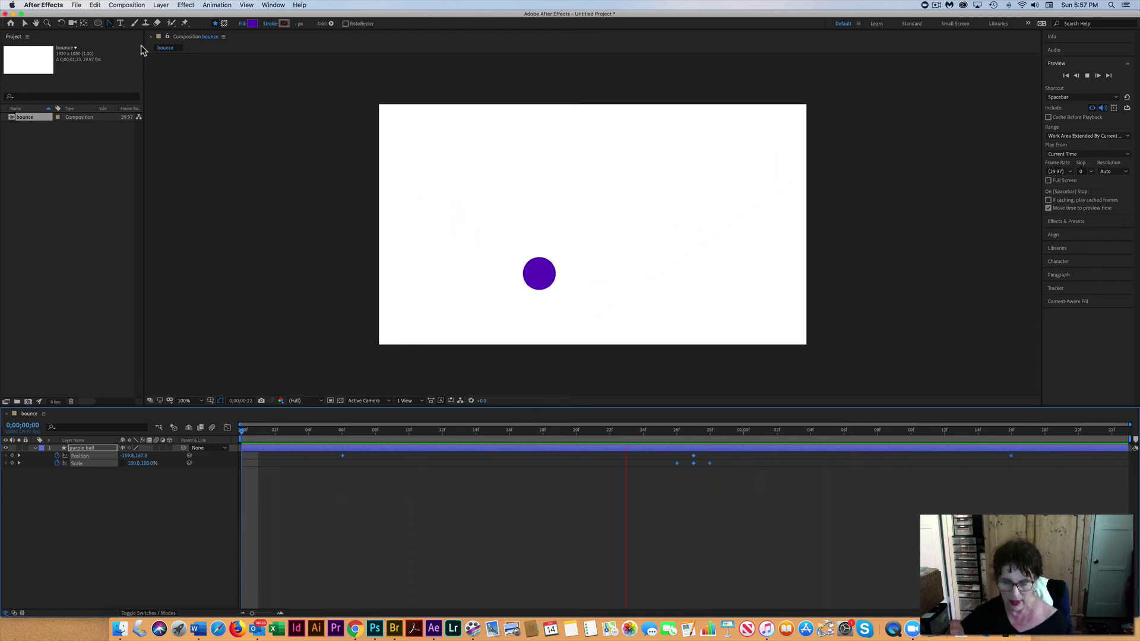
key("space")
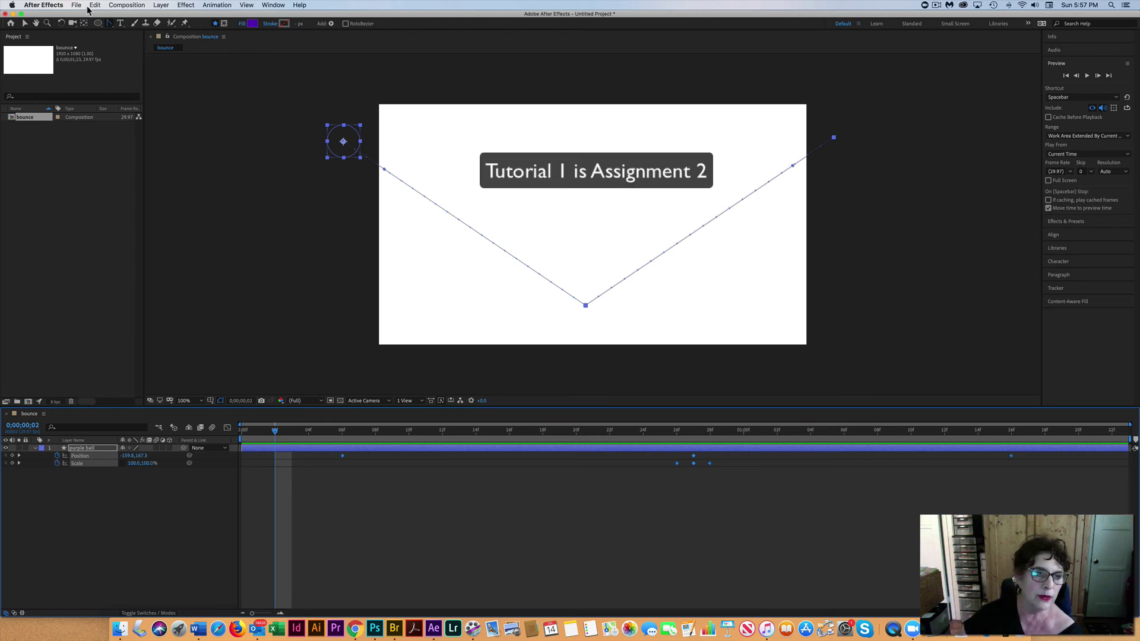
- Add bounce to the render queue, outputting a QuickTime movie to the bouncing ball folder with the author's full name before "_bounce.mov"
left_click(128, 6)
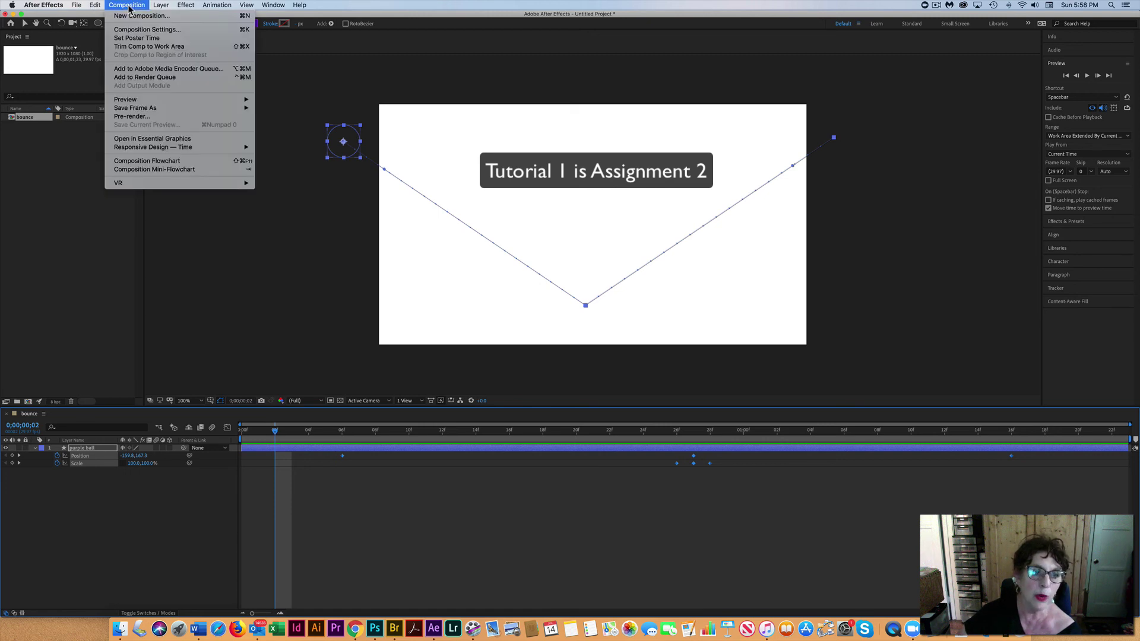
left_click(146, 77)
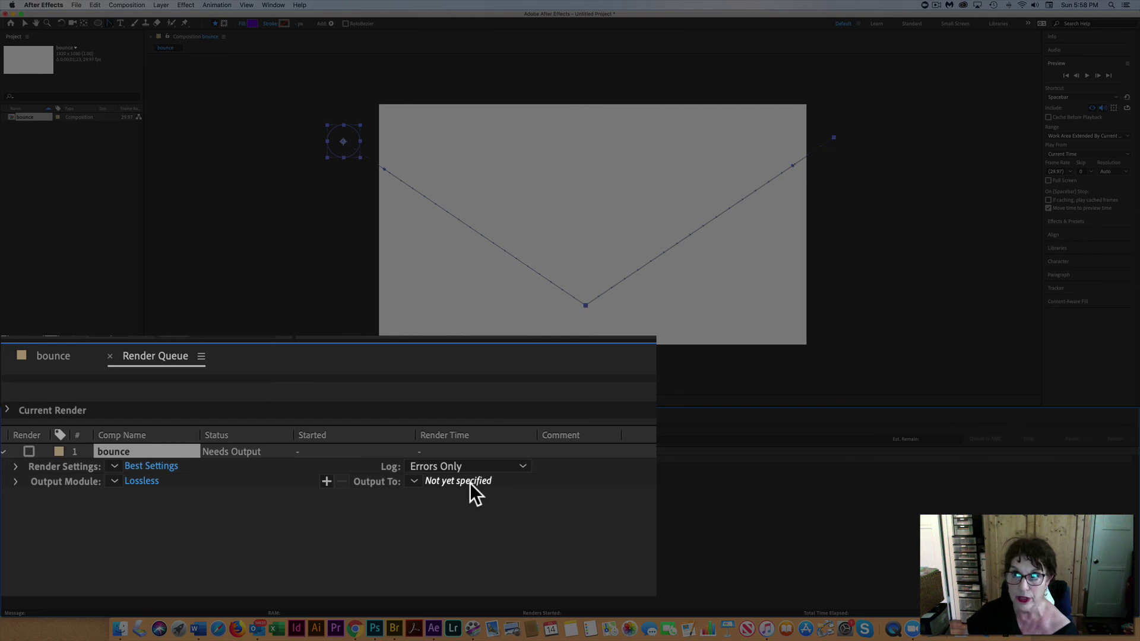
left_click(469, 483)
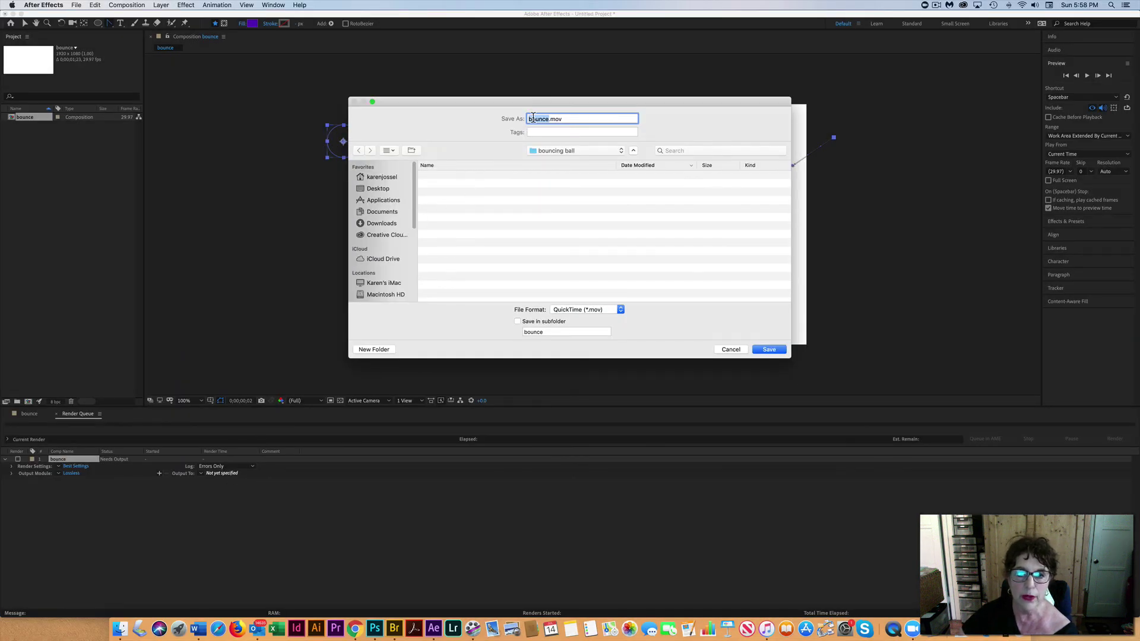
left_click(532, 118)
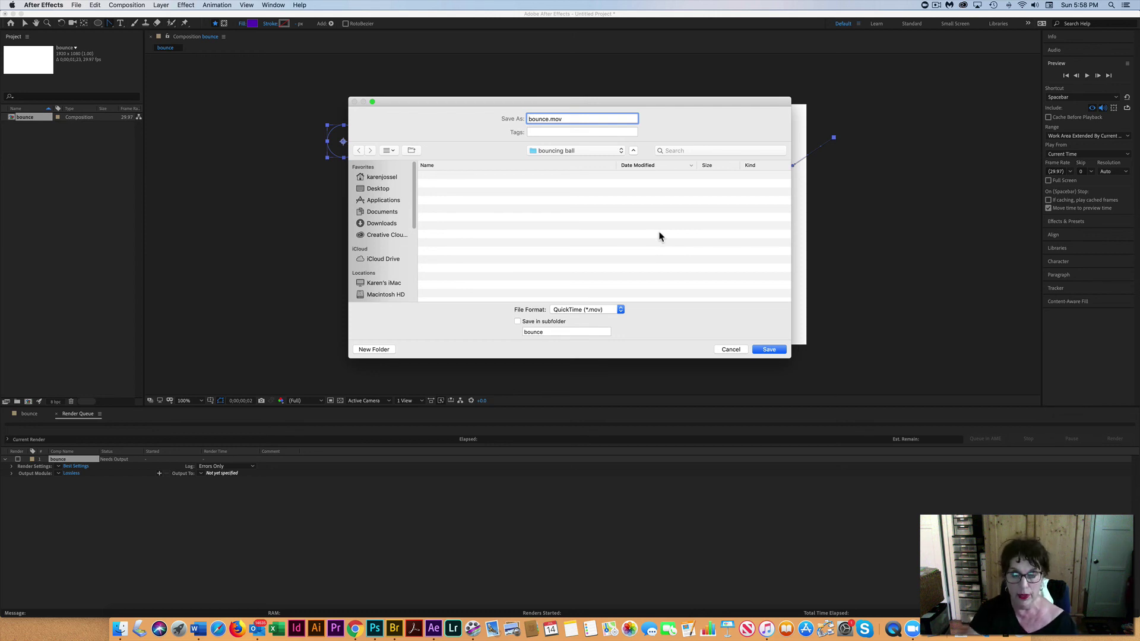
type("Jossel ")
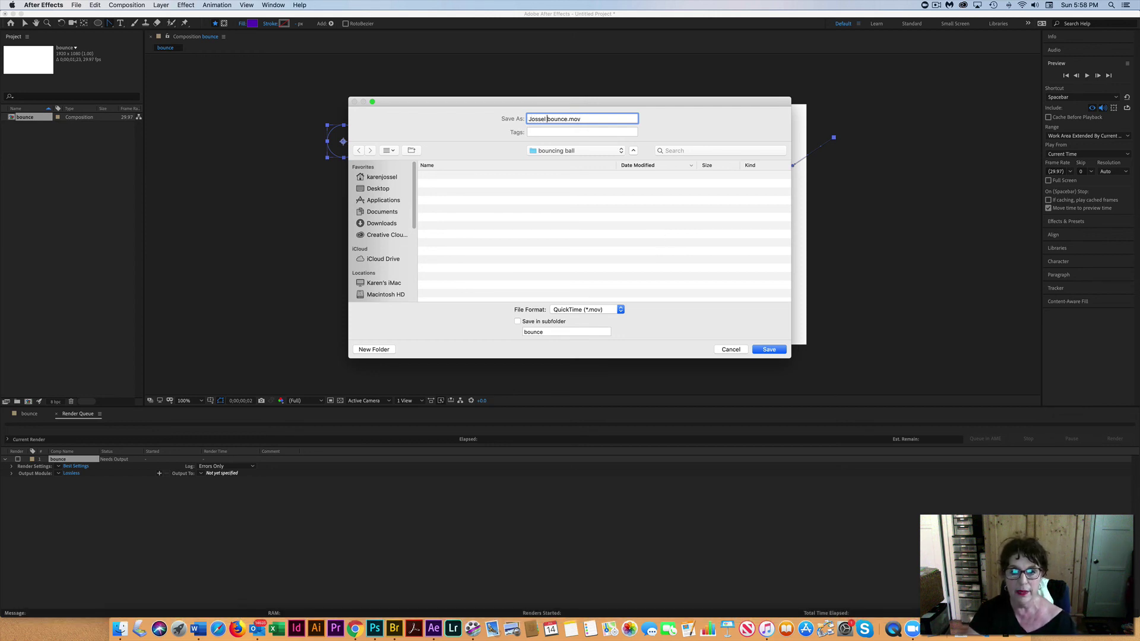
type("Karen_")
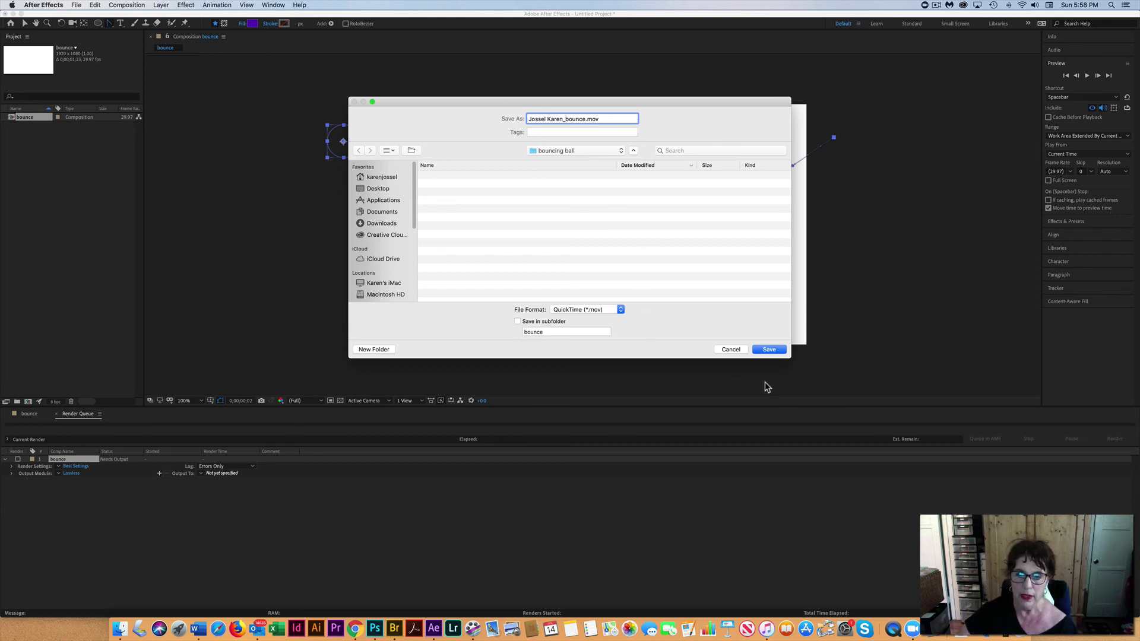
left_click(769, 349)
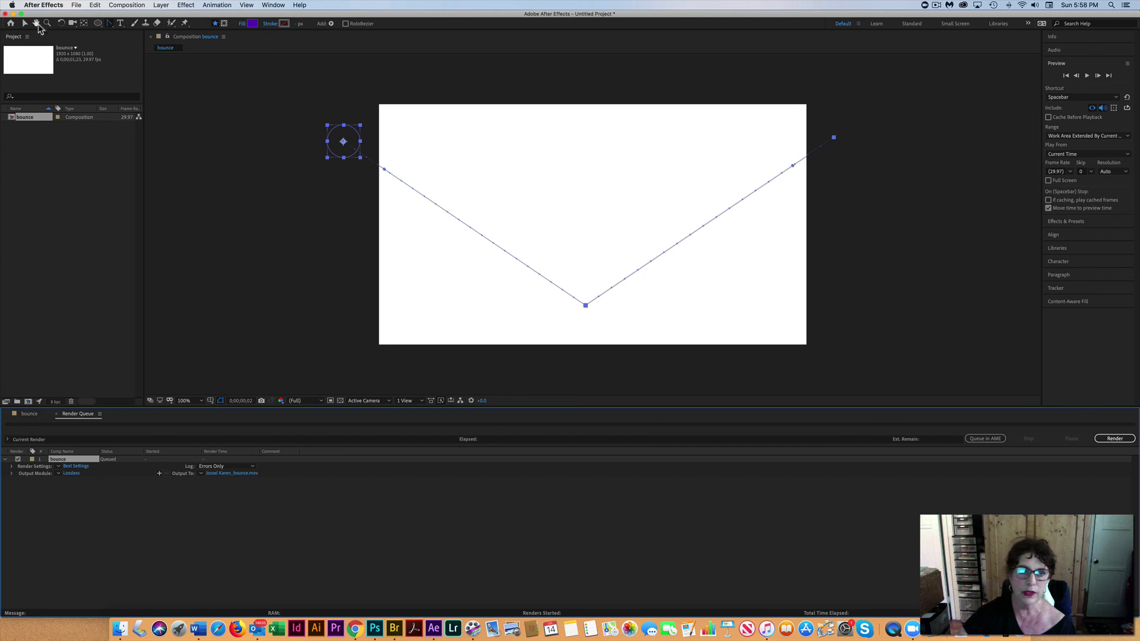
- Save the project in the bouncing ball folder, naming it with the author's full name followed by "_Ball Bouncing.aep"
left_click(77, 6)
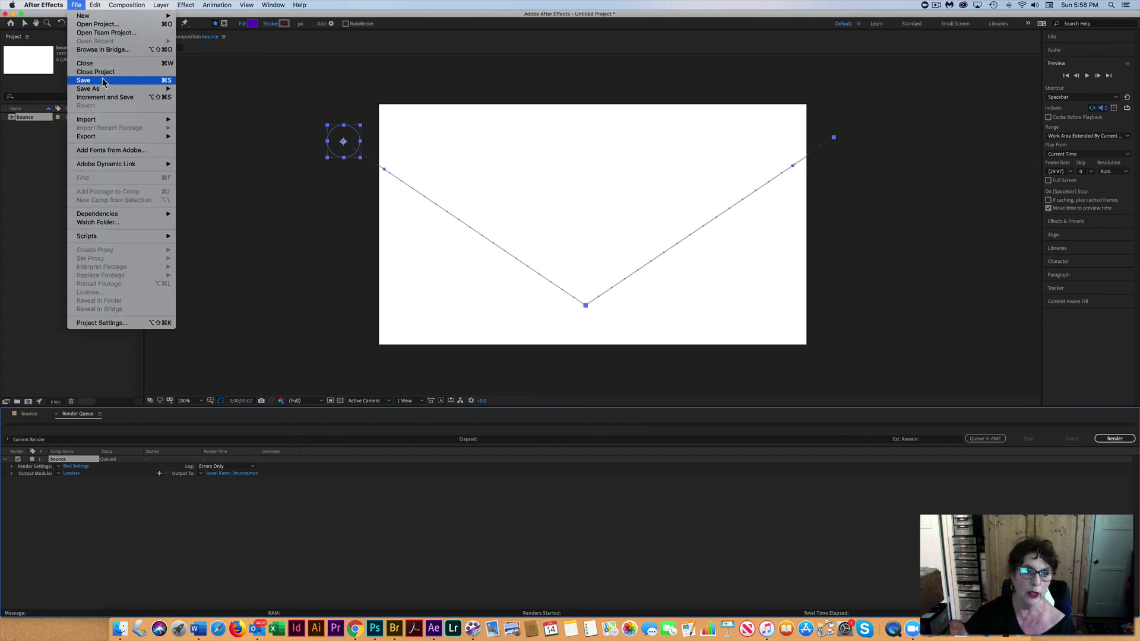
mouse_move(107, 88)
left_click(189, 89)
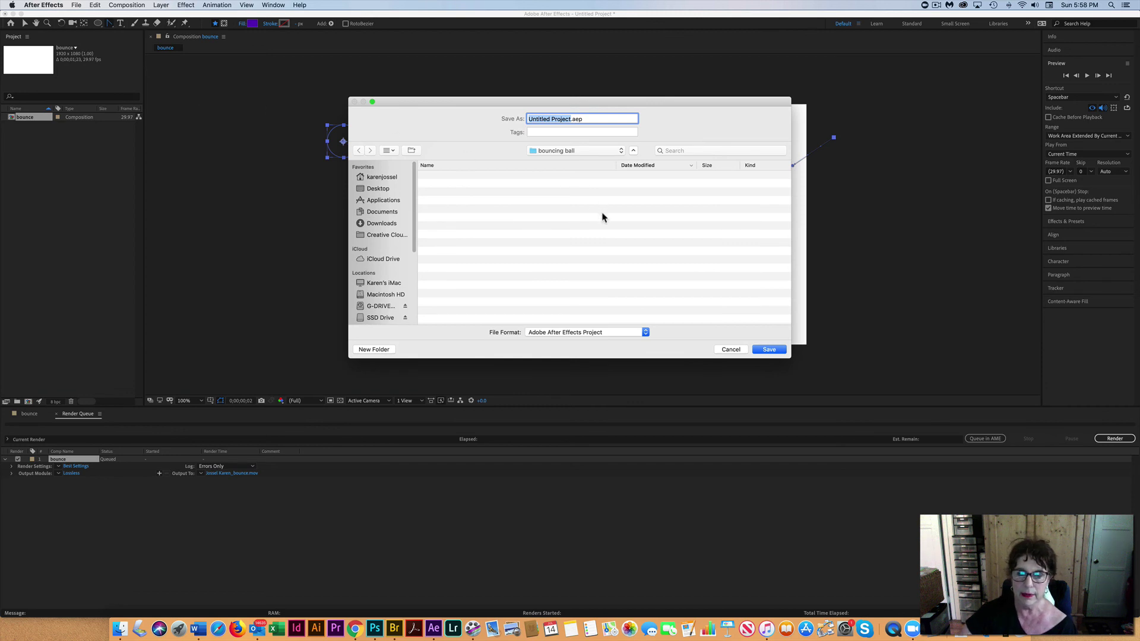
type("Josse")
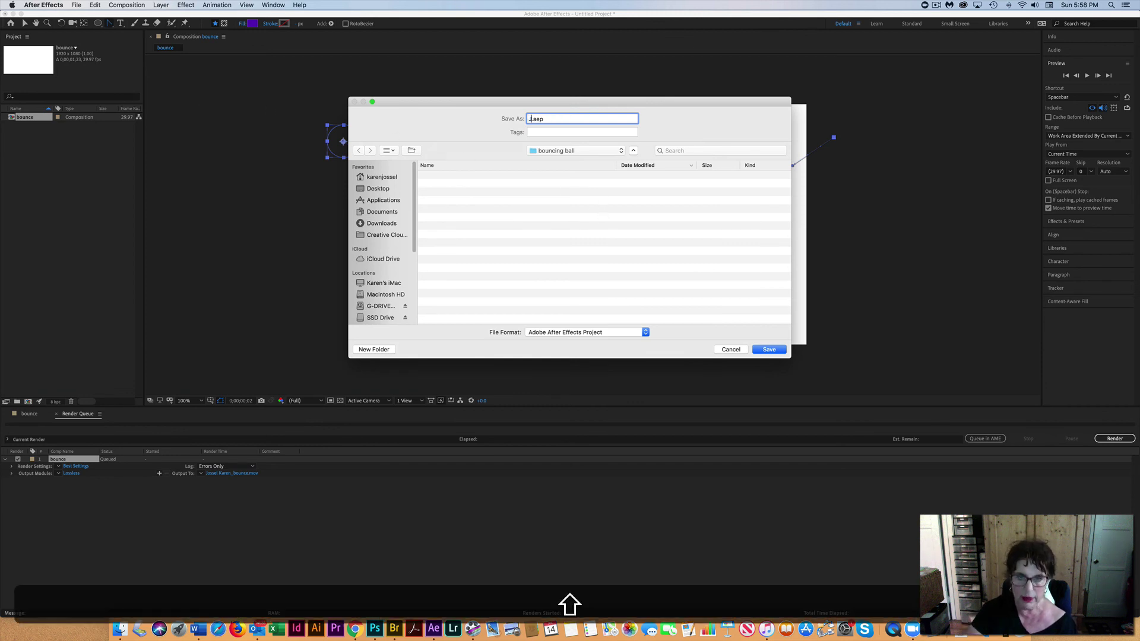
type("l Kar")
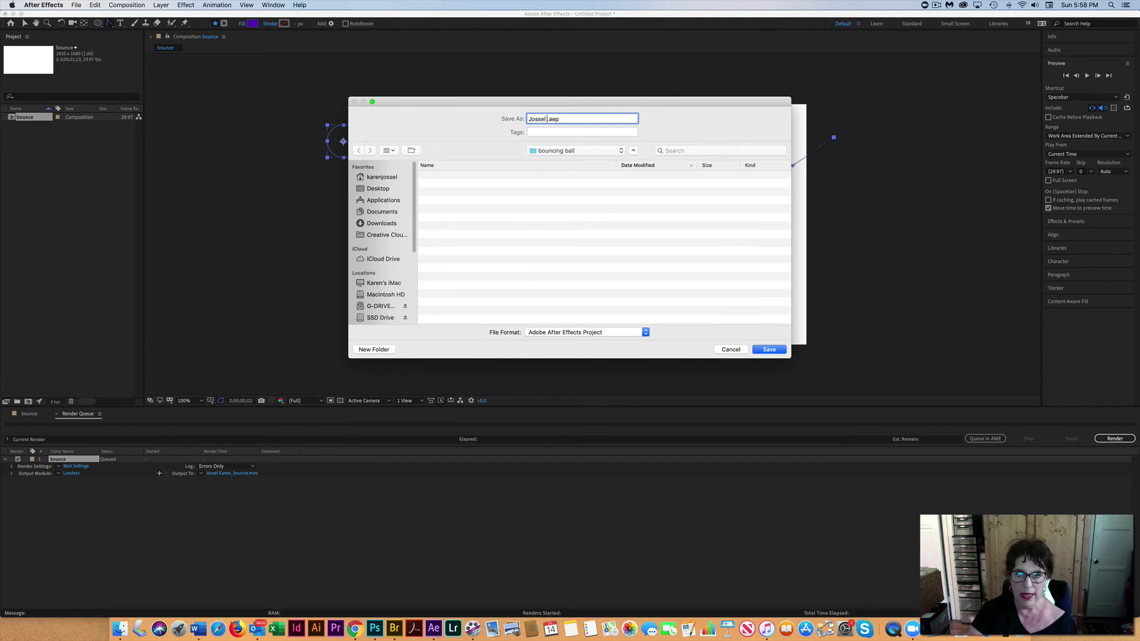
type("en")
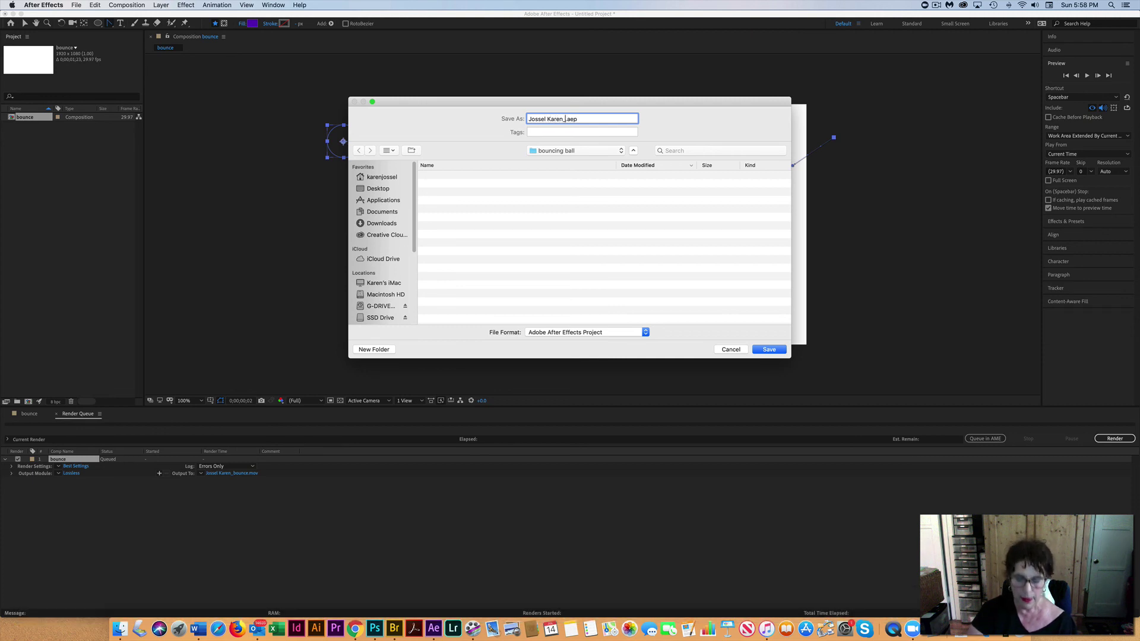
type("_Ball B")
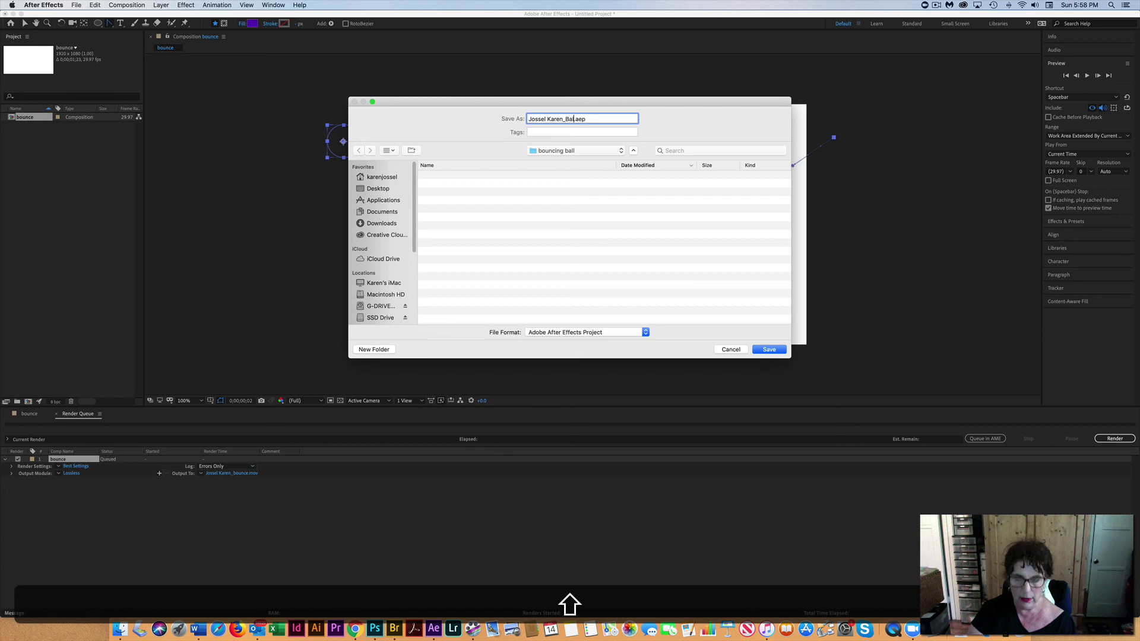
type("ouncing")
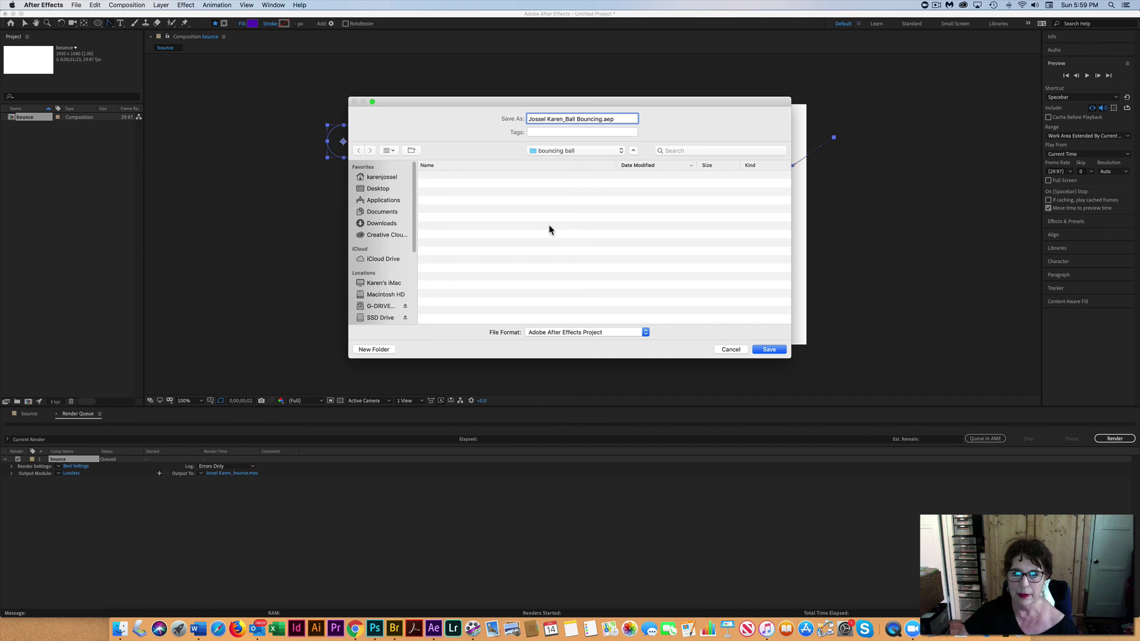
left_click(769, 349)
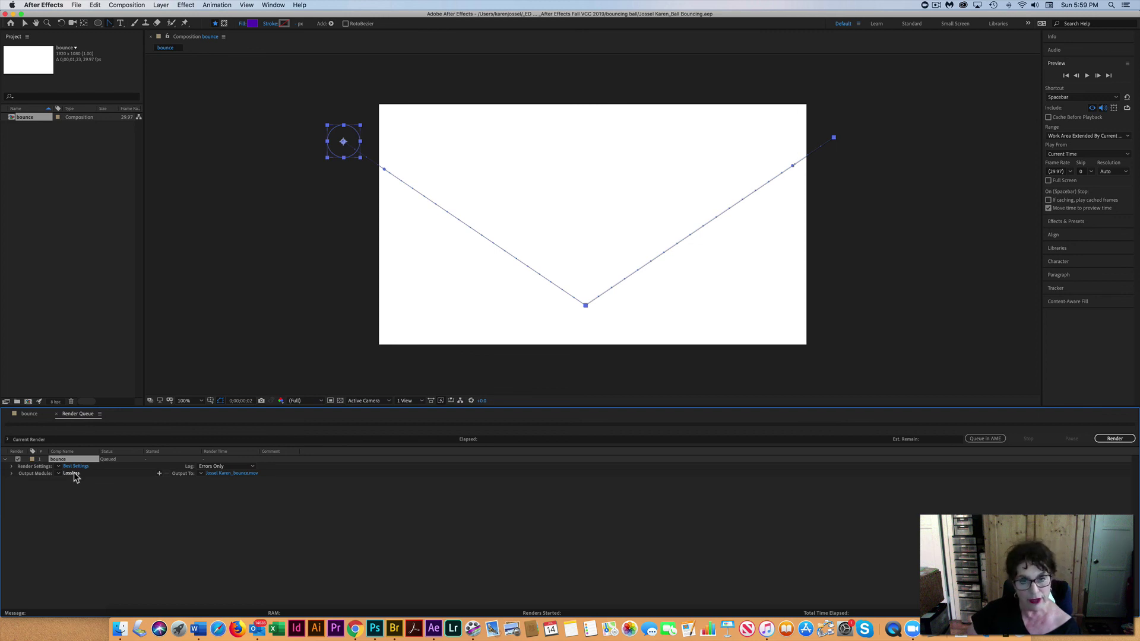
- Render the queued bounce composition with Best Settings and the Lossless output module
left_click(1111, 438)
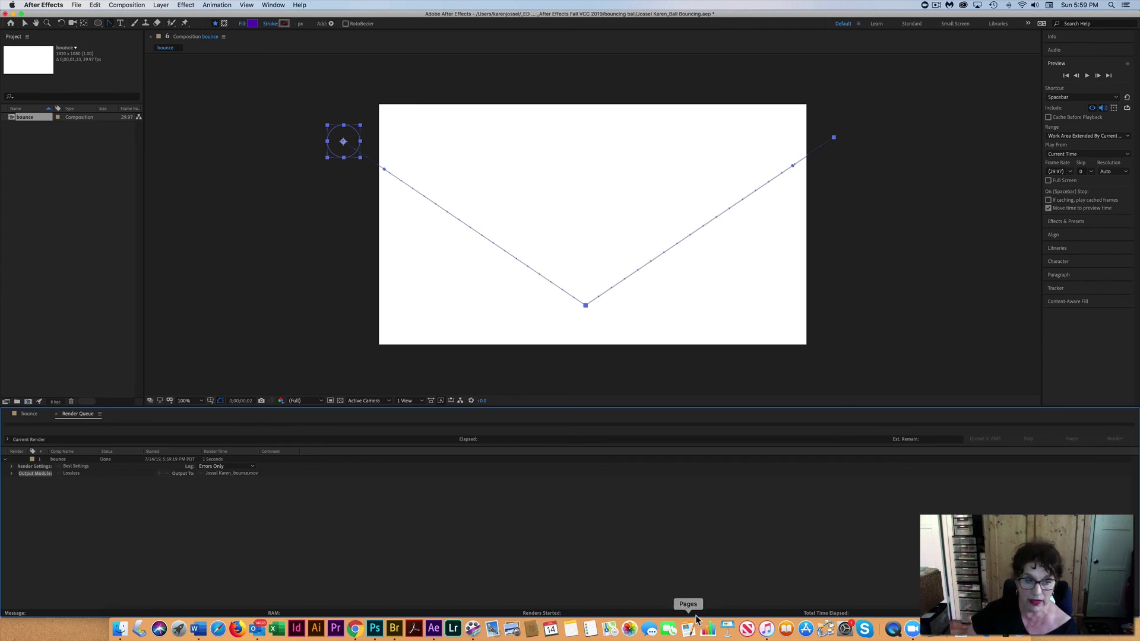
left_click(30, 414)
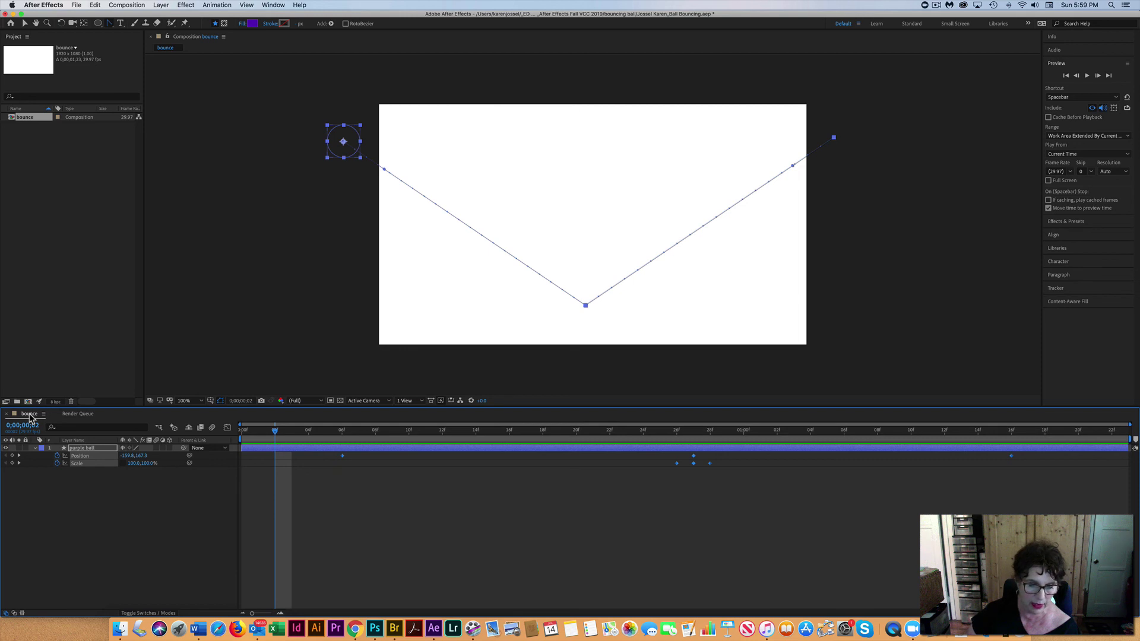
scroll(29, 414, "down", 1)
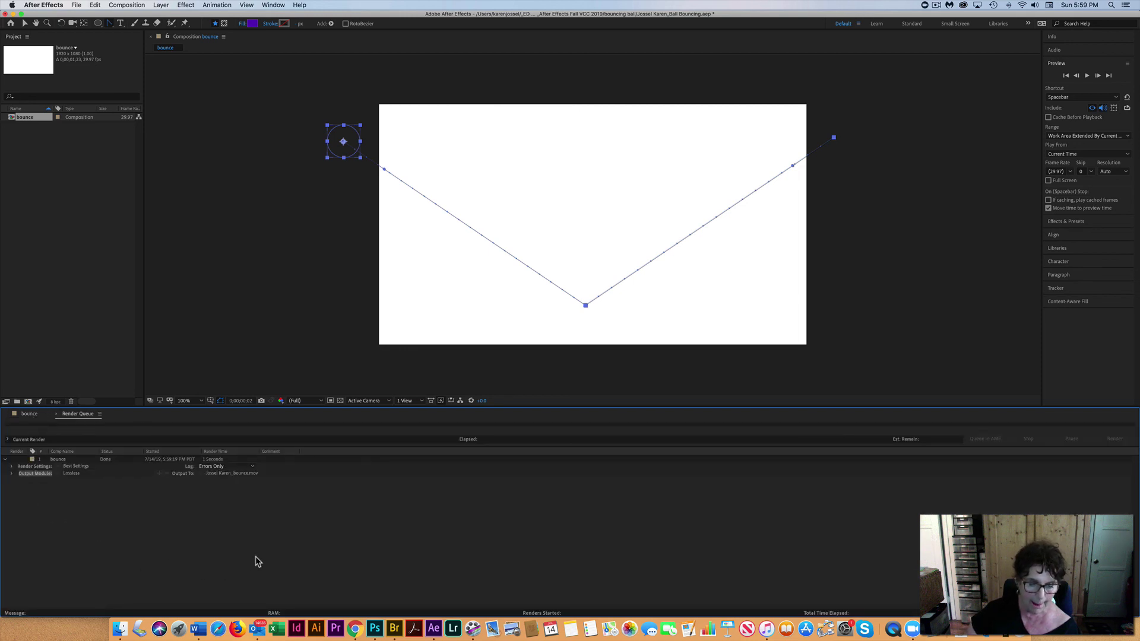
- Hide After Effects, switch to Adobe Bridge and open the rendered bounce movie from the bouncing ball folder
left_click(34, 6)
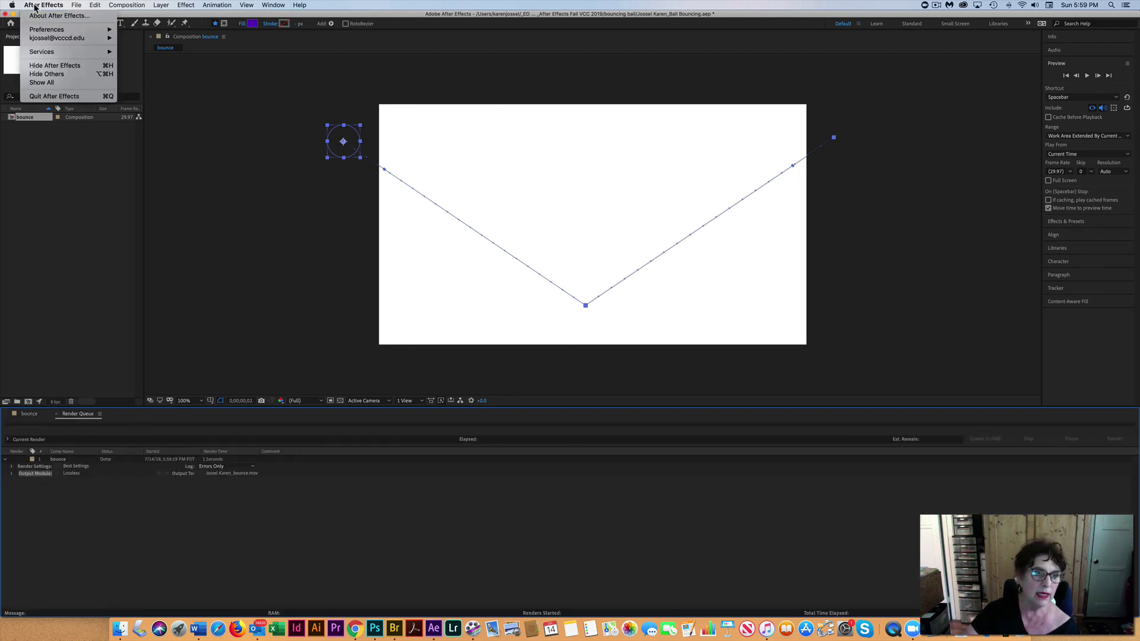
left_click(48, 65)
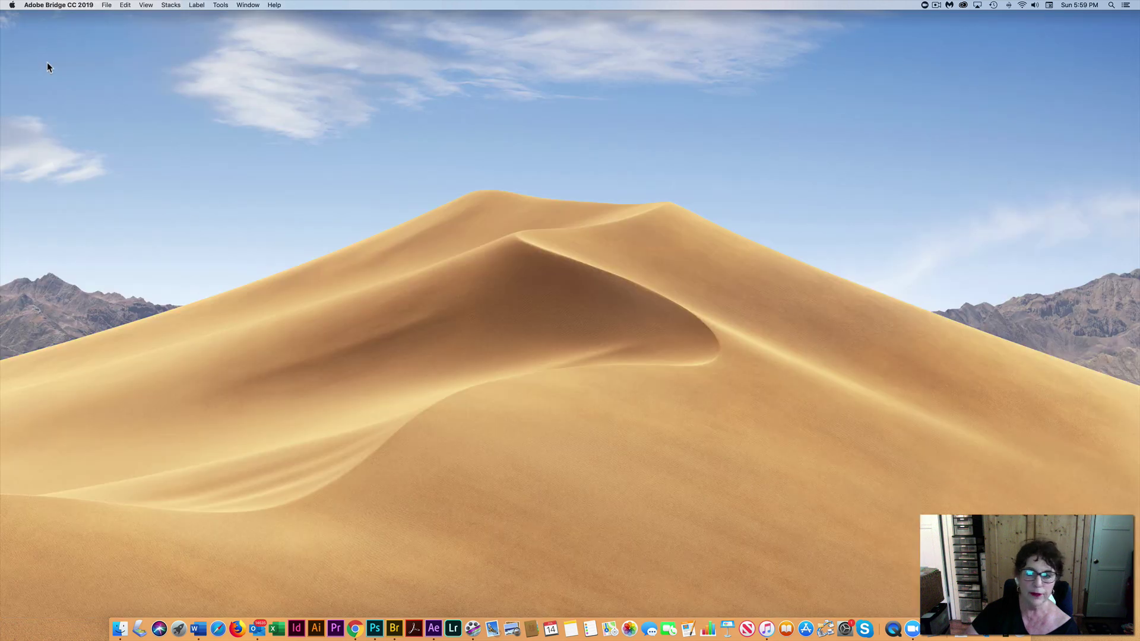
left_click(394, 630)
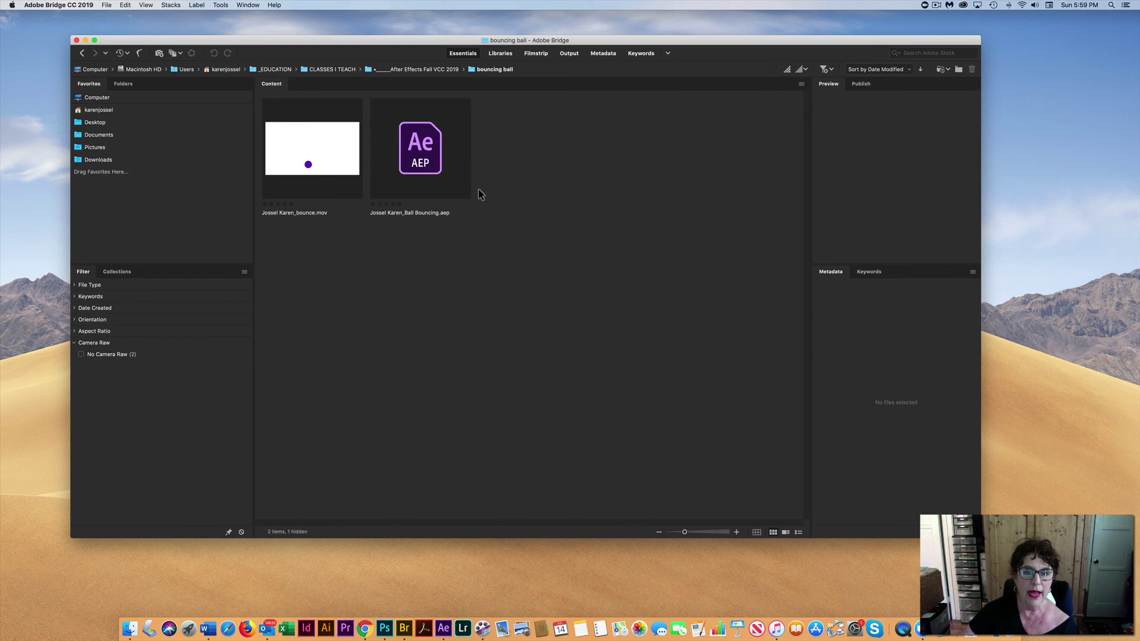
left_click(337, 152)
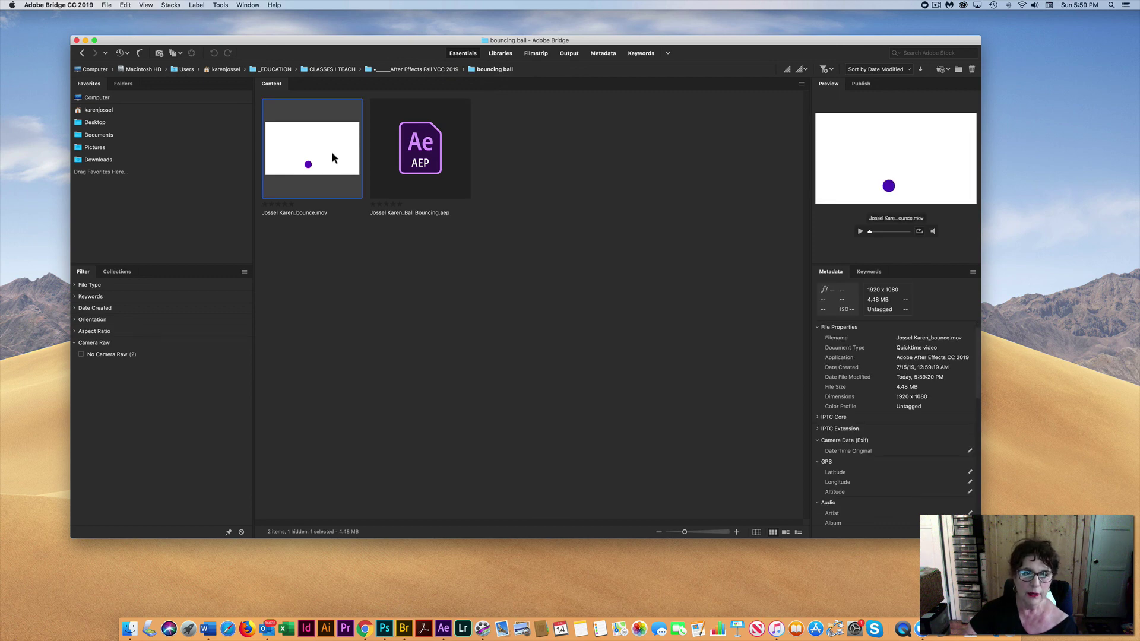
double_click(332, 153)
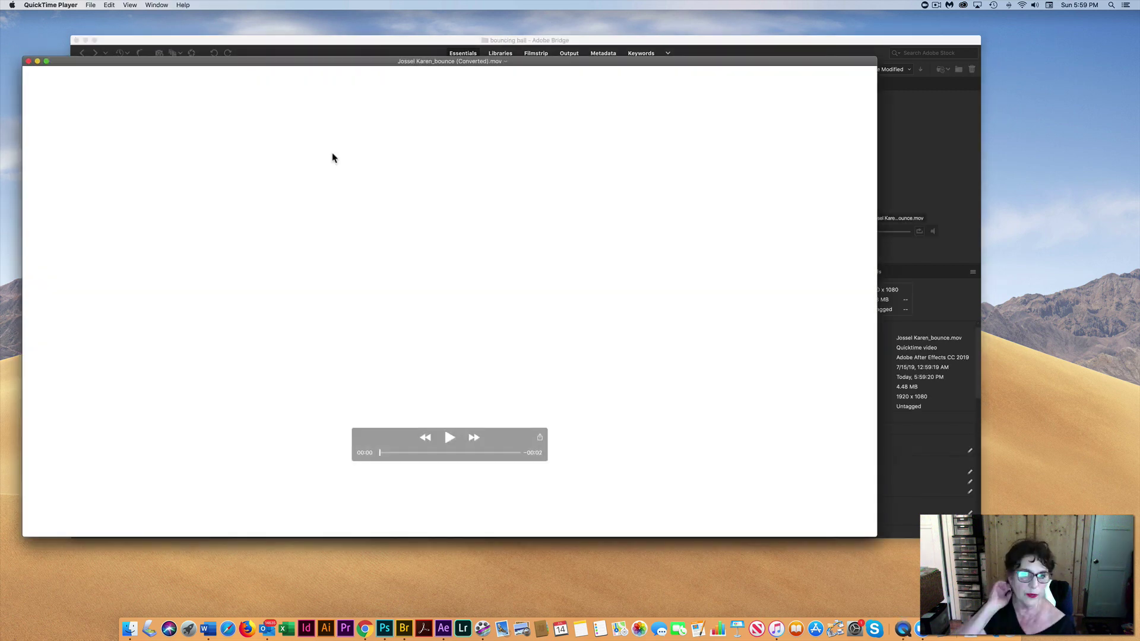
- Play the rendered bounce movie in QuickTime Player, then close it and delete the converted copy
scroll(332, 156, "right", 5)
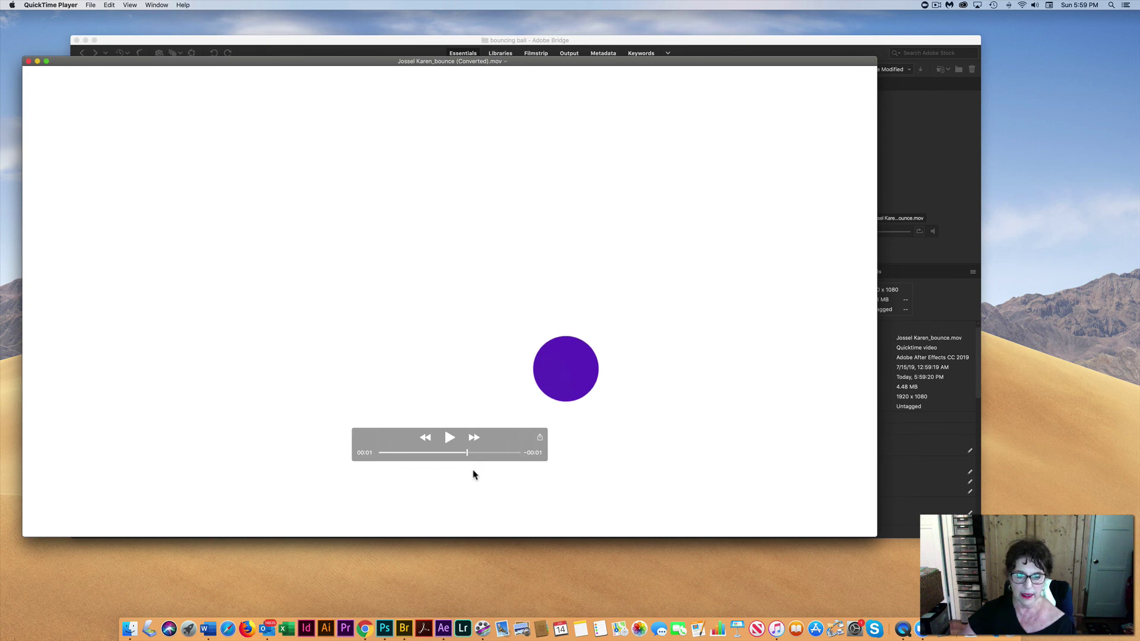
left_click(448, 437)
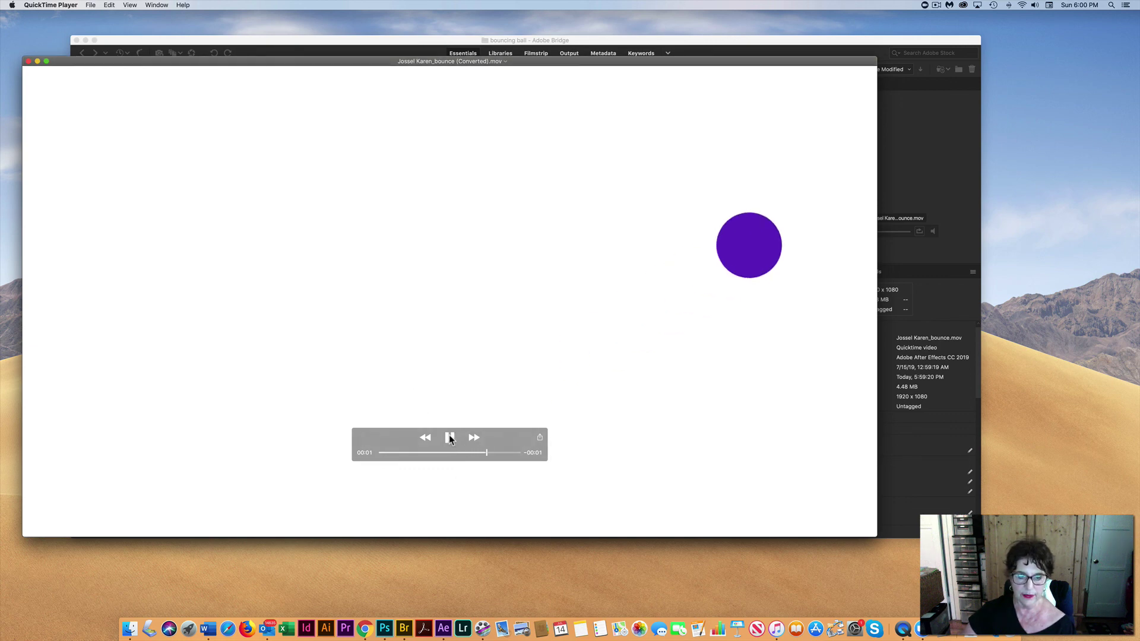
left_click(450, 437)
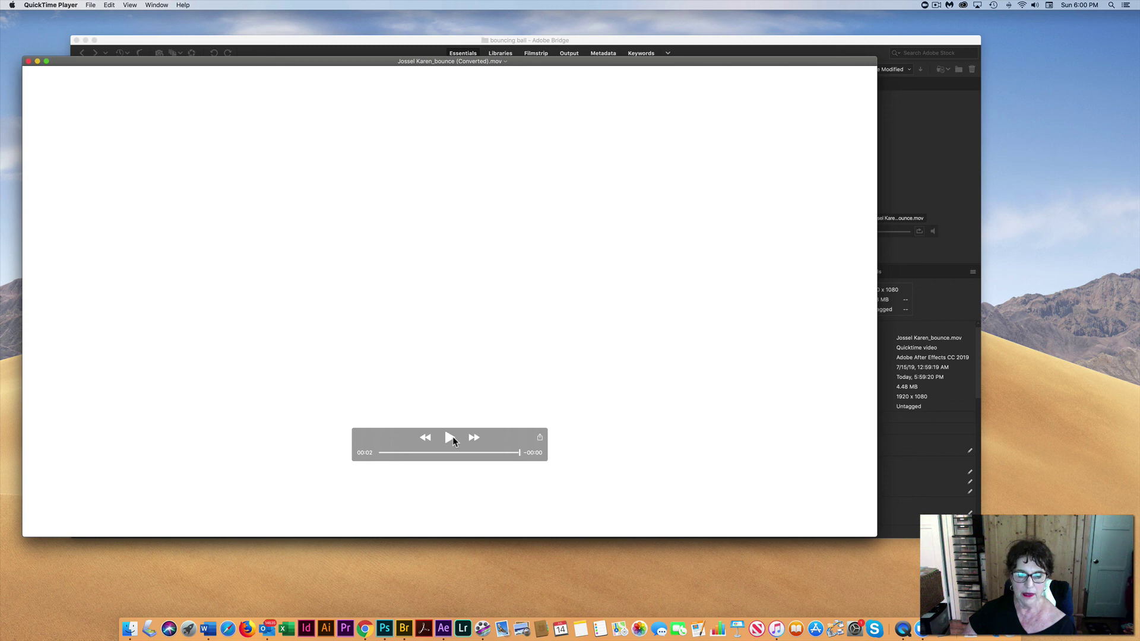
left_click(451, 438)
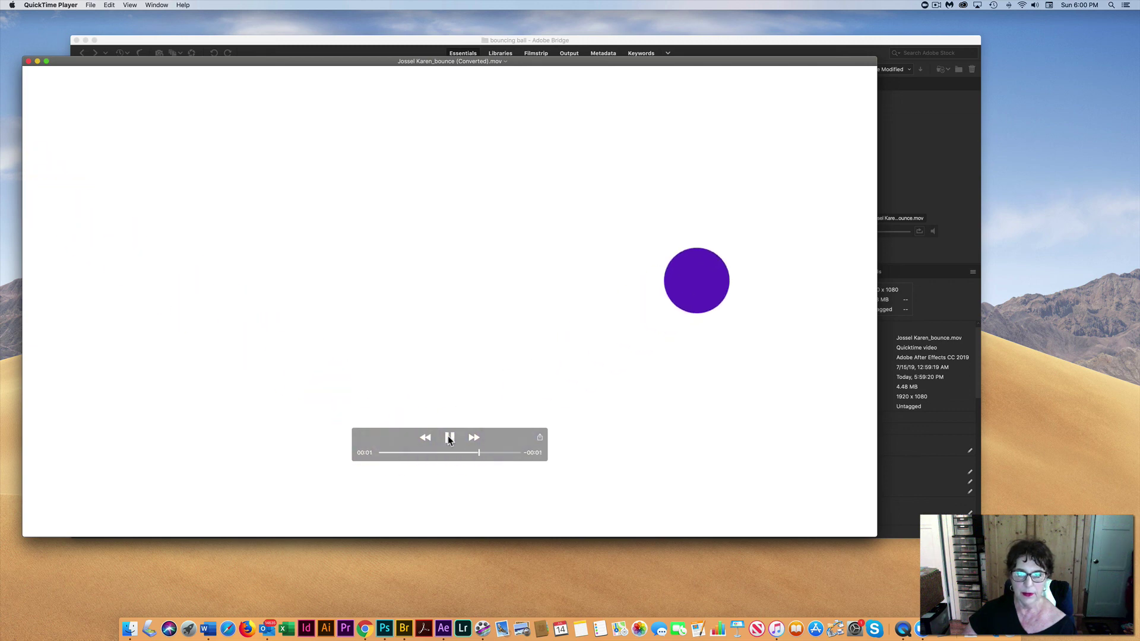
left_click(28, 61)
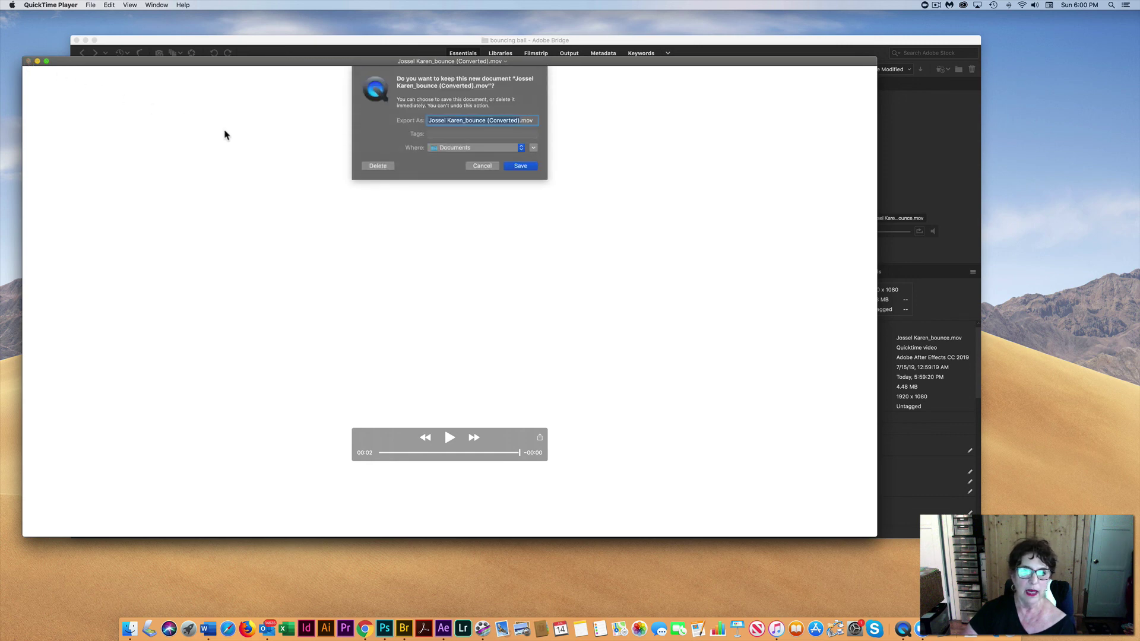
left_click(374, 166)
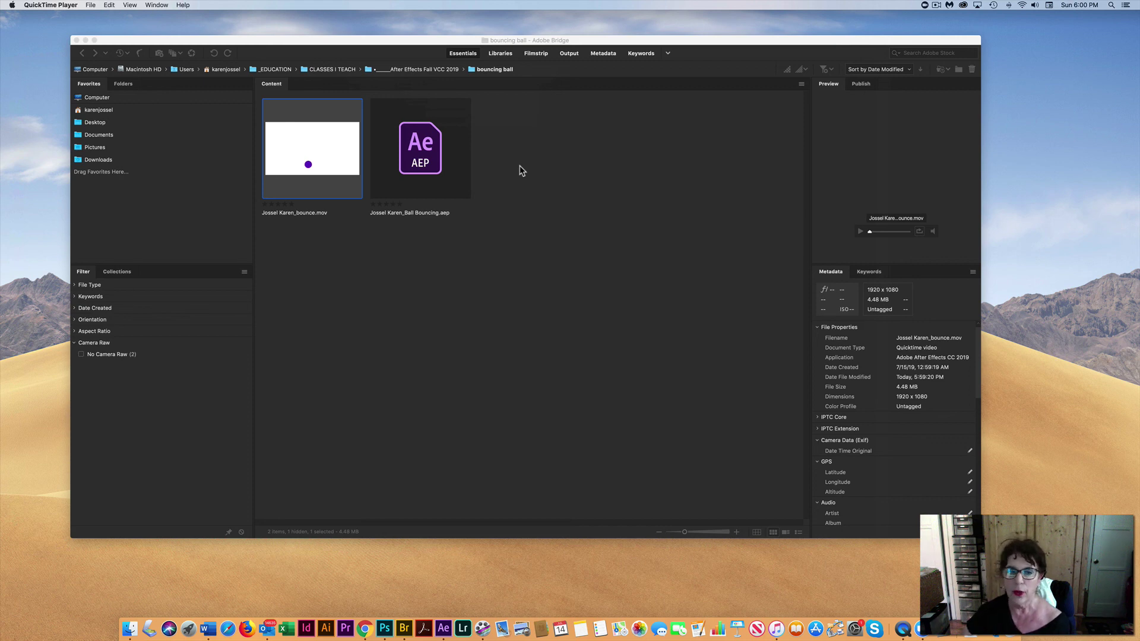
- Reveal the bounce movie and the project file in Finder and compress both into one zip archive
left_click_drag(505, 141, 308, 162)
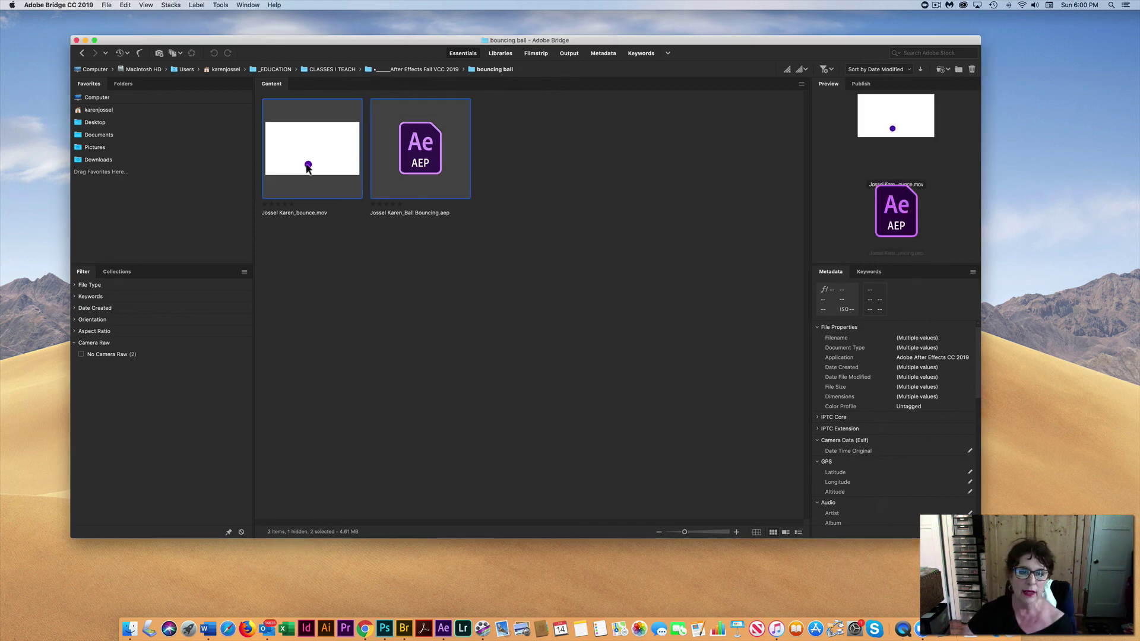
right_click(389, 177)
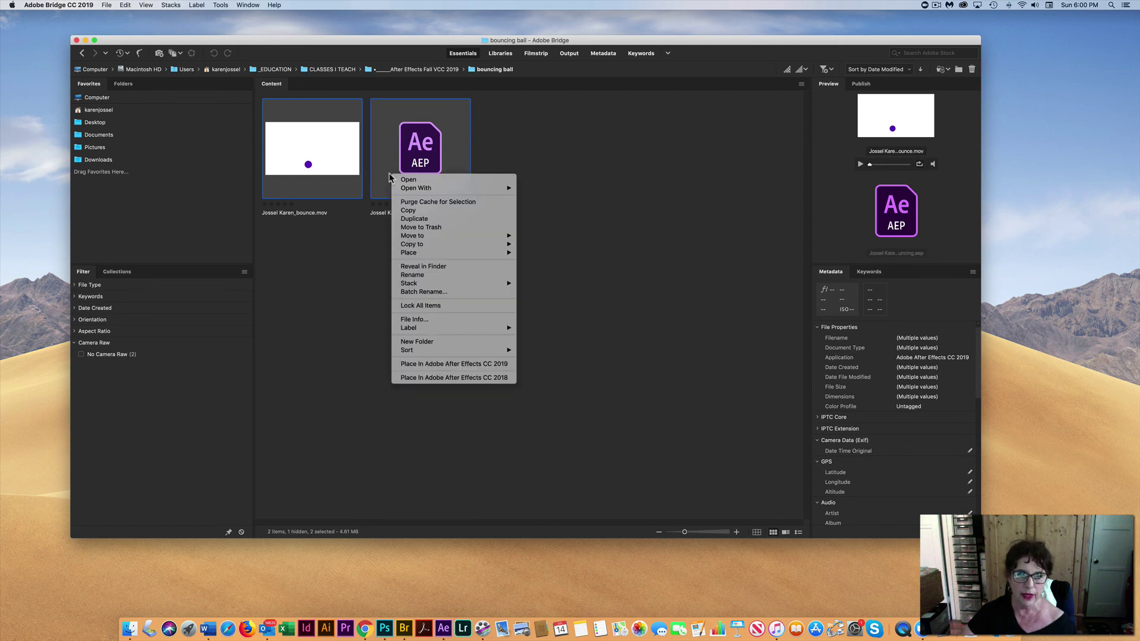
left_click(420, 267)
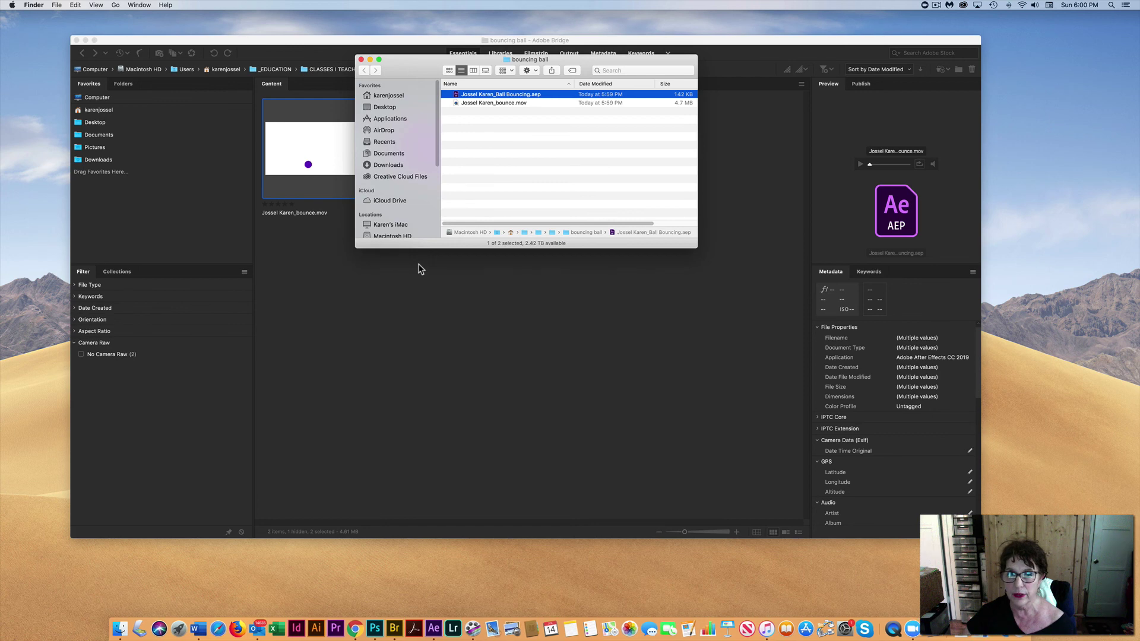
left_click(487, 103, "super")
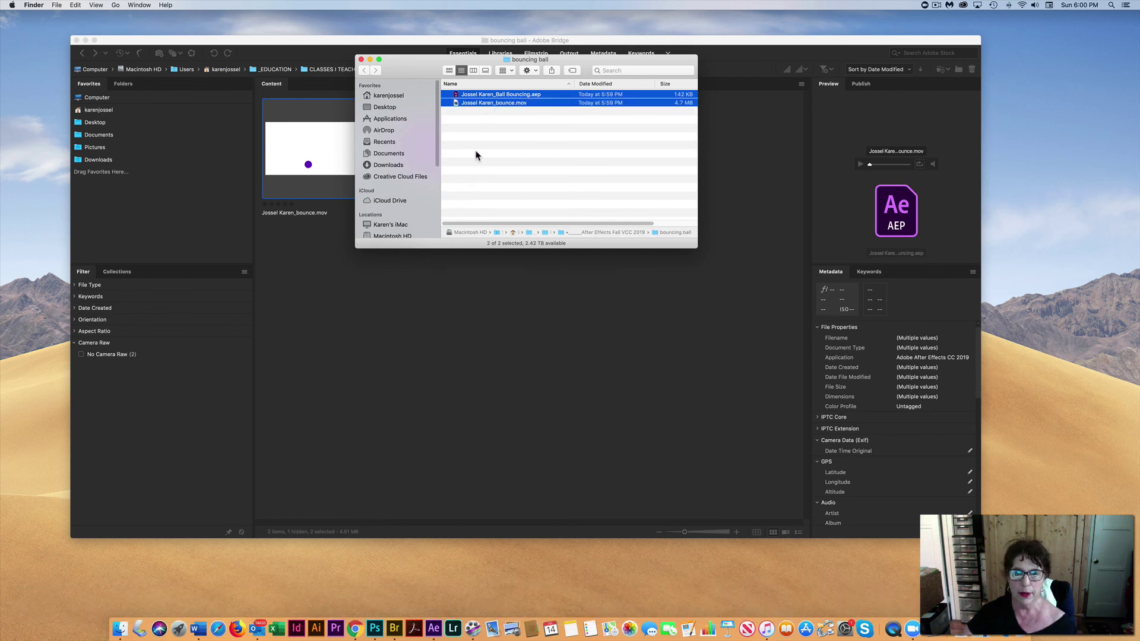
right_click(490, 104)
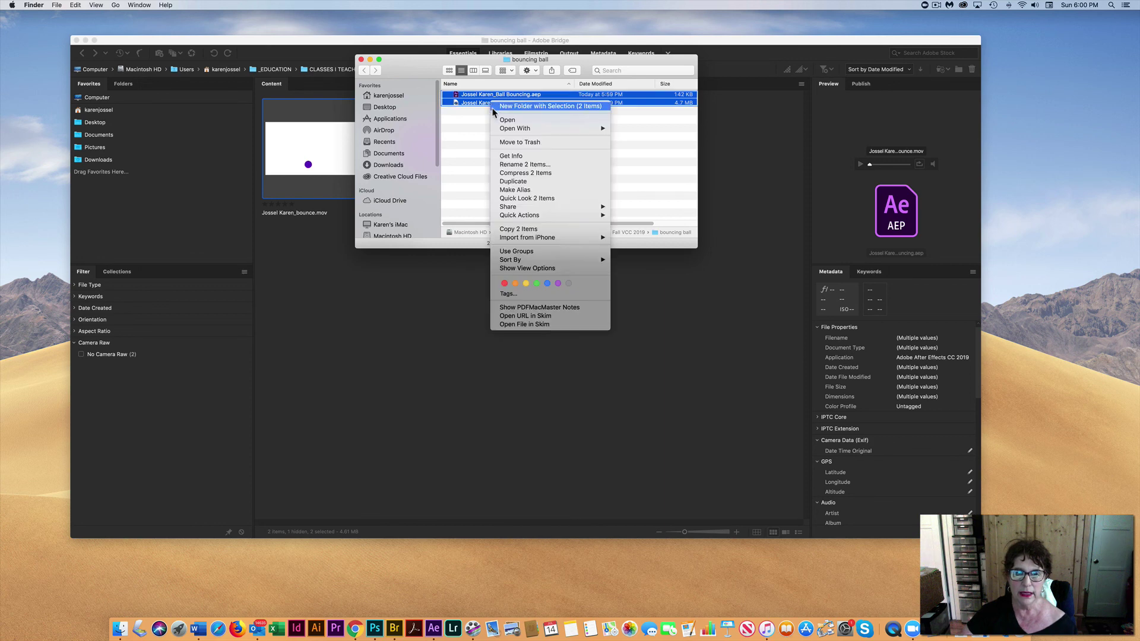
left_click(514, 172)
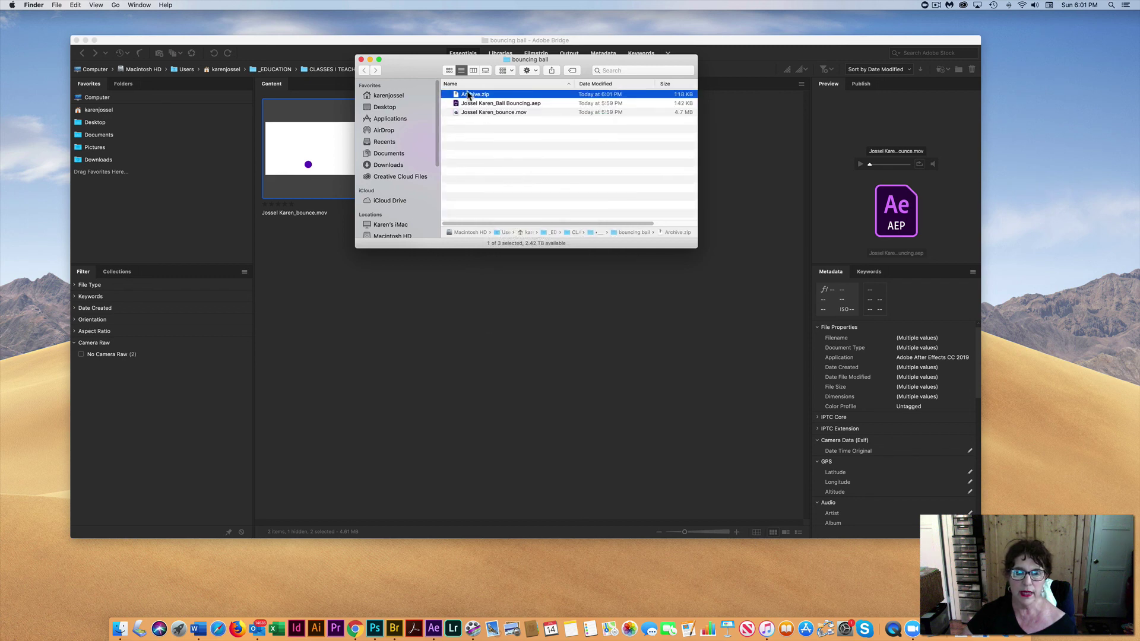
- Rename Archive.zip with the author's full name followed by " Ball", keeping the .zip extension
left_click(470, 95)
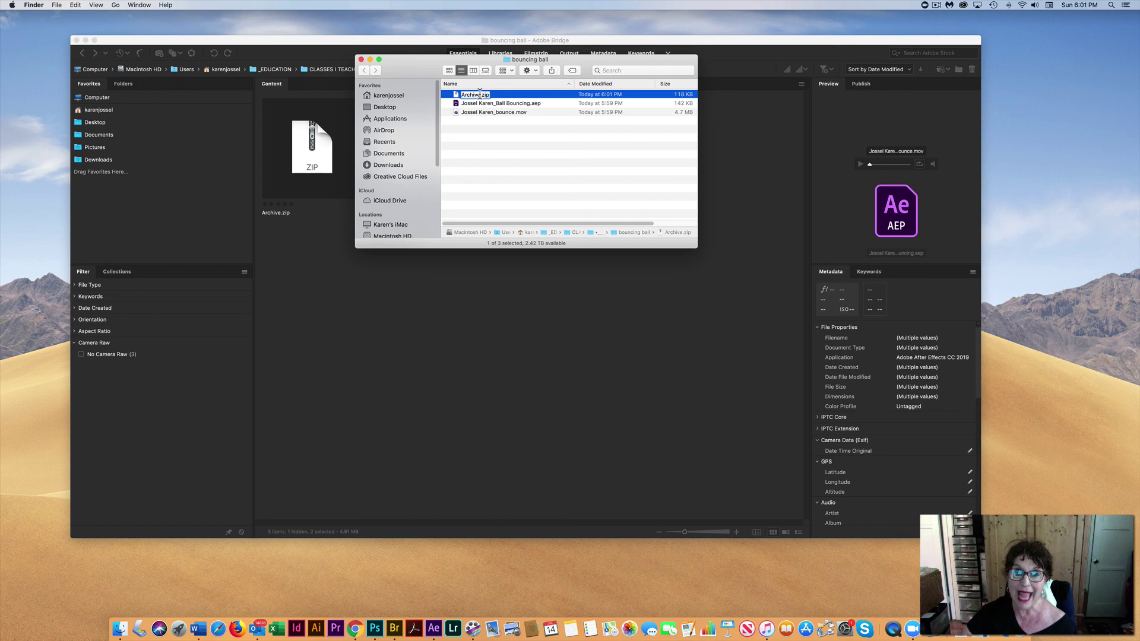
type("Jossel ")
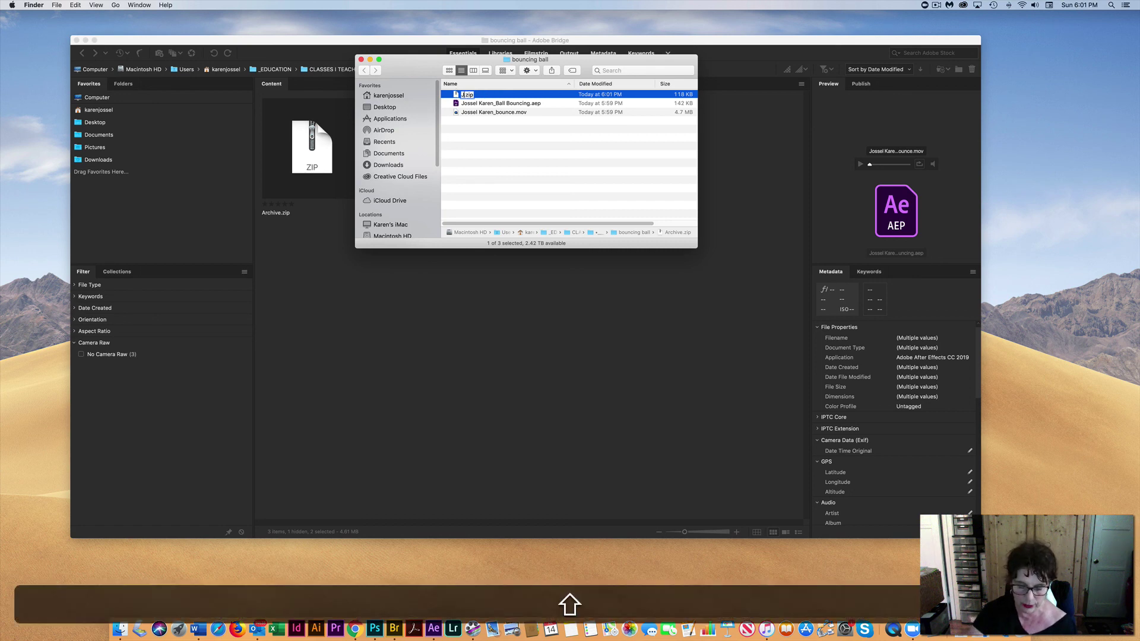
type("Karen")
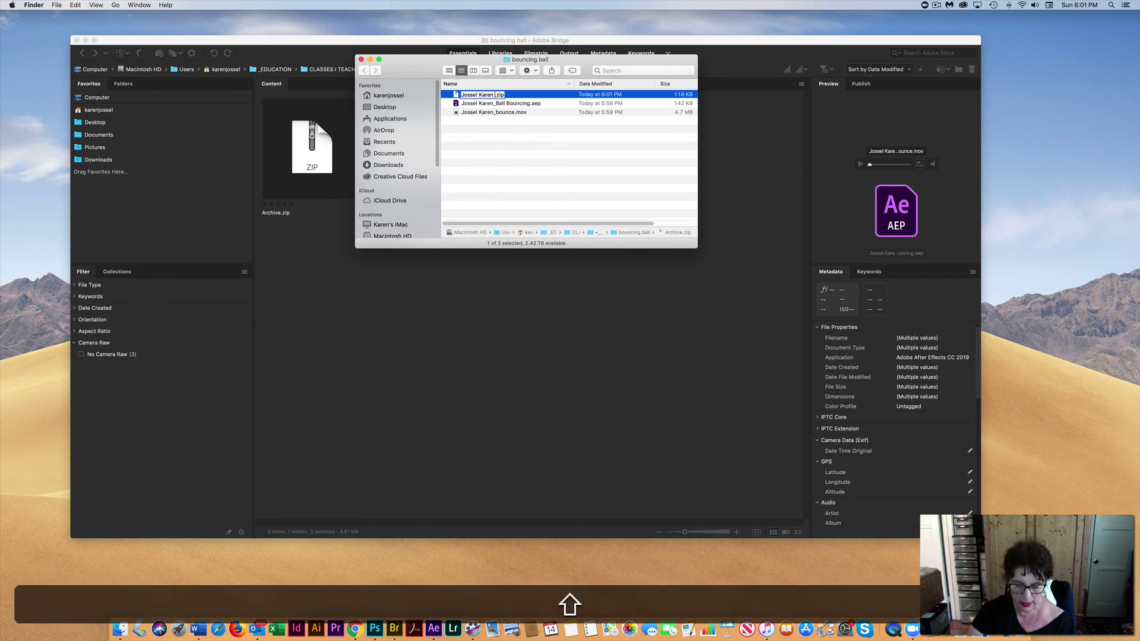
type(" Ball")
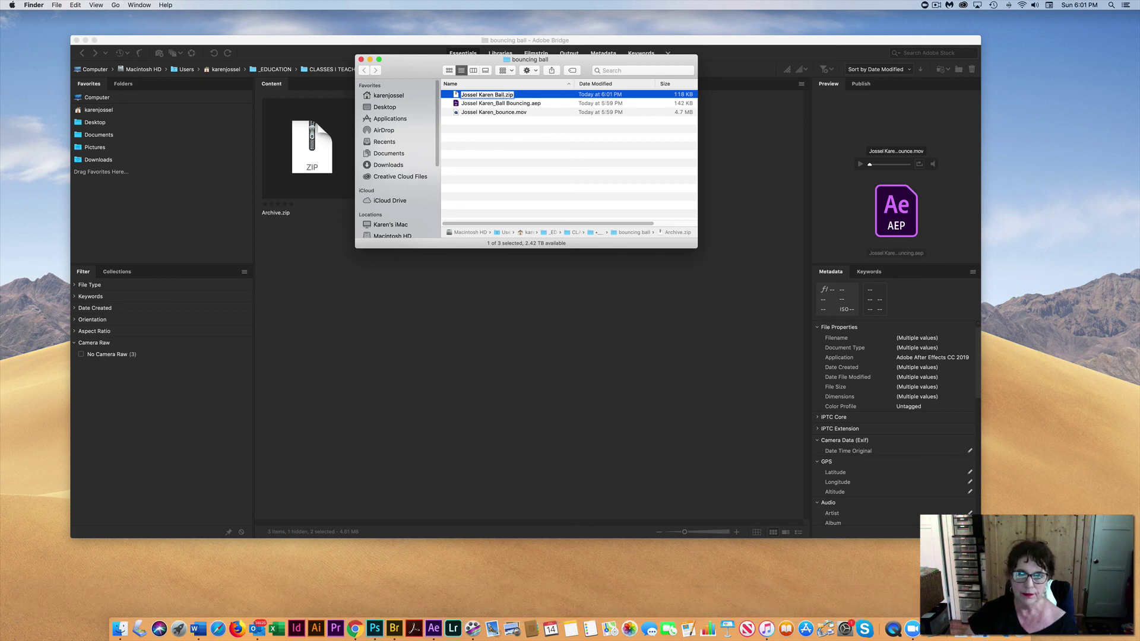
key("Return")
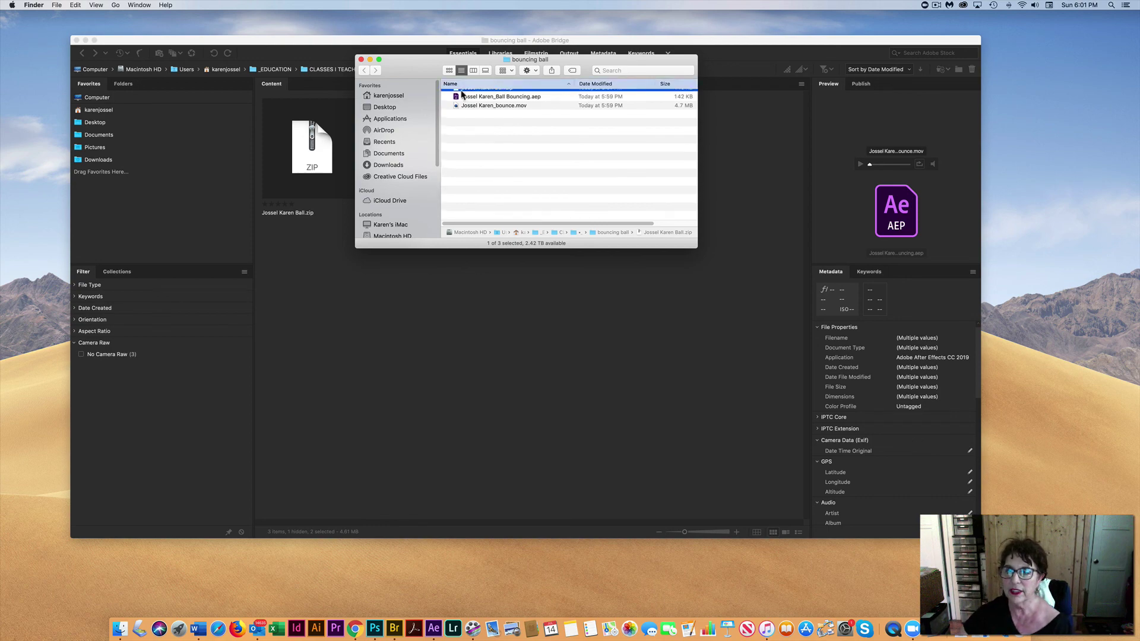
left_click(936, 6)
left_click(946, 25)
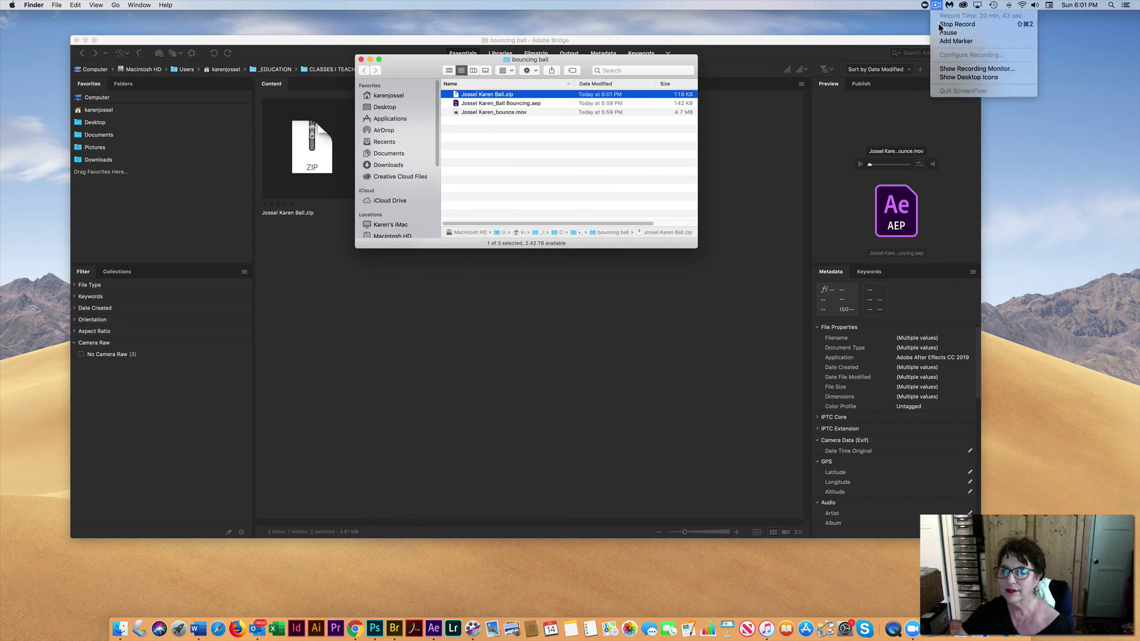